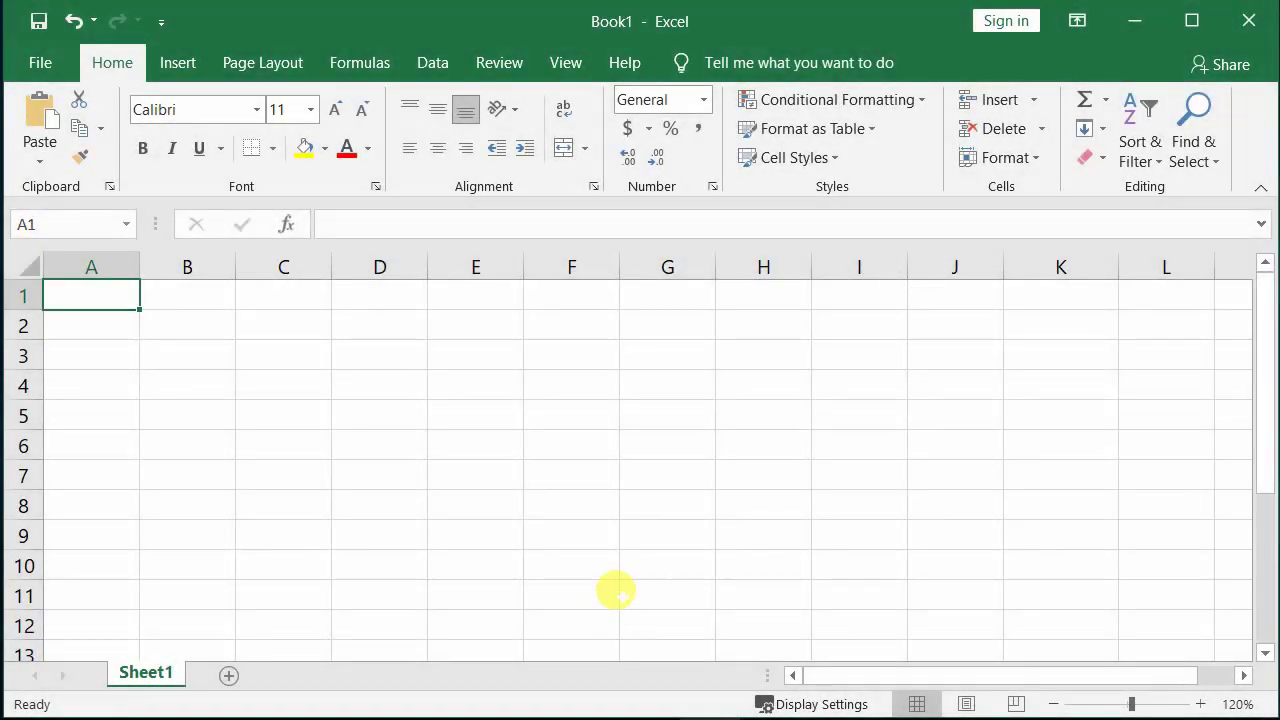
Enter the headings Roll, Name, Bangla, English, Math, Science and ICT across A1:G1.
{"action": "double_click", "coordinate": [91, 288]}
{"action": "type", "text": "Roll"}
{"action": "key", "text": "Tab"}
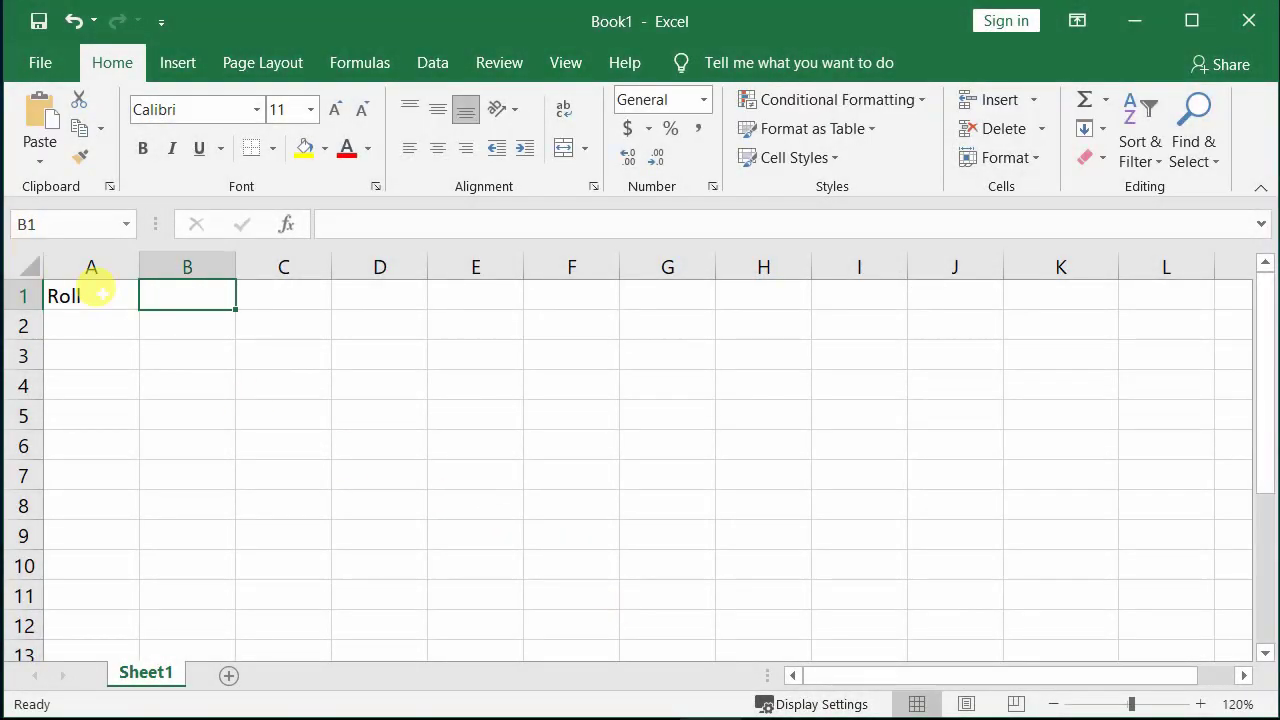
{"action": "type", "text": "Name"}
{"action": "key", "text": "Tab"}
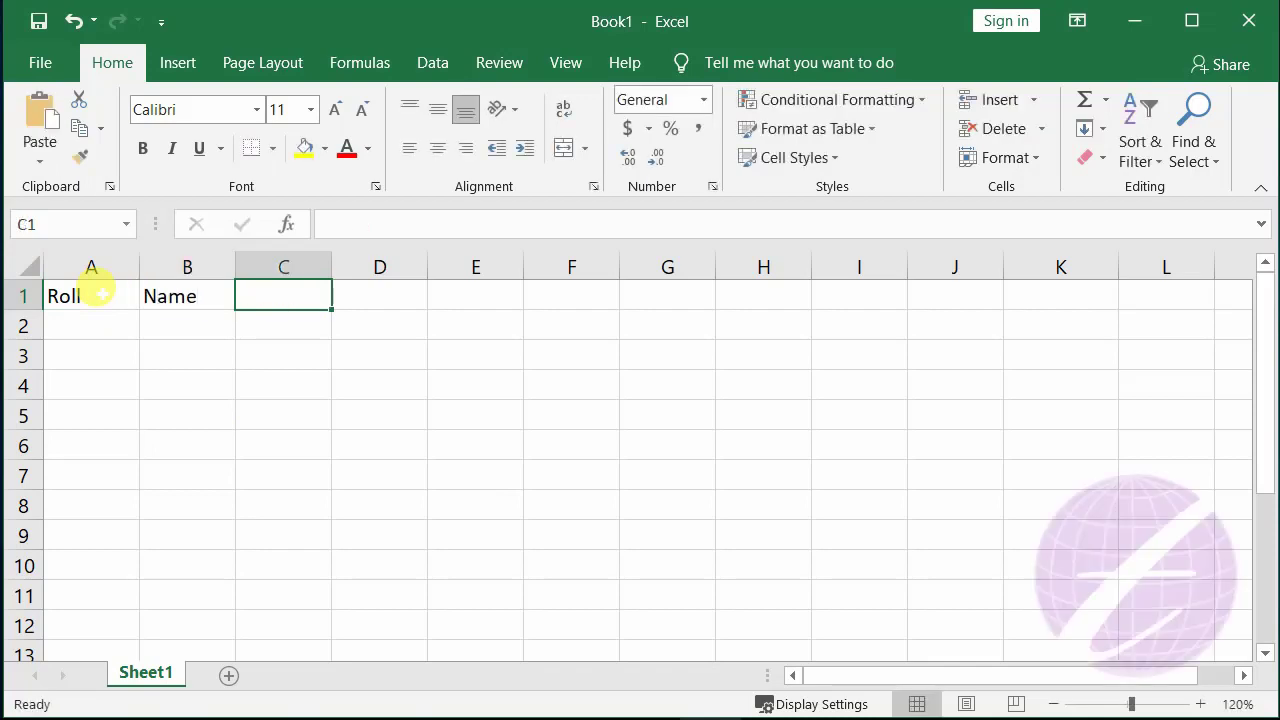
{"action": "type", "text": "B"}
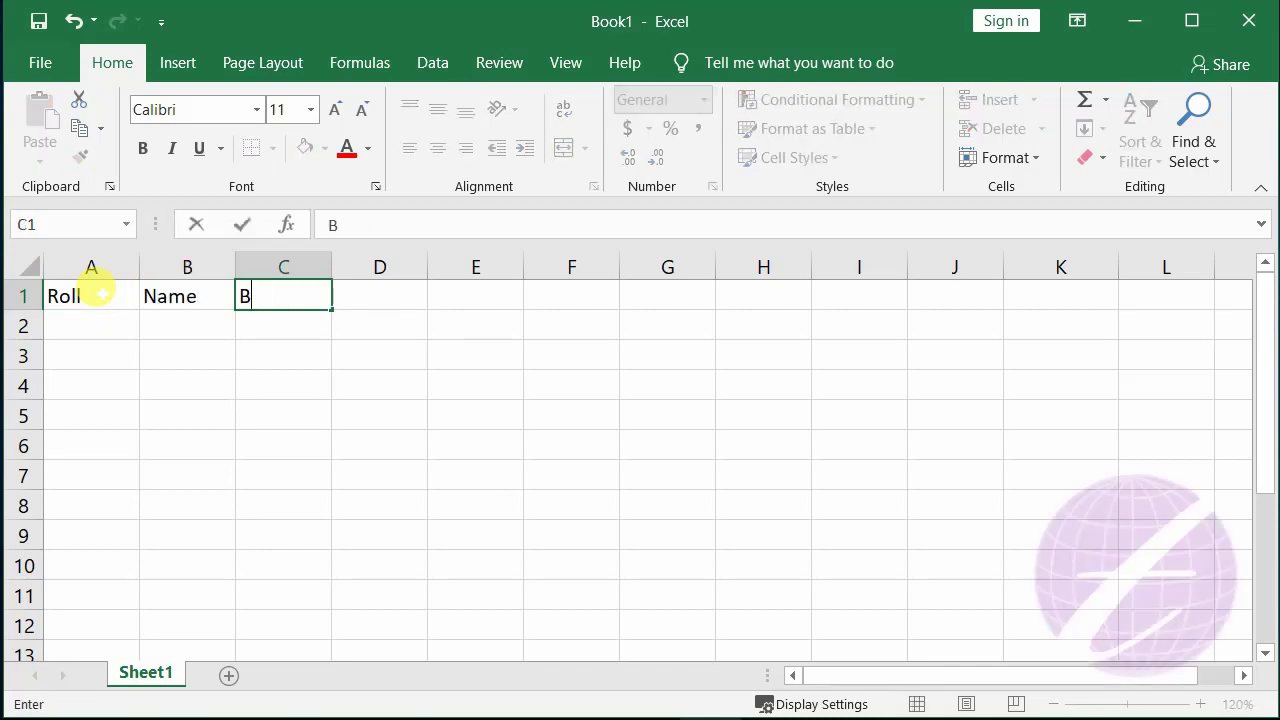
{"action": "type", "text": "angla"}
{"action": "key", "text": "Tab"}
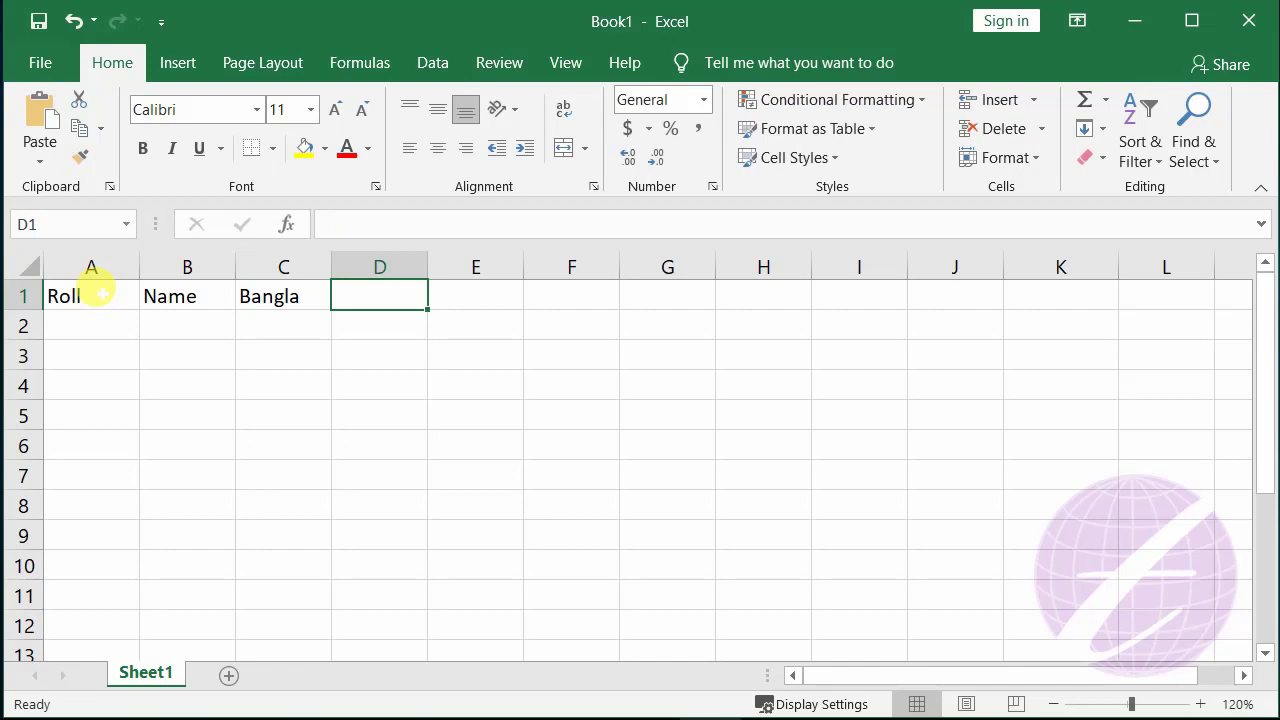
{"action": "type", "text": "Engl"}
{"action": "key", "text": "BackSpace"}
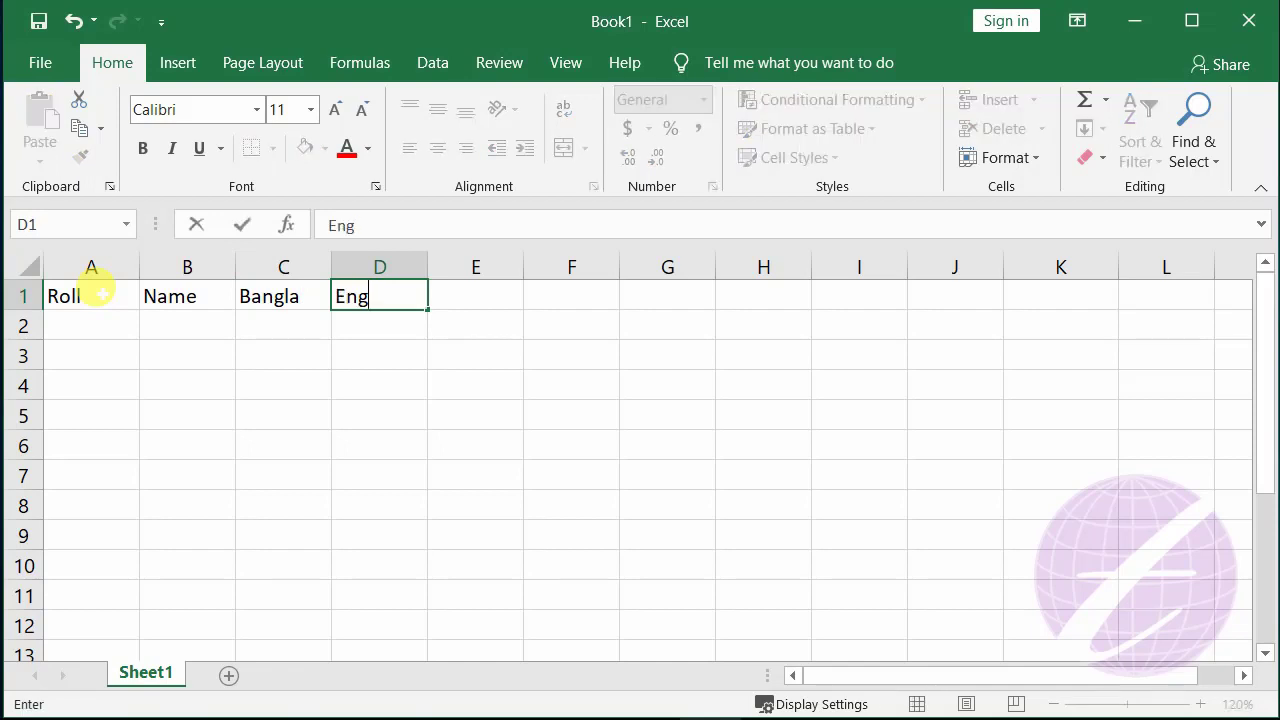
{"action": "type", "text": "lish"}
{"action": "key", "text": "Tab"}
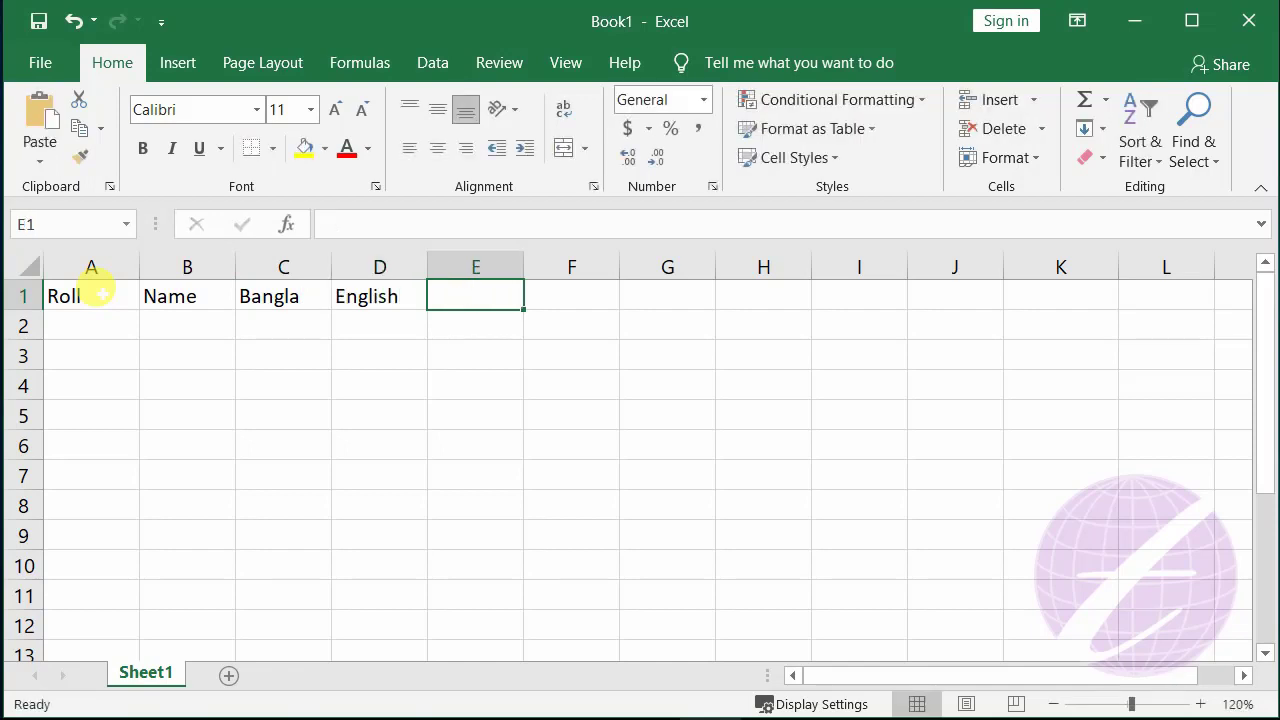
{"action": "type", "text": "Math"}
{"action": "key", "text": "Tab"}
{"action": "type", "text": "Sc"}
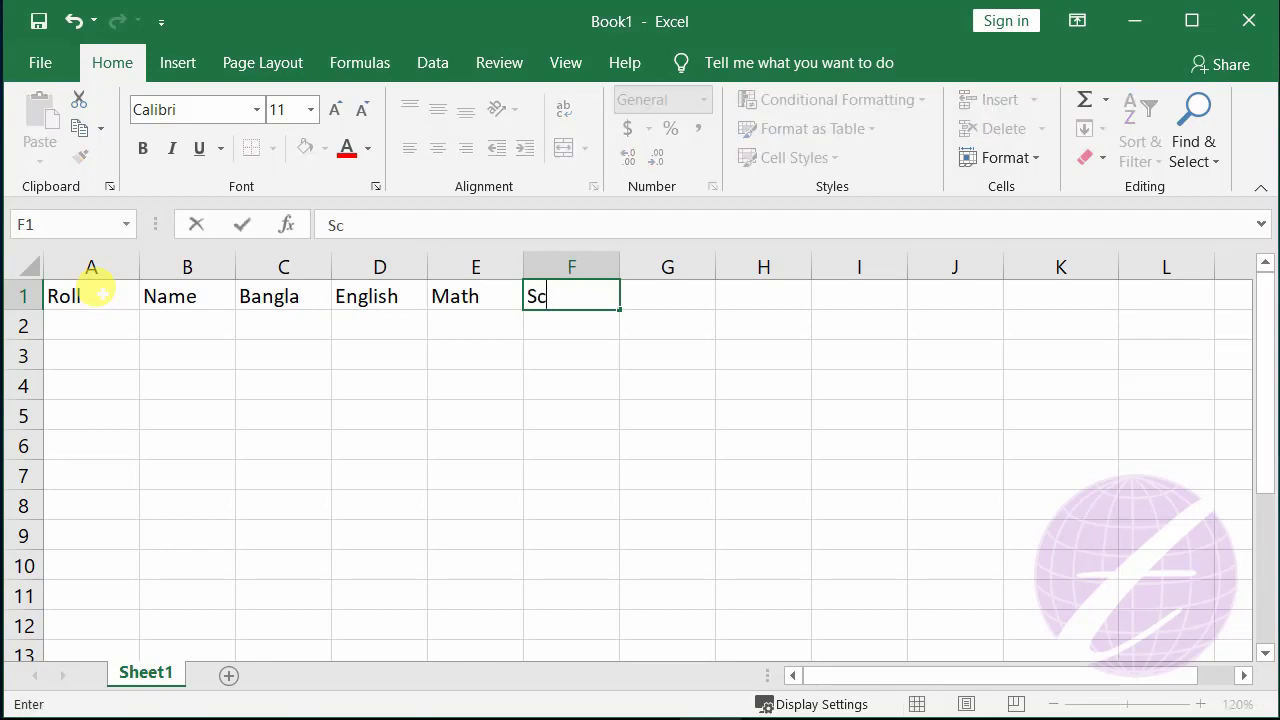
{"action": "type", "text": "ienc"}
{"action": "type", "text": "e"}
{"action": "key", "text": "Tab"}
{"action": "type", "text": "I"}
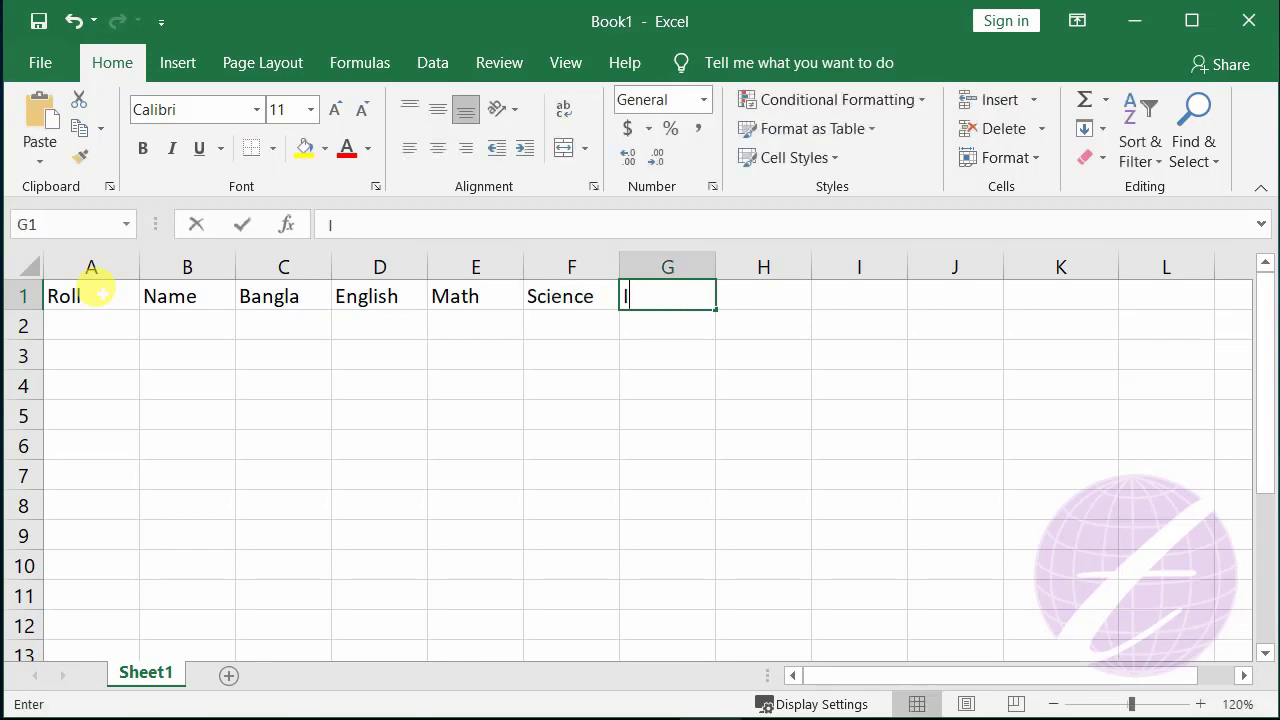
{"action": "type", "text": "CT"}
{"action": "key", "text": "Tab"}
Add the remaining headings Reg, Art, Total, Average and Result in H1:L1.
{"action": "type", "text": "REg"}
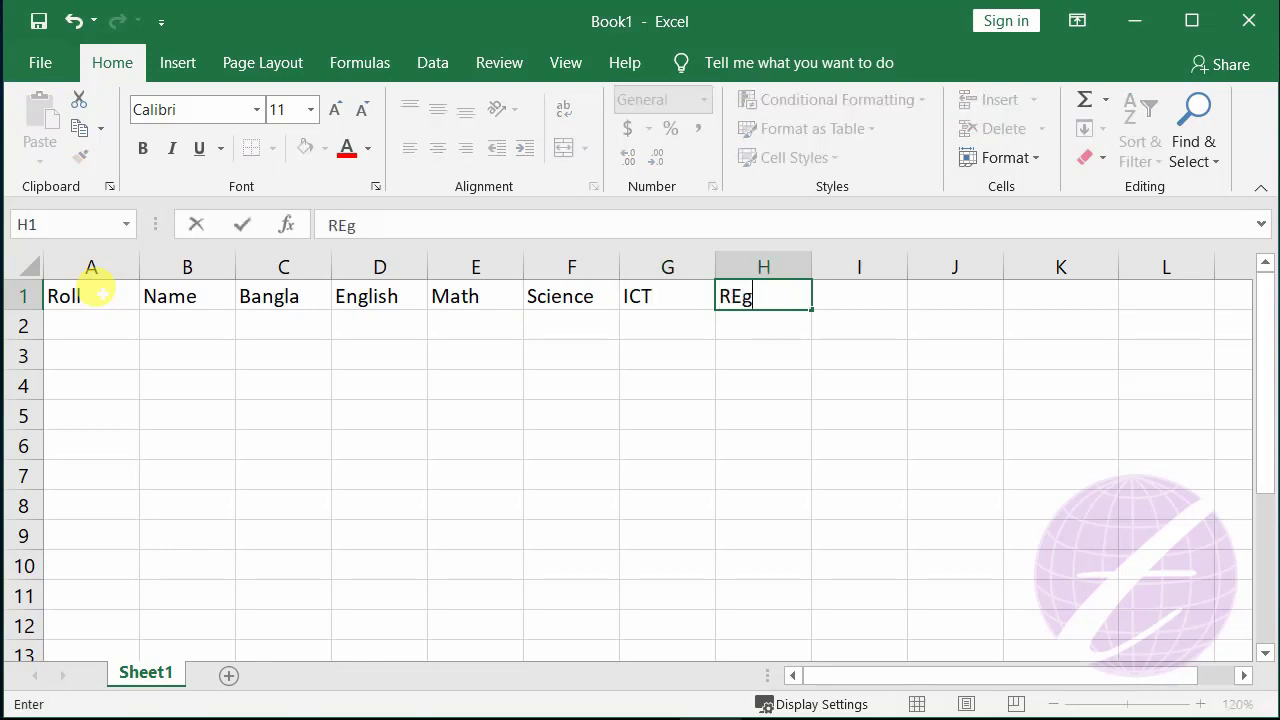
{"action": "key", "text": "BackSpace"}
{"action": "key", "text": "BackSpace"}
{"action": "type", "text": "eg"}
{"action": "key", "text": "Tab"}
{"action": "type", "text": "A"}
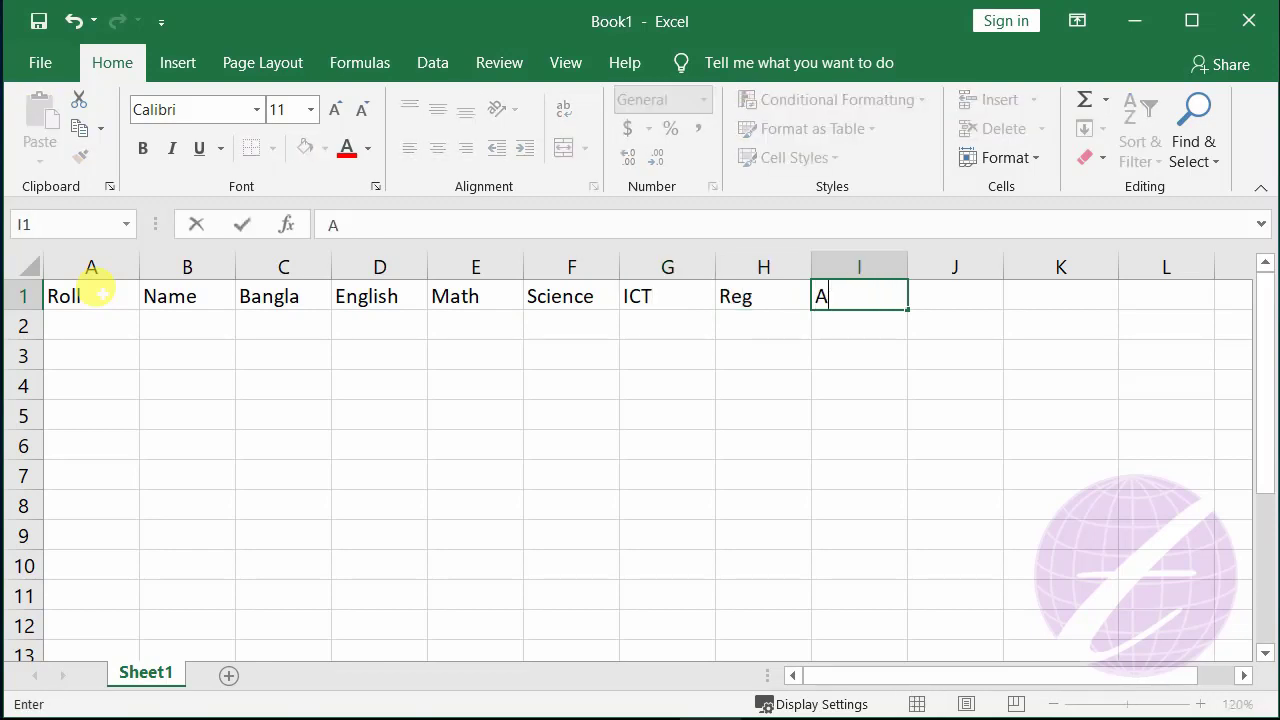
{"action": "type", "text": "rt"}
{"action": "key", "text": "Tab"}
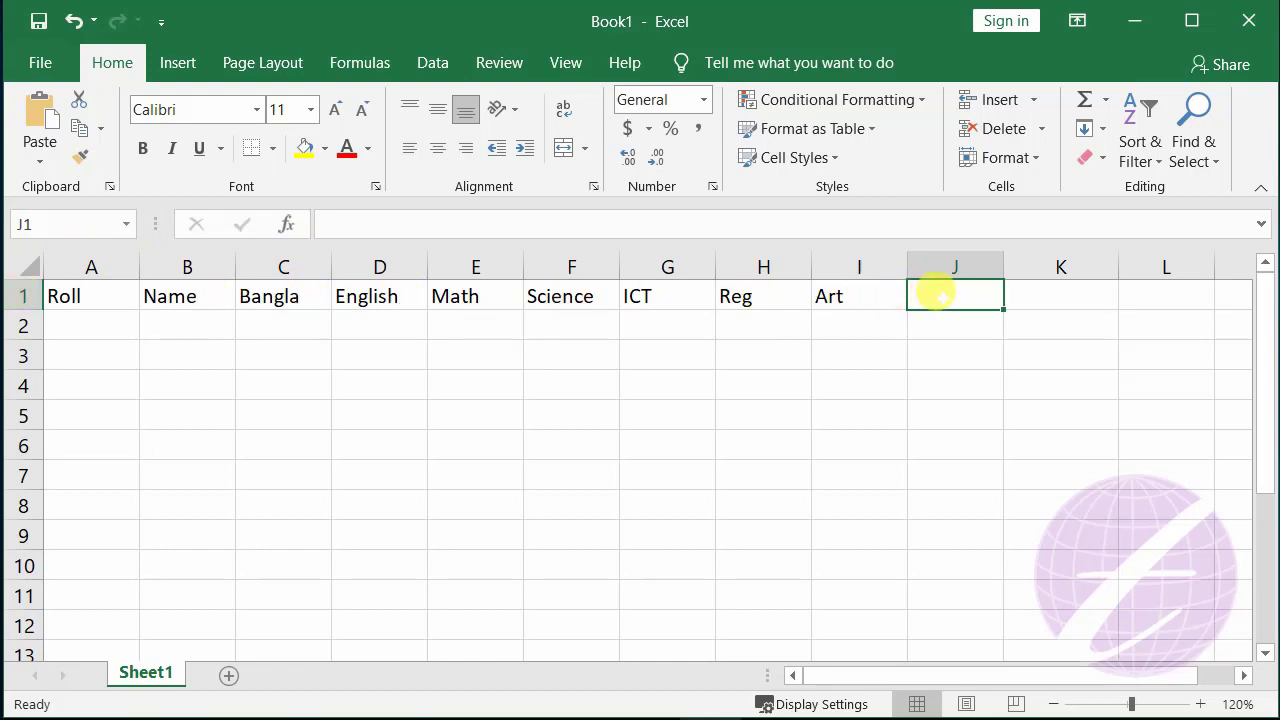
{"action": "type", "text": "T"}
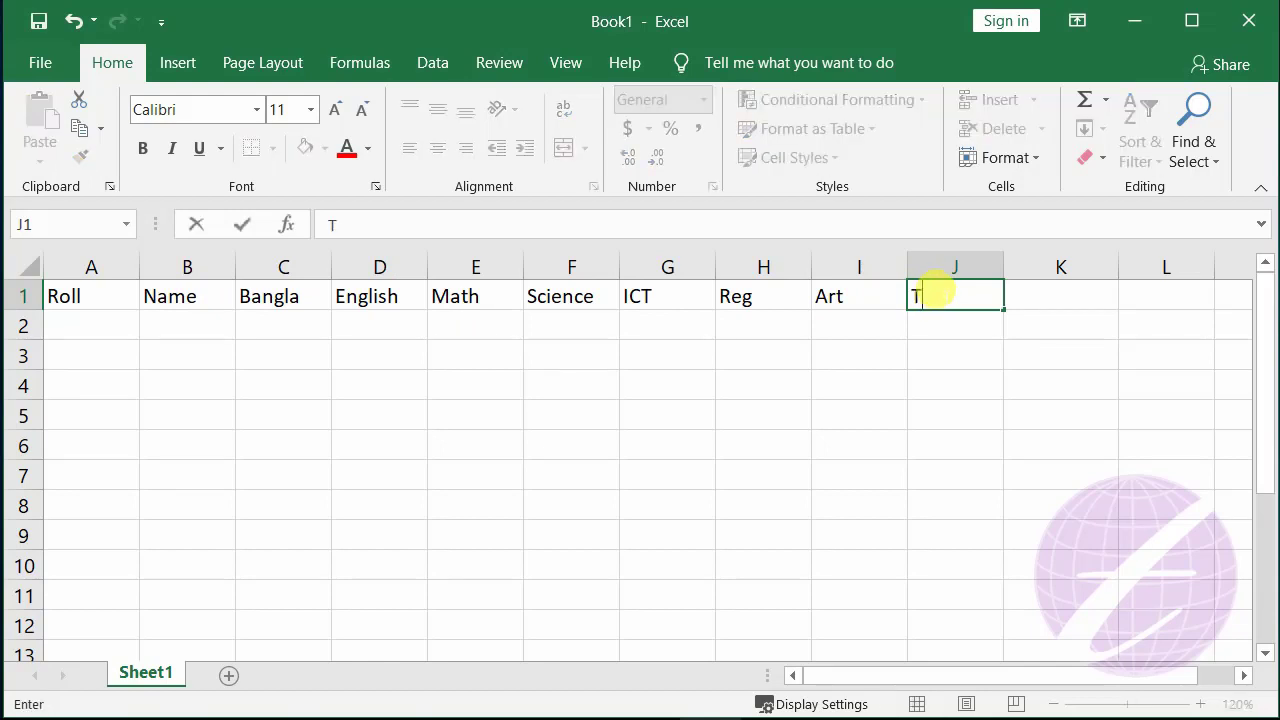
{"action": "type", "text": "otal"}
{"action": "key", "text": "Tab"}
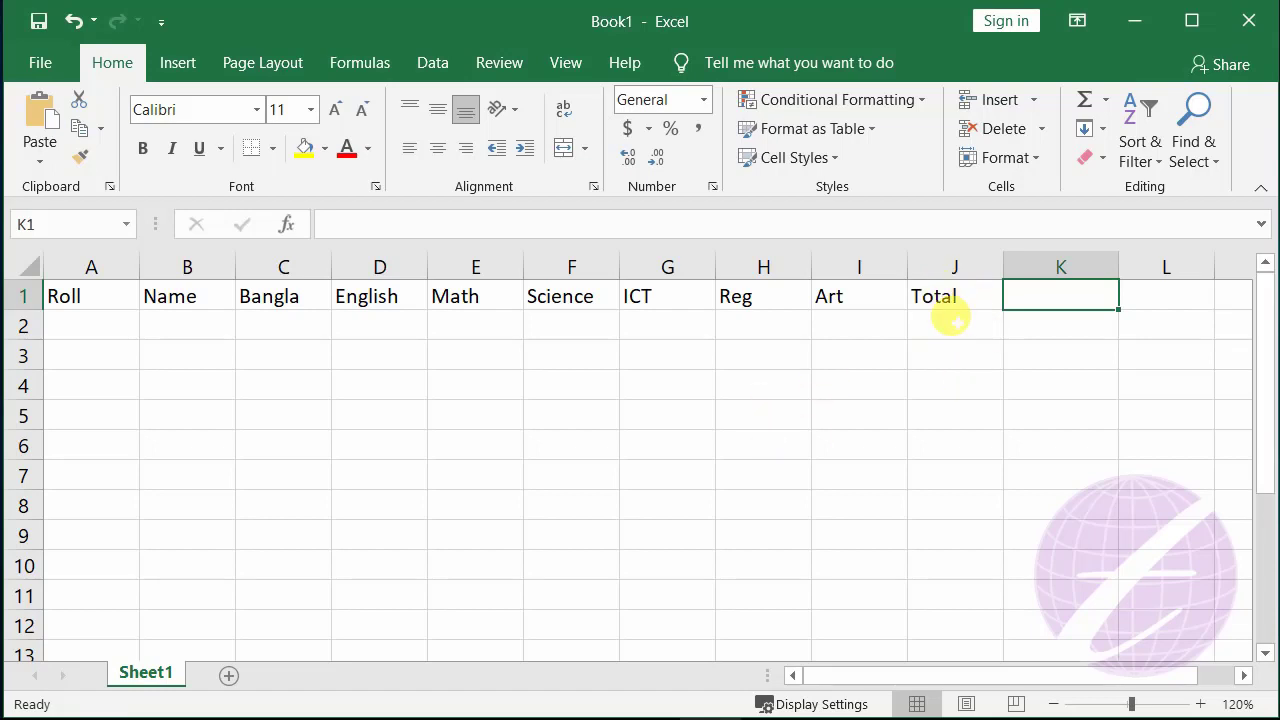
{"action": "type", "text": "A"}
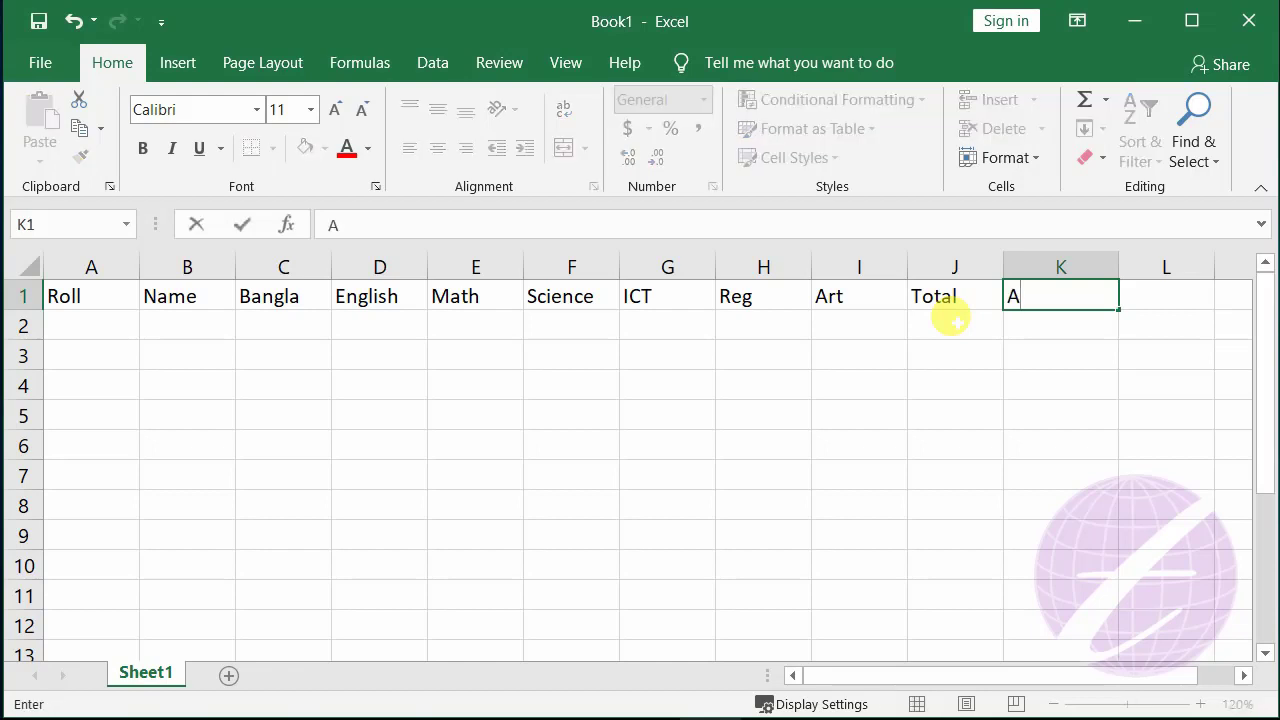
{"action": "type", "text": "verage"}
{"action": "key", "text": "Tab"}
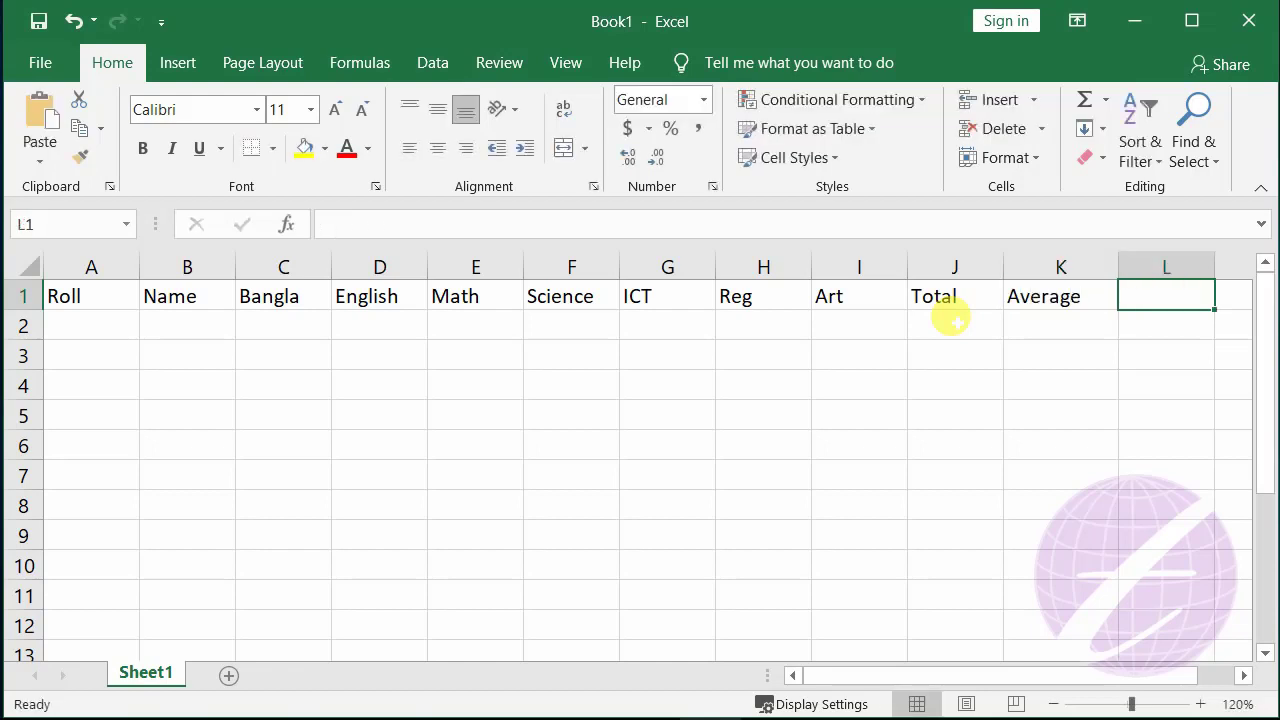
{"action": "type", "text": "R"}
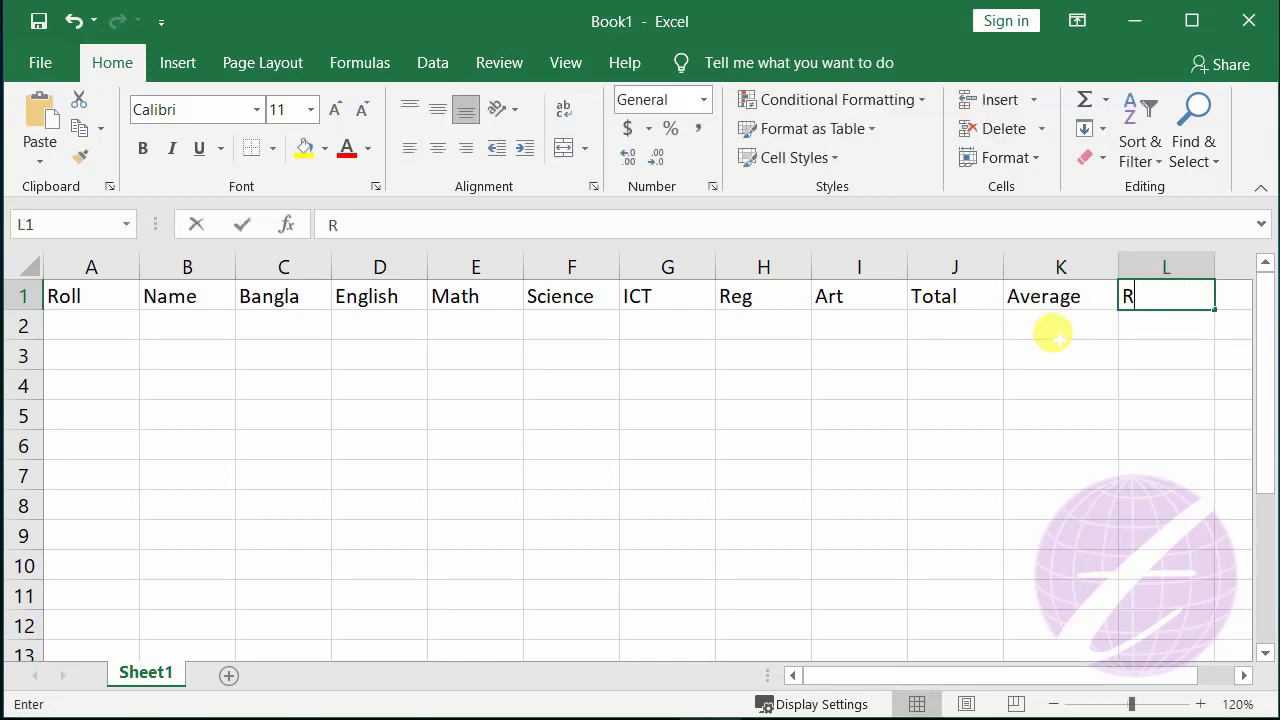
{"action": "type", "text": "esult"}
{"action": "key", "text": "Return"}
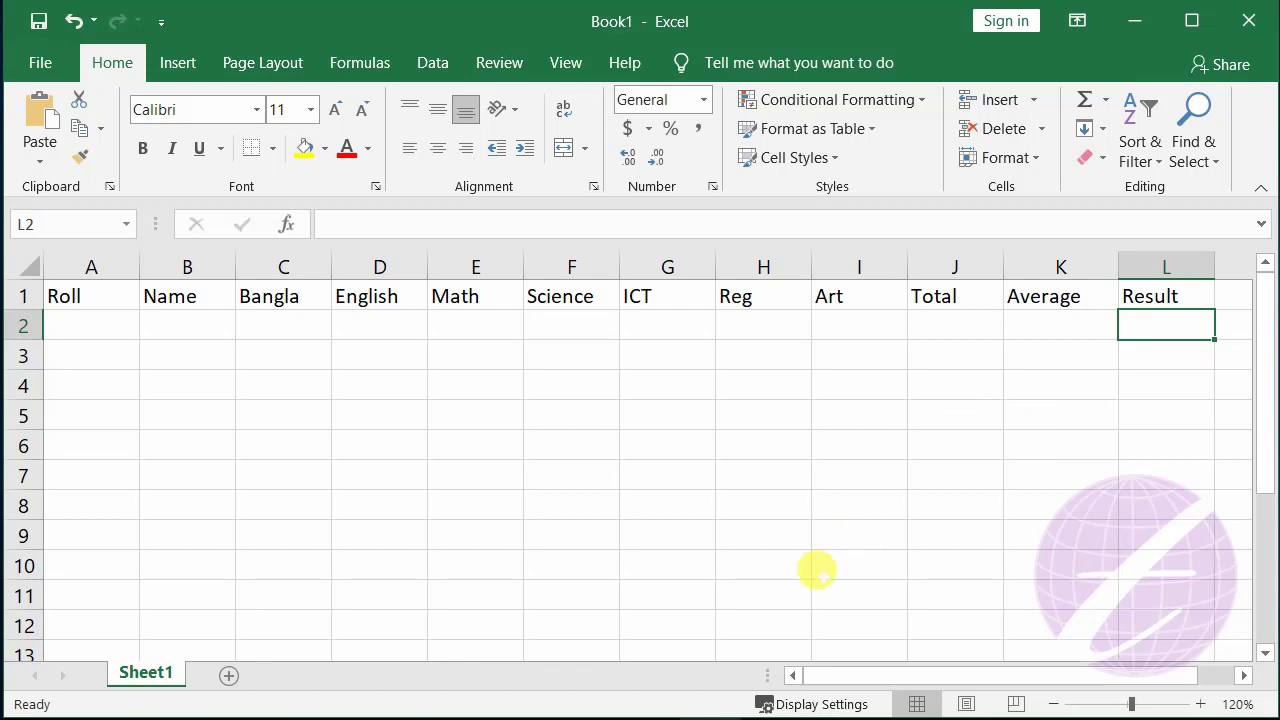
{"action": "mouse_move", "coordinate": [770, 716]}
{"action": "left_click", "coordinate": [770, 640]}
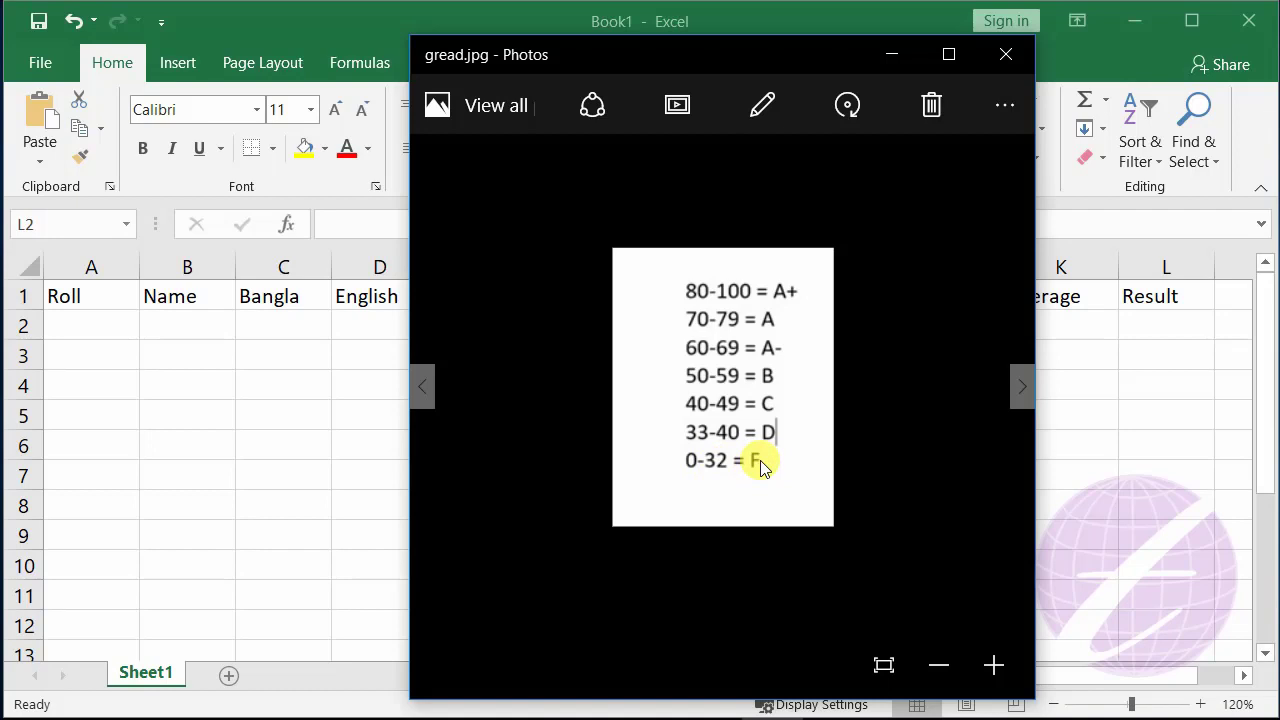
{"action": "mouse_move", "coordinate": [723, 49]}
{"action": "left_mouse_down"}
{"action": "mouse_move", "coordinate": [349, 204]}
{"action": "mouse_move", "coordinate": [292, 252]}
{"action": "mouse_move", "coordinate": [355, 300]}
{"action": "left_mouse_up"}
{"action": "left_click", "coordinate": [788, 374]}
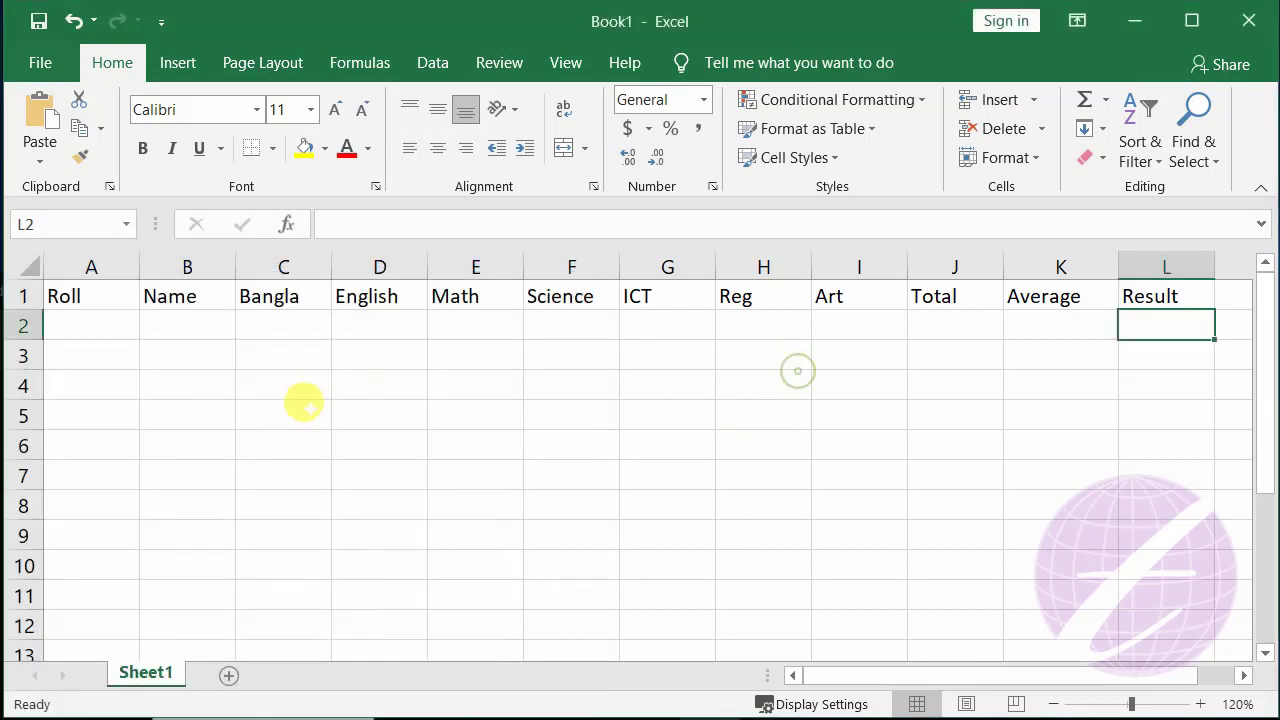
Enter roll number 1 and name A for the first student in A2:B2.
{"action": "left_click", "coordinate": [95, 320]}
{"action": "type", "text": "1"}
{"action": "key", "text": "Tab"}
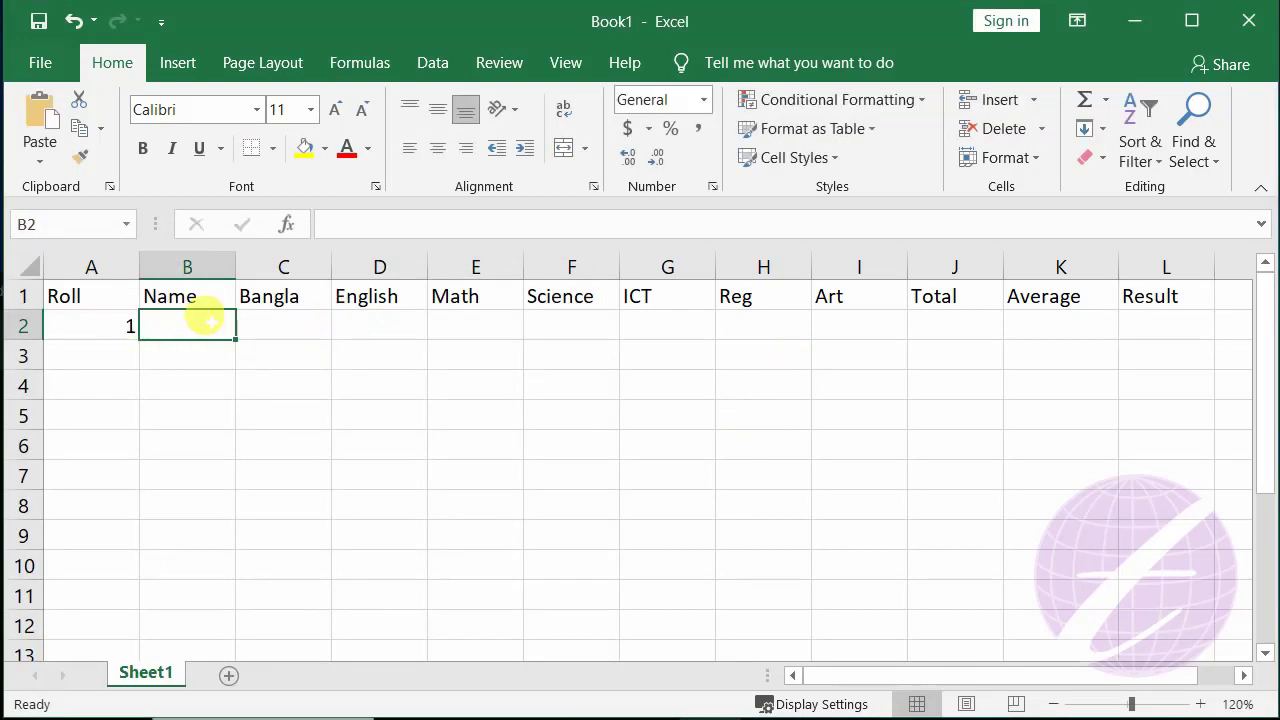
{"action": "type", "text": "A"}
{"action": "key", "text": "Tab"}
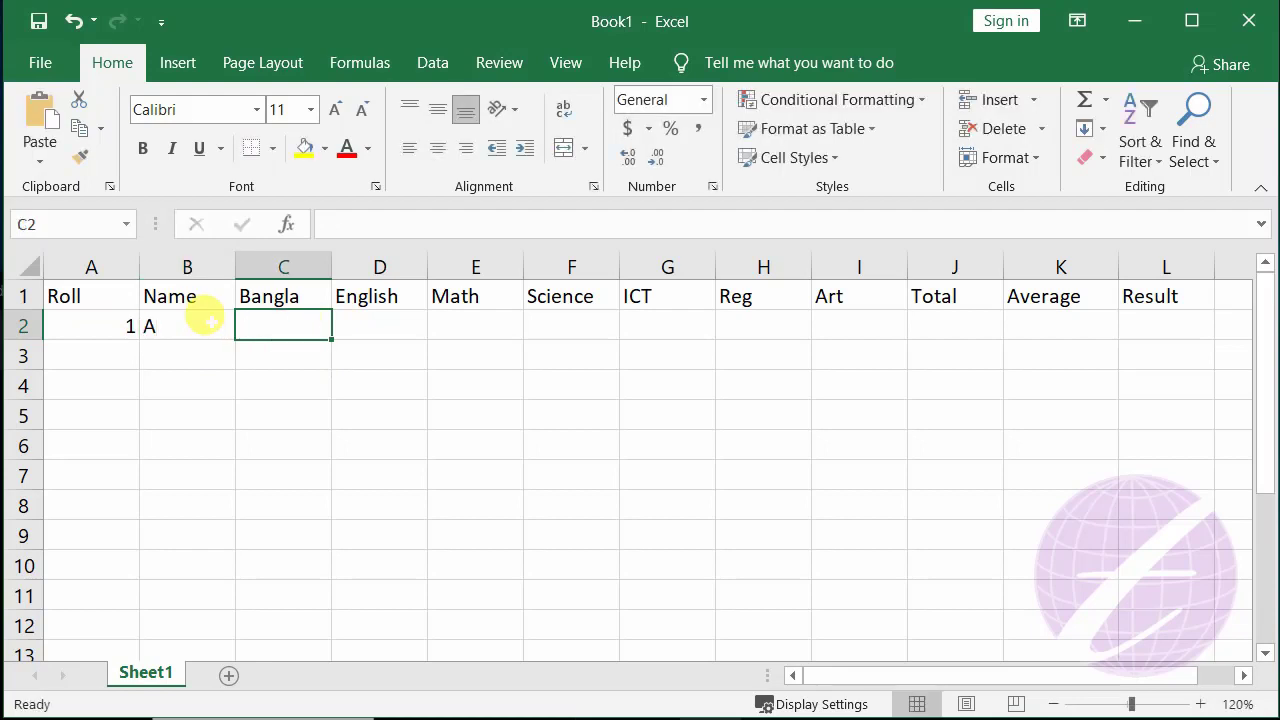
Enter the seven subject marks 67, 78, 95, 67, 90, 55 and 95 in C2:I2.
{"action": "type", "text": "67"}
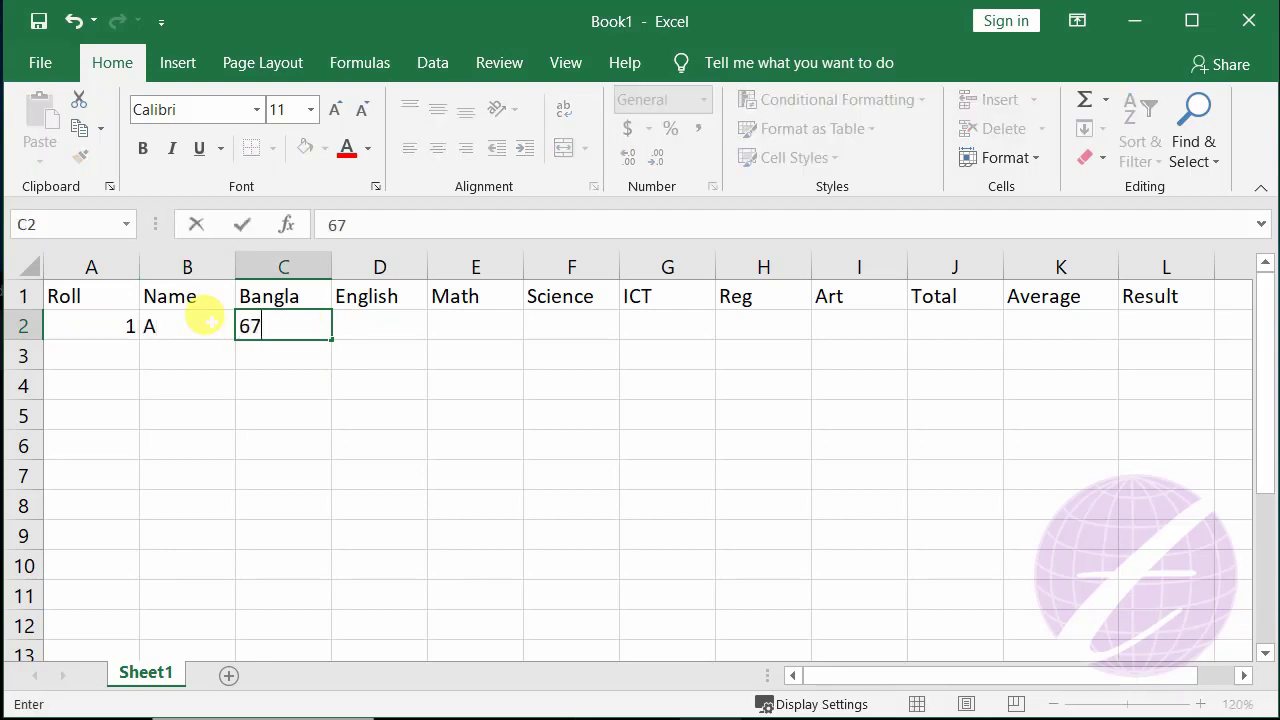
{"action": "key", "text": "Tab"}
{"action": "type", "text": "78"}
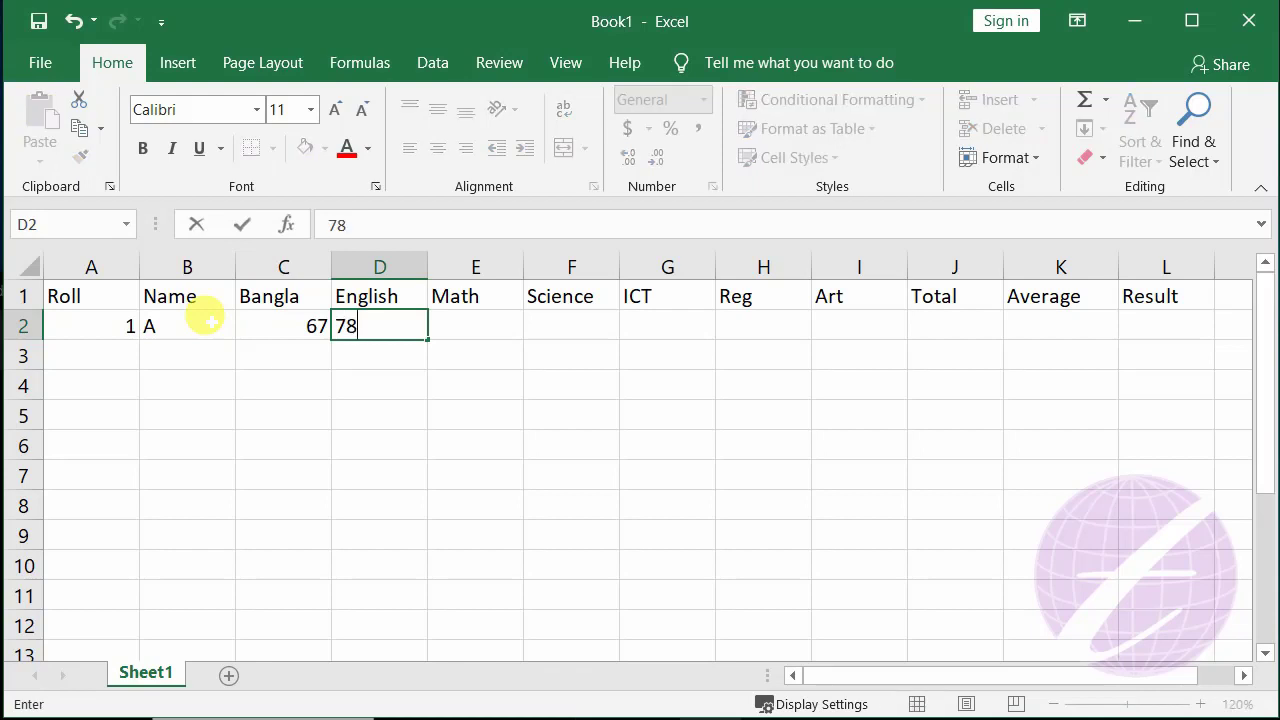
{"action": "key", "text": "Tab"}
{"action": "type", "text": "95"}
{"action": "key", "text": "Tab"}
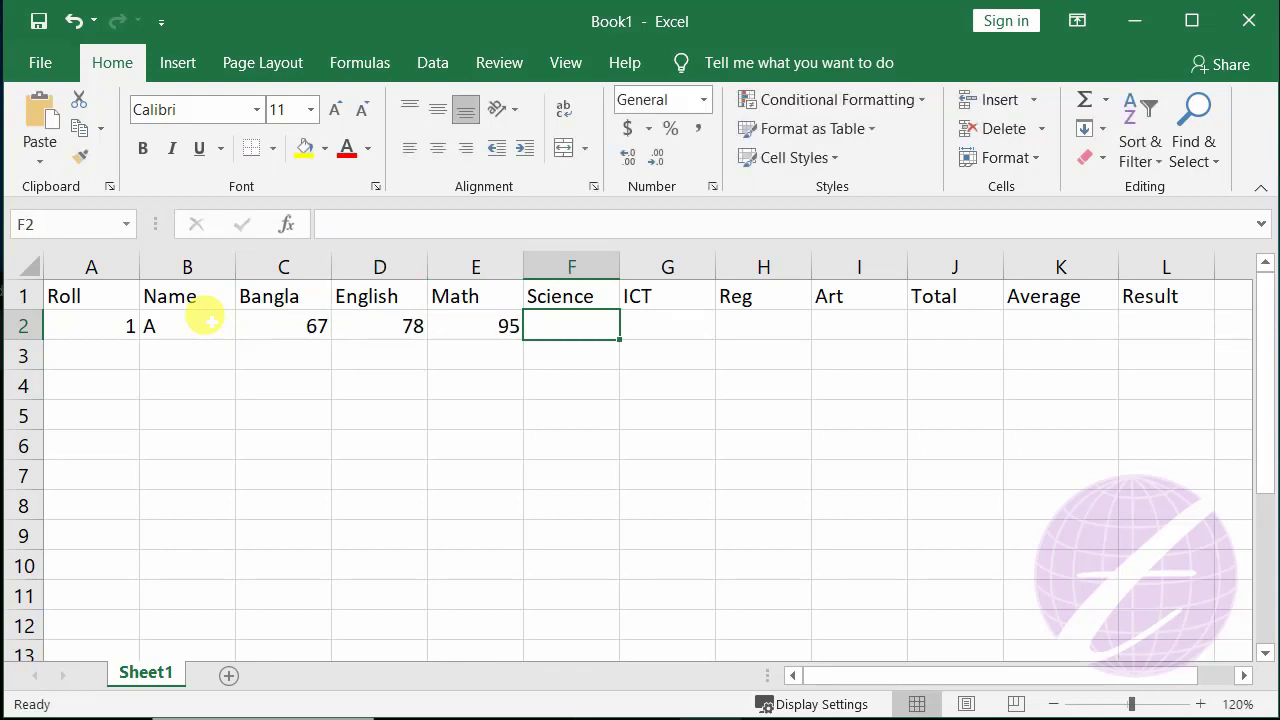
{"action": "type", "text": "6"}
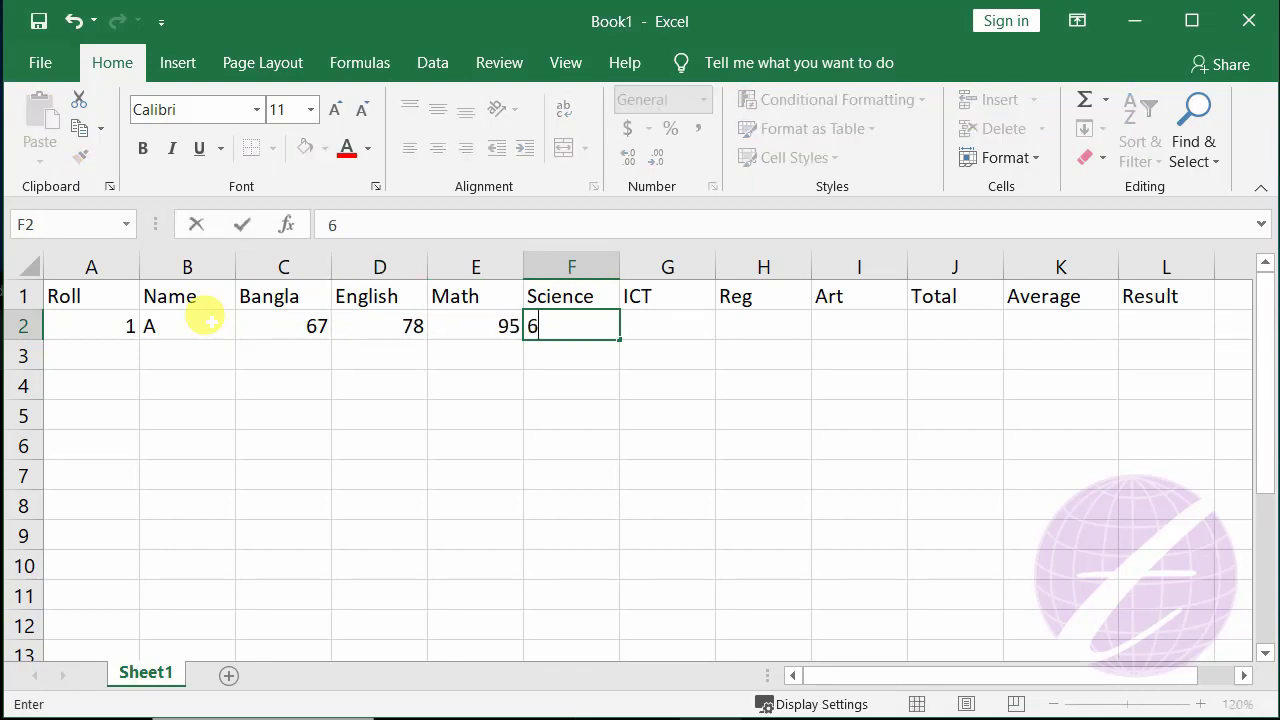
{"action": "type", "text": "7"}
{"action": "key", "text": "Tab"}
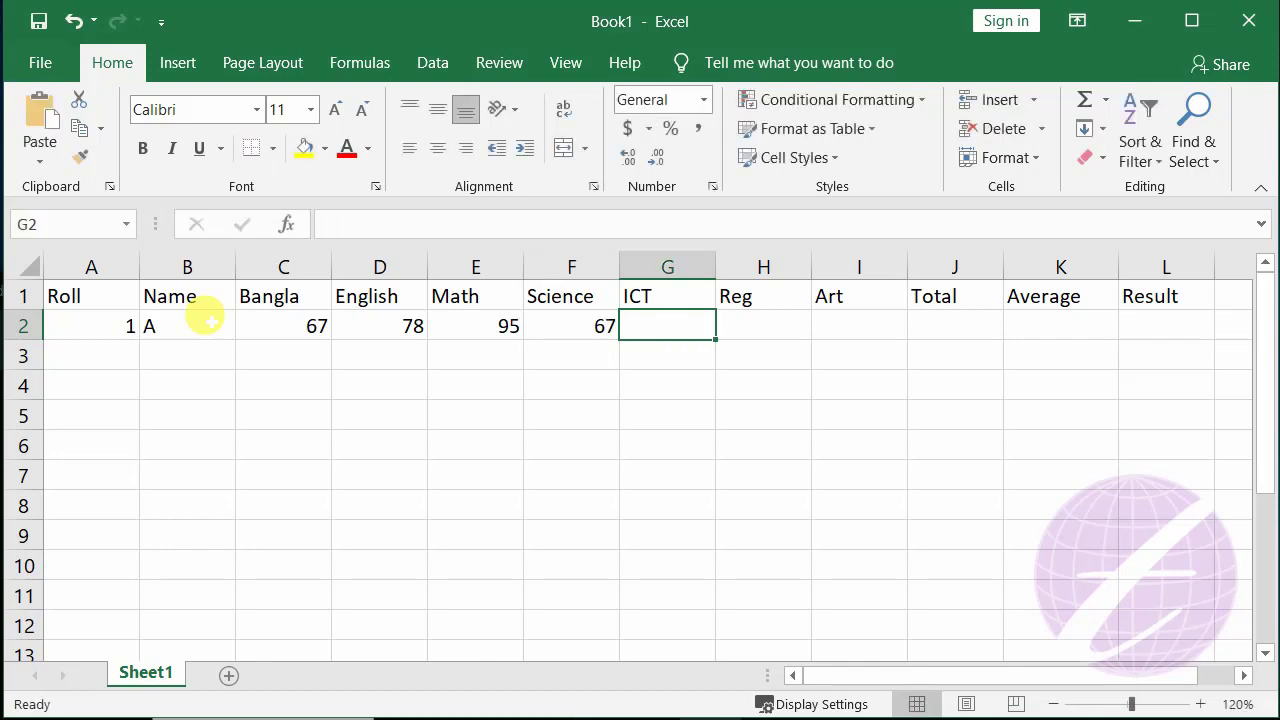
{"action": "type", "text": "90"}
{"action": "key", "text": "Tab"}
{"action": "type", "text": "55"}
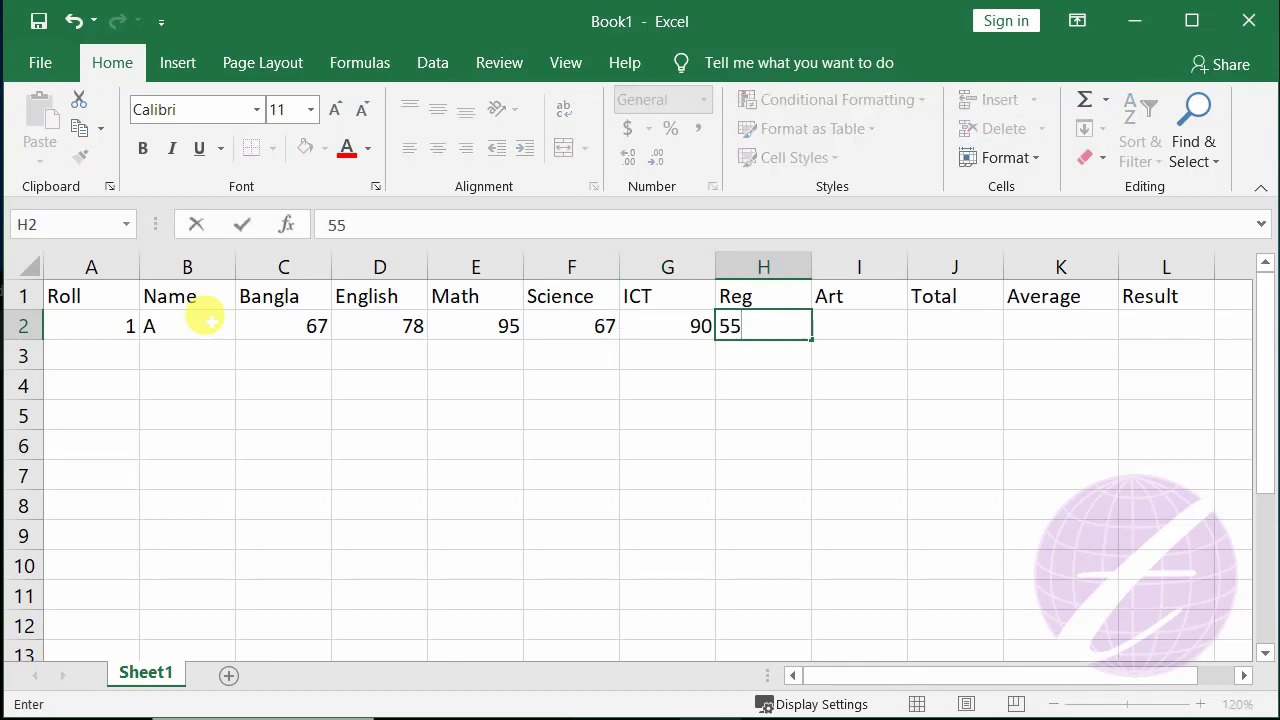
{"action": "key", "text": "Tab"}
{"action": "type", "text": "95"}
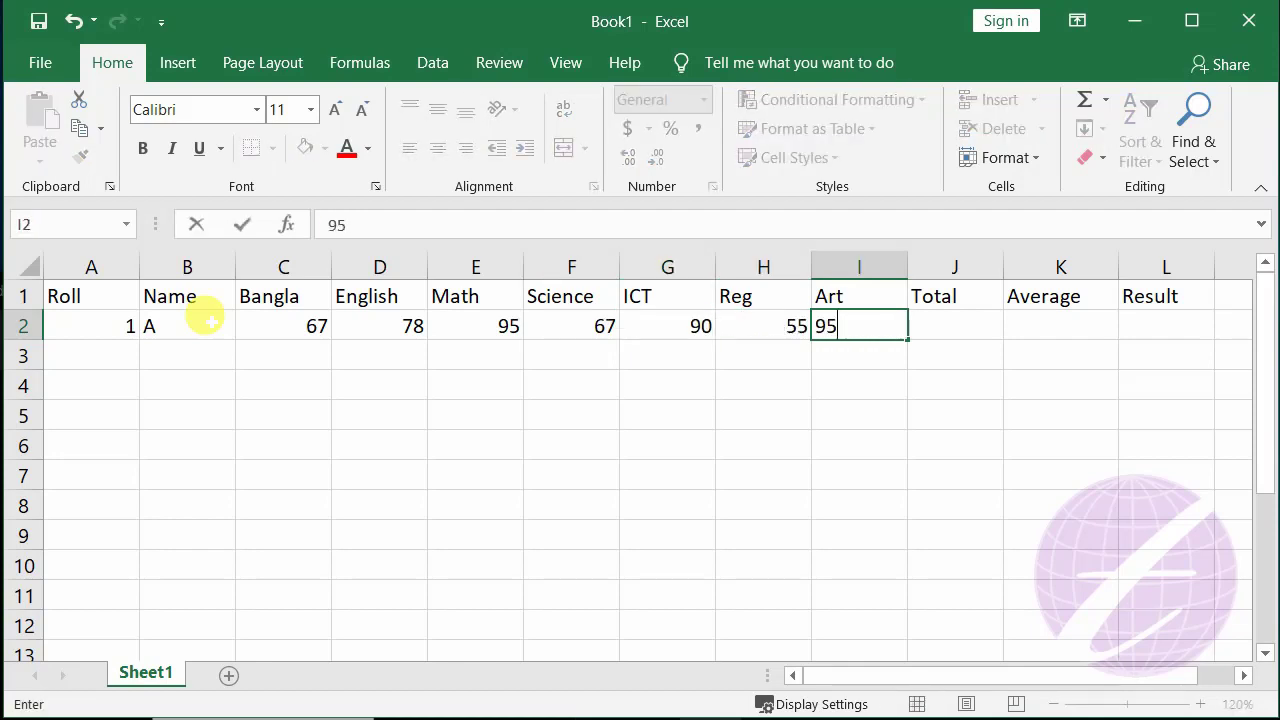
{"action": "key", "text": "Tab"}
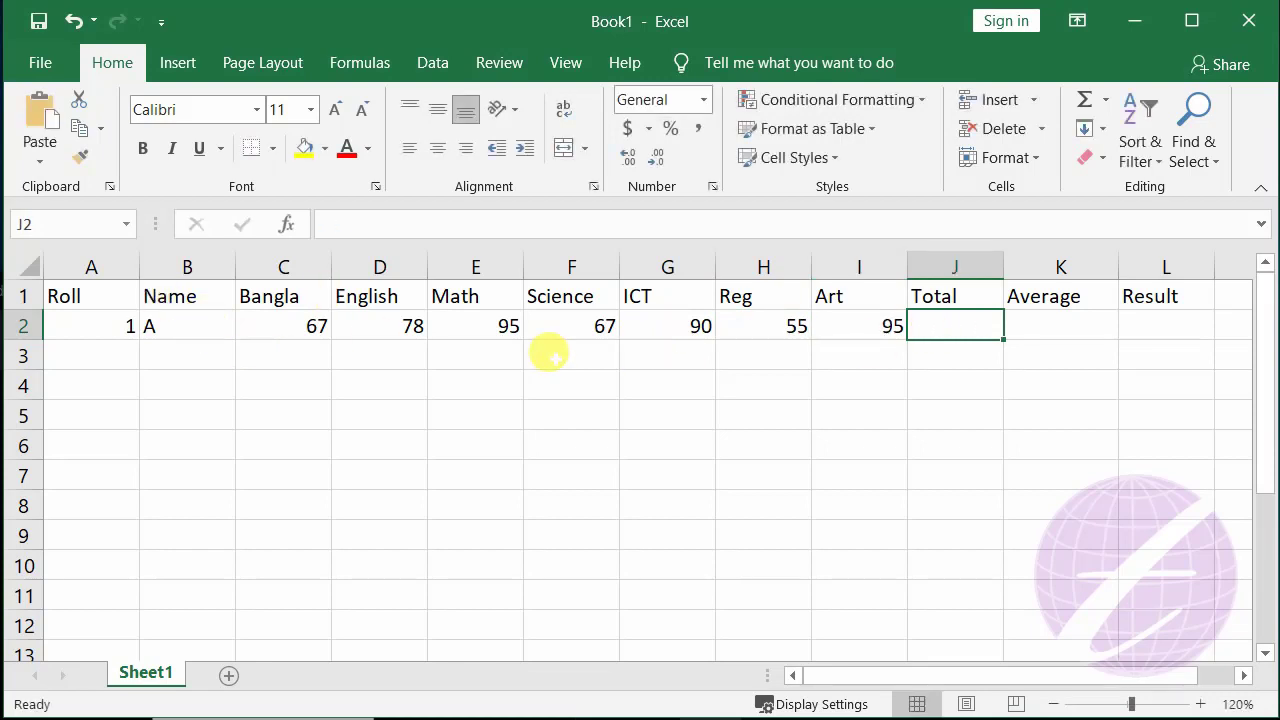
AutoSum the row 2 marks into J2, producing =SUM(C2:I2) with a total of 547.
{"action": "left_click_drag", "start_coordinate": [285, 326], "coordinate": [966, 326]}
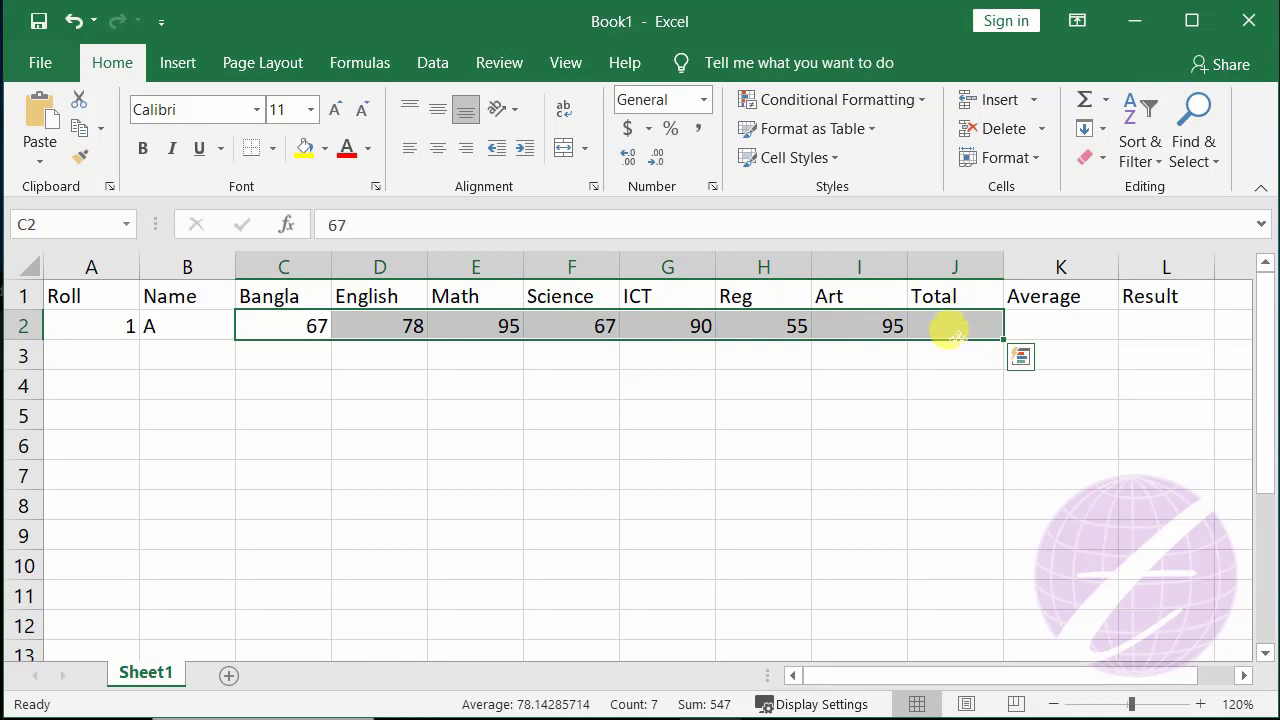
{"action": "left_click", "coordinate": [1084, 100]}
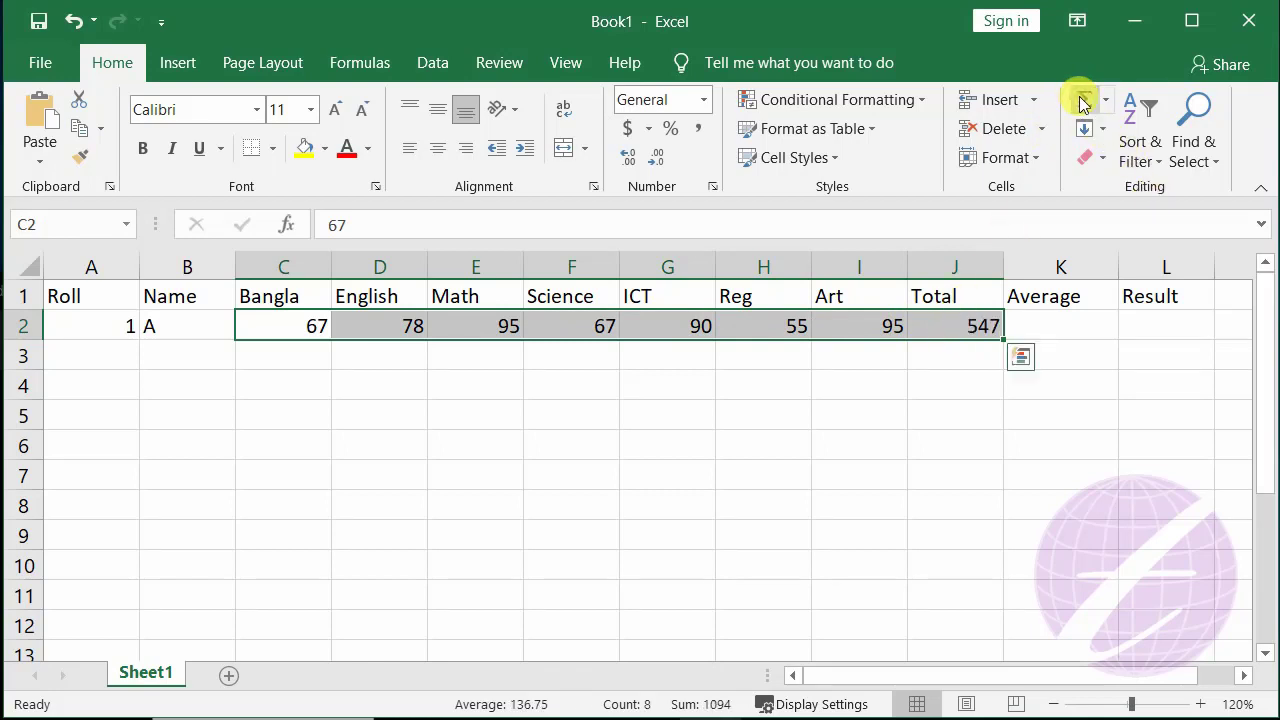
{"action": "left_click", "coordinate": [958, 325]}
{"action": "left_click", "coordinate": [1052, 320]}
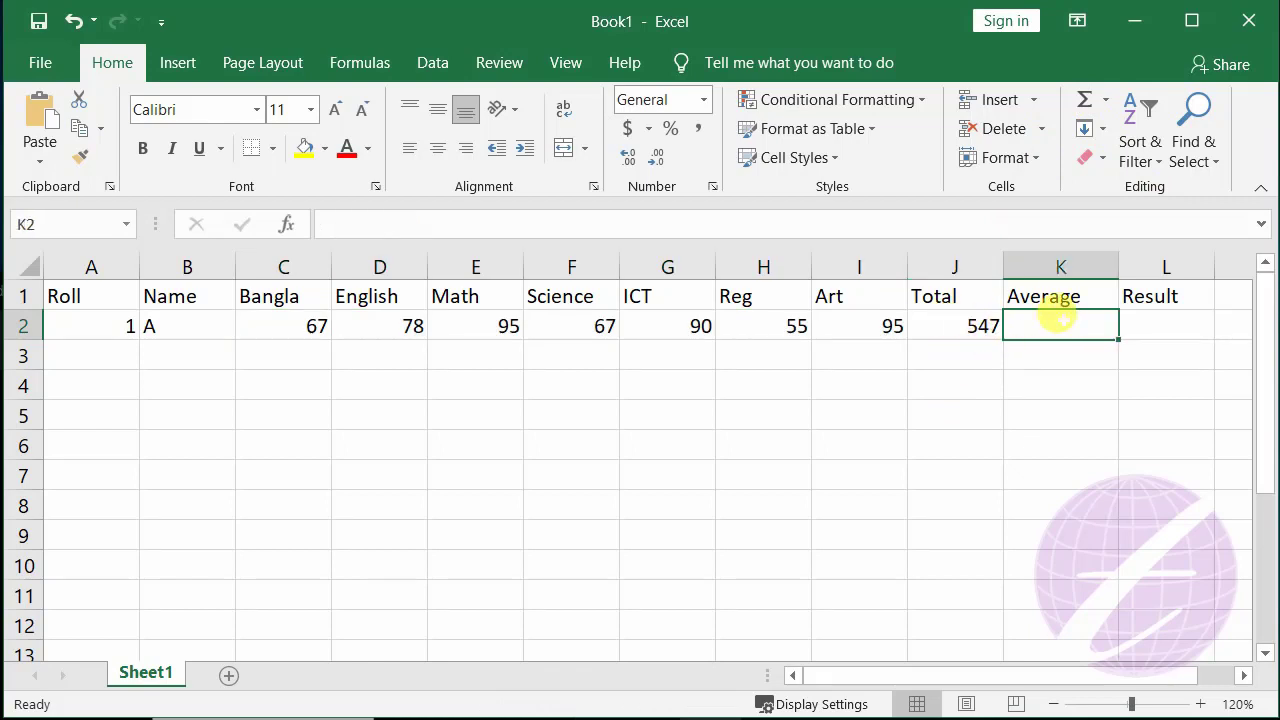
{"action": "left_click", "coordinate": [984, 318]}
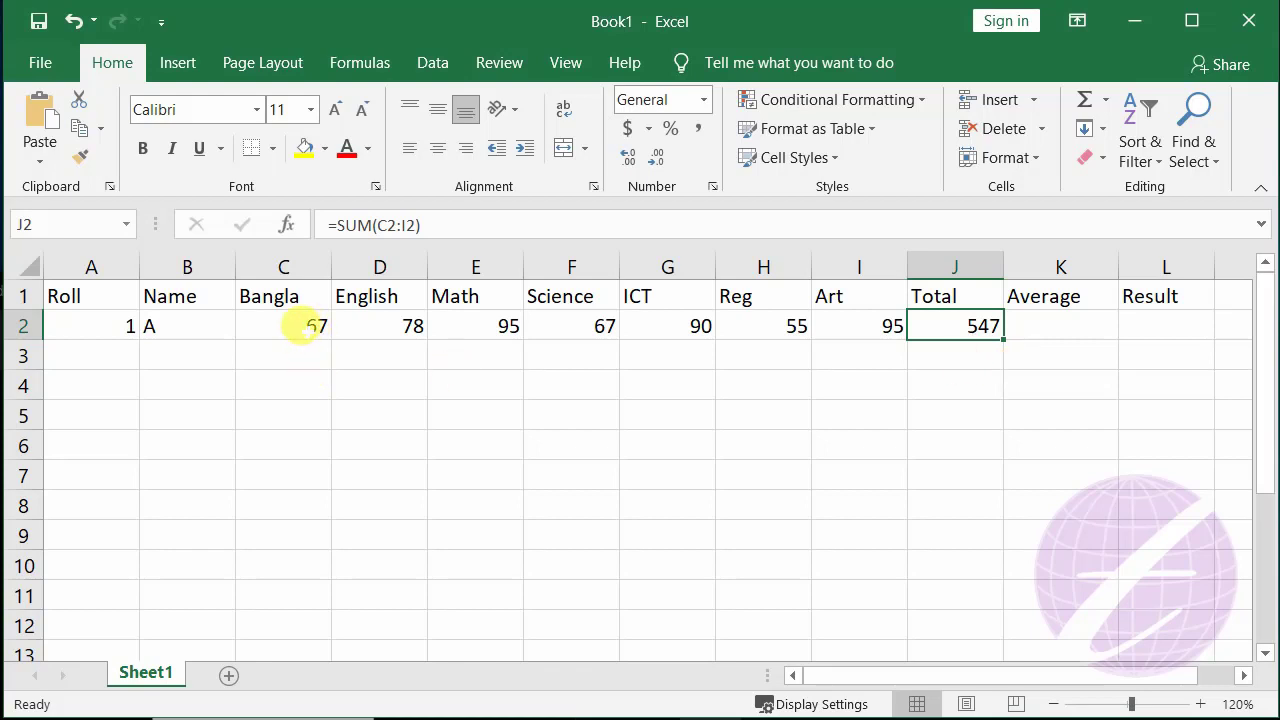
Step through the marks C2 to I2 to confirm the total covers them all.
{"action": "left_click", "coordinate": [303, 327]}
{"action": "left_click", "coordinate": [400, 326]}
{"action": "left_click", "coordinate": [468, 323]}
{"action": "left_click", "coordinate": [595, 323]}
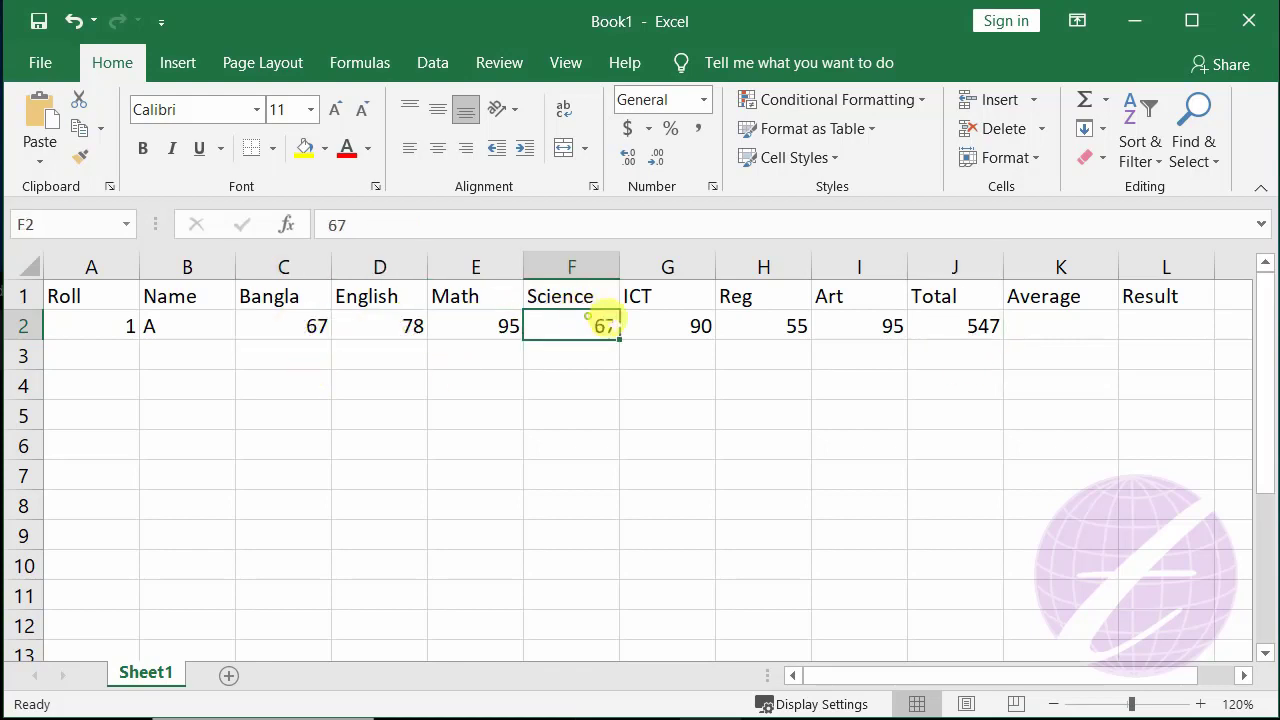
{"action": "left_click", "coordinate": [700, 325]}
{"action": "left_click", "coordinate": [742, 325]}
{"action": "left_click", "coordinate": [837, 328]}
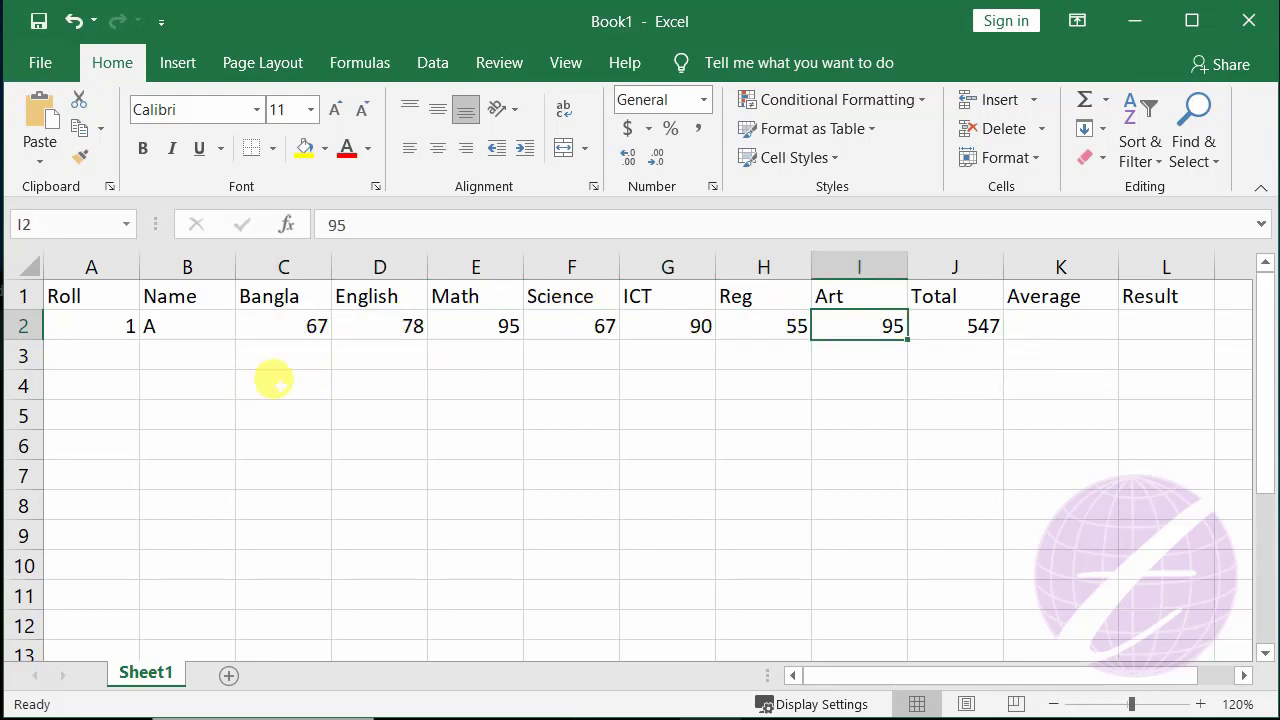
{"action": "left_click", "coordinate": [982, 322]}
Enter =J2/7 in K2 so the first student's average reads 78.1428571.
{"action": "left_click", "coordinate": [1053, 315]}
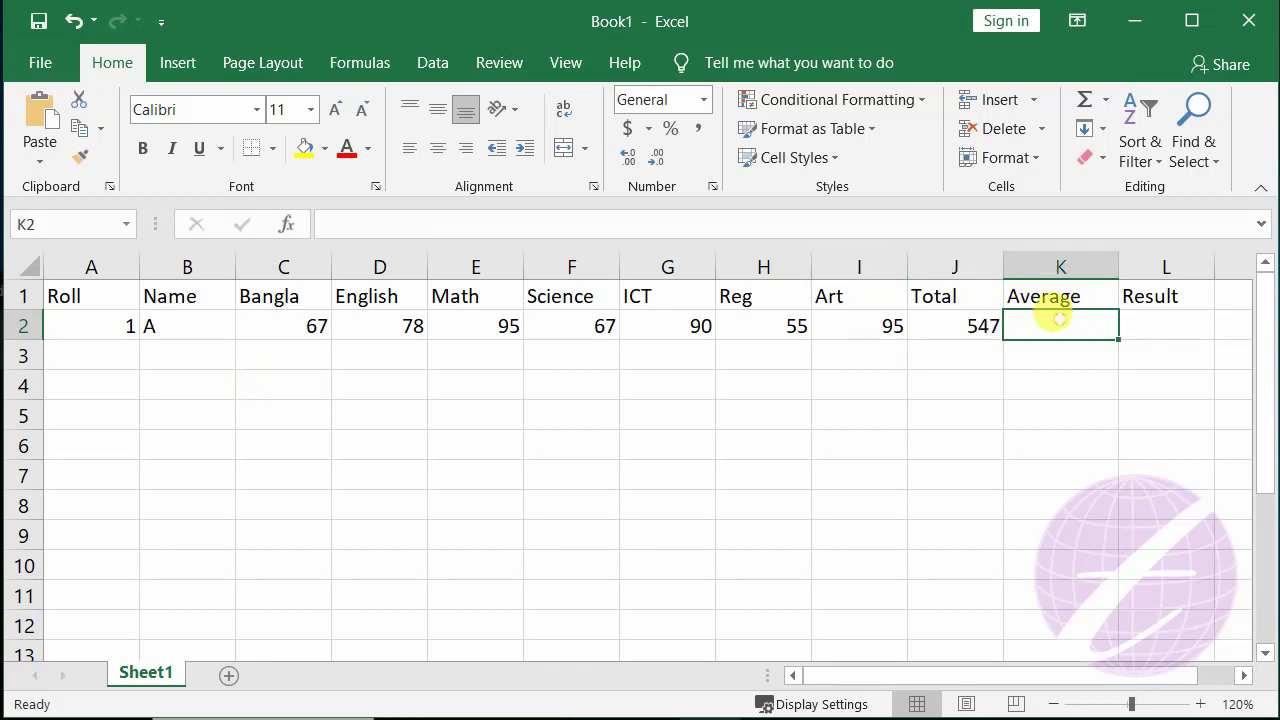
{"action": "type", "text": "="}
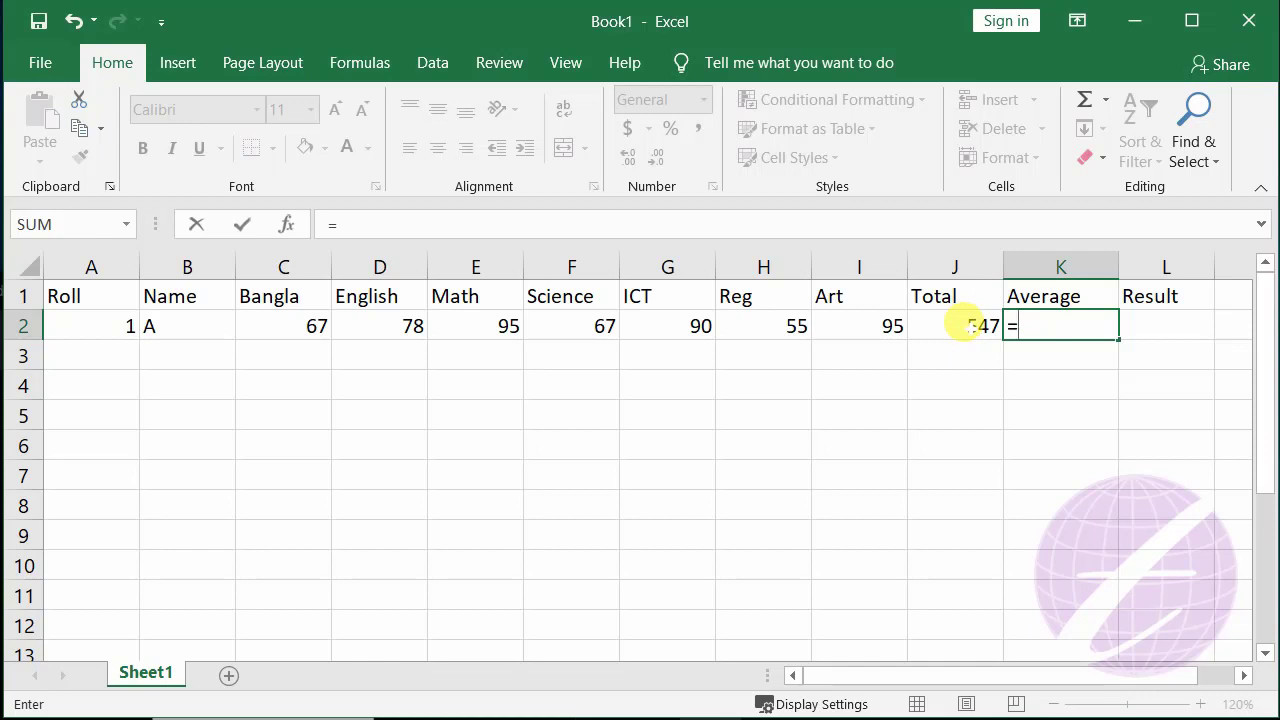
{"action": "type", "text": "j2/"}
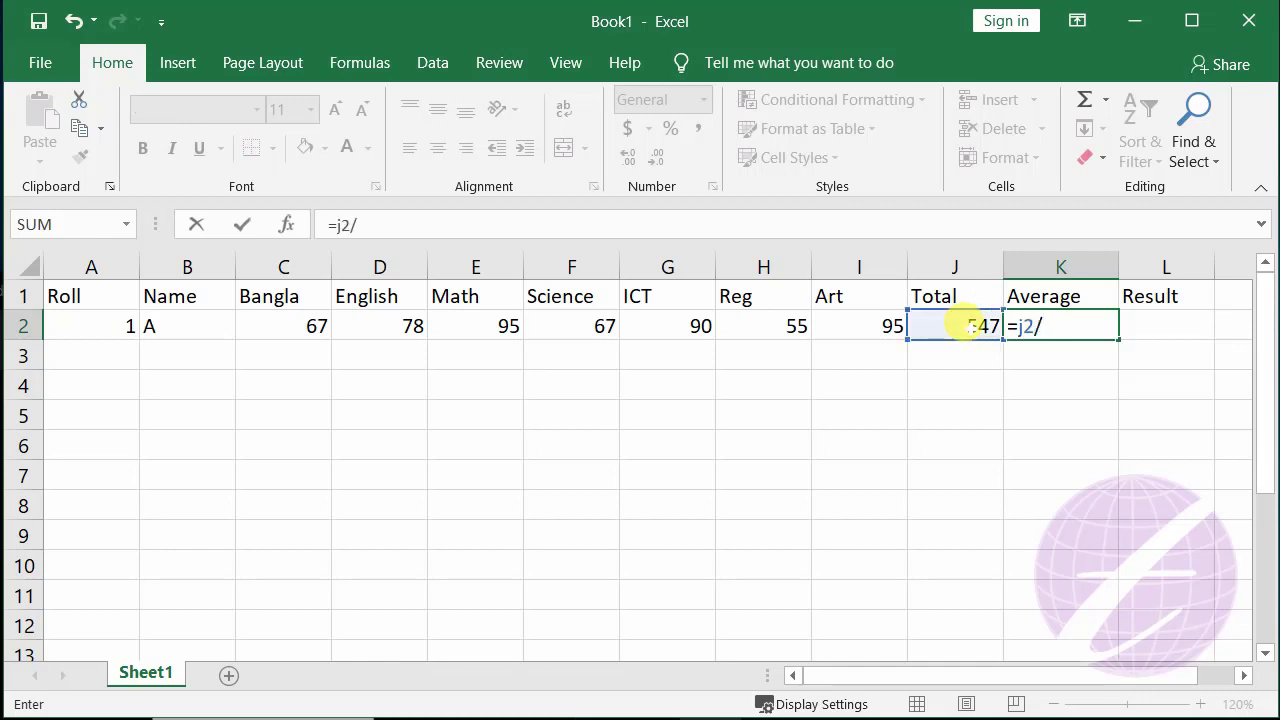
{"action": "type", "text": "7"}
{"action": "key", "text": "Return"}
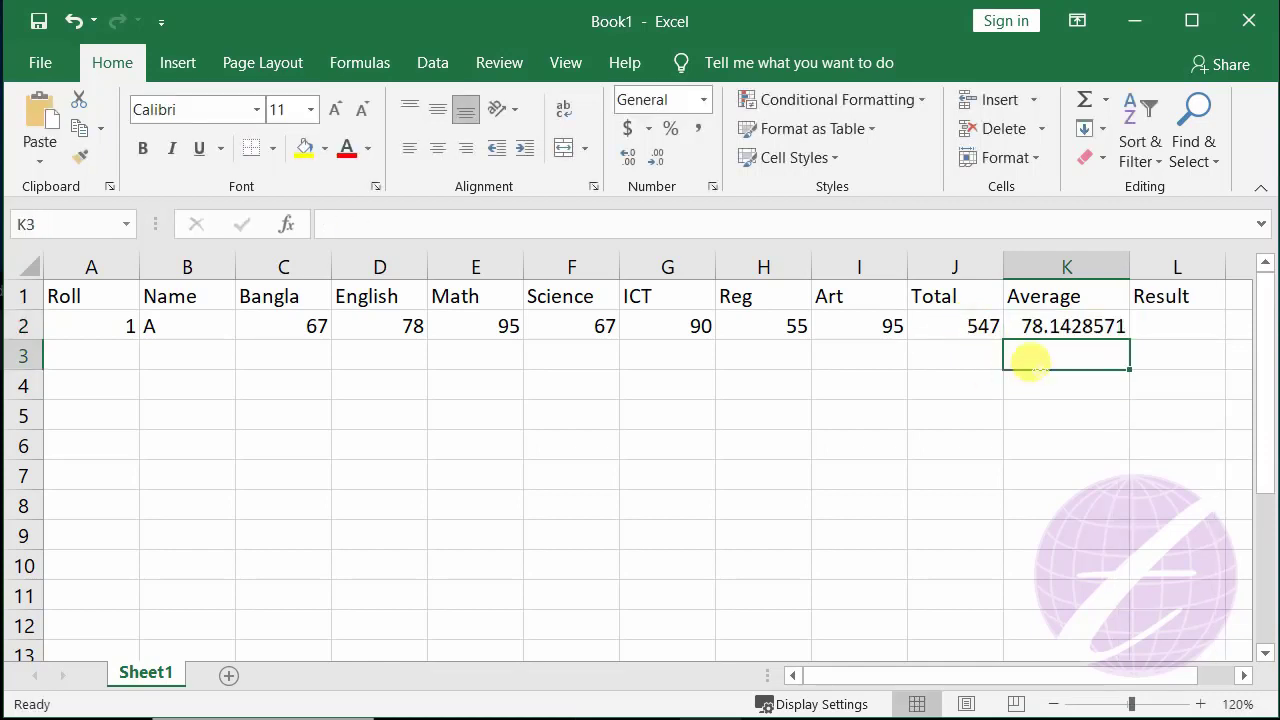
{"action": "left_click", "coordinate": [1067, 326]}
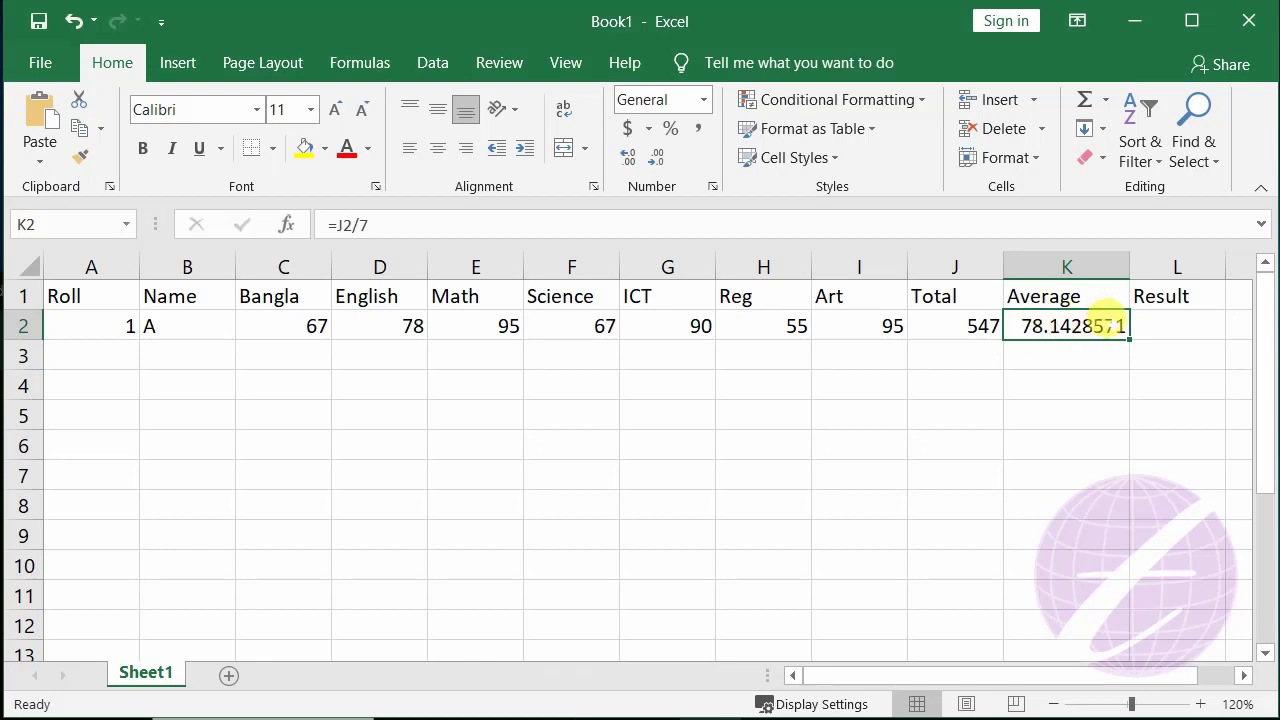
Remove all decimal places so the average shows 78, and narrow column K to fit.
{"action": "left_click", "coordinate": [657, 158]}
{"action": "left_click", "coordinate": [657, 158]}
{"action": "left_click", "coordinate": [657, 158]}
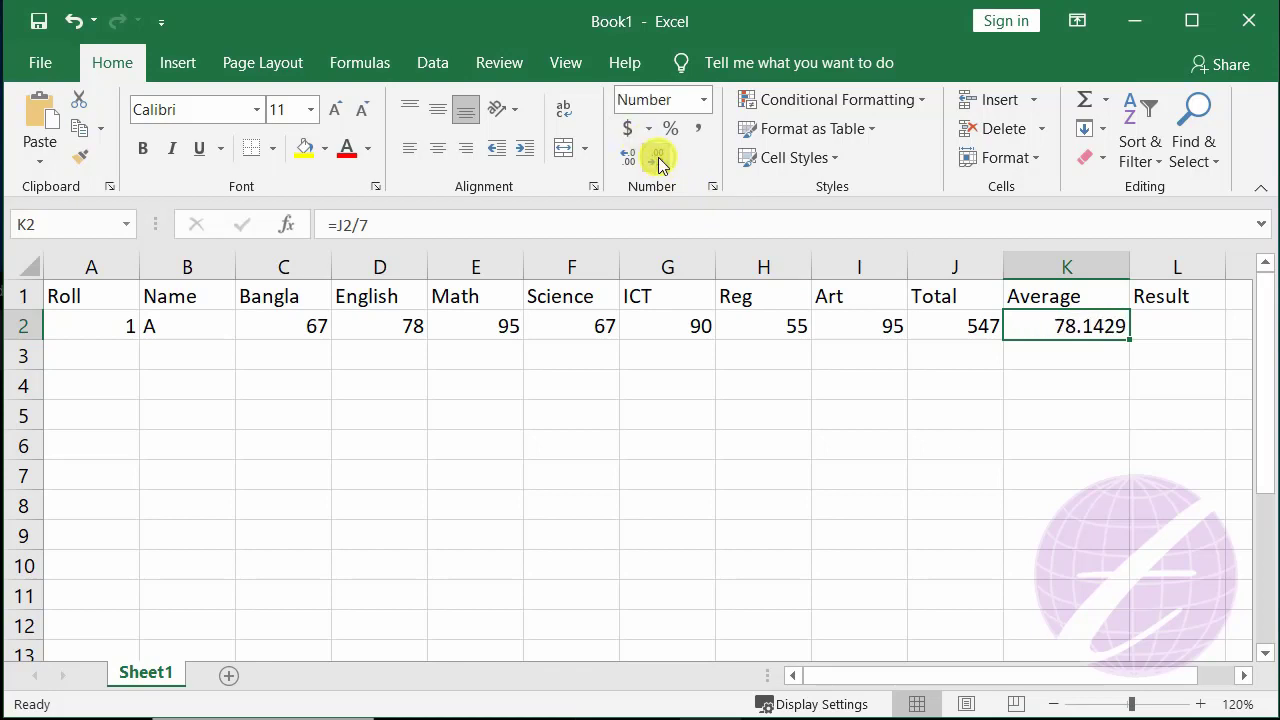
{"action": "left_click", "coordinate": [657, 158]}
{"action": "left_click", "coordinate": [657, 158]}
{"action": "left_click", "coordinate": [657, 158]}
{"action": "left_click", "coordinate": [657, 158]}
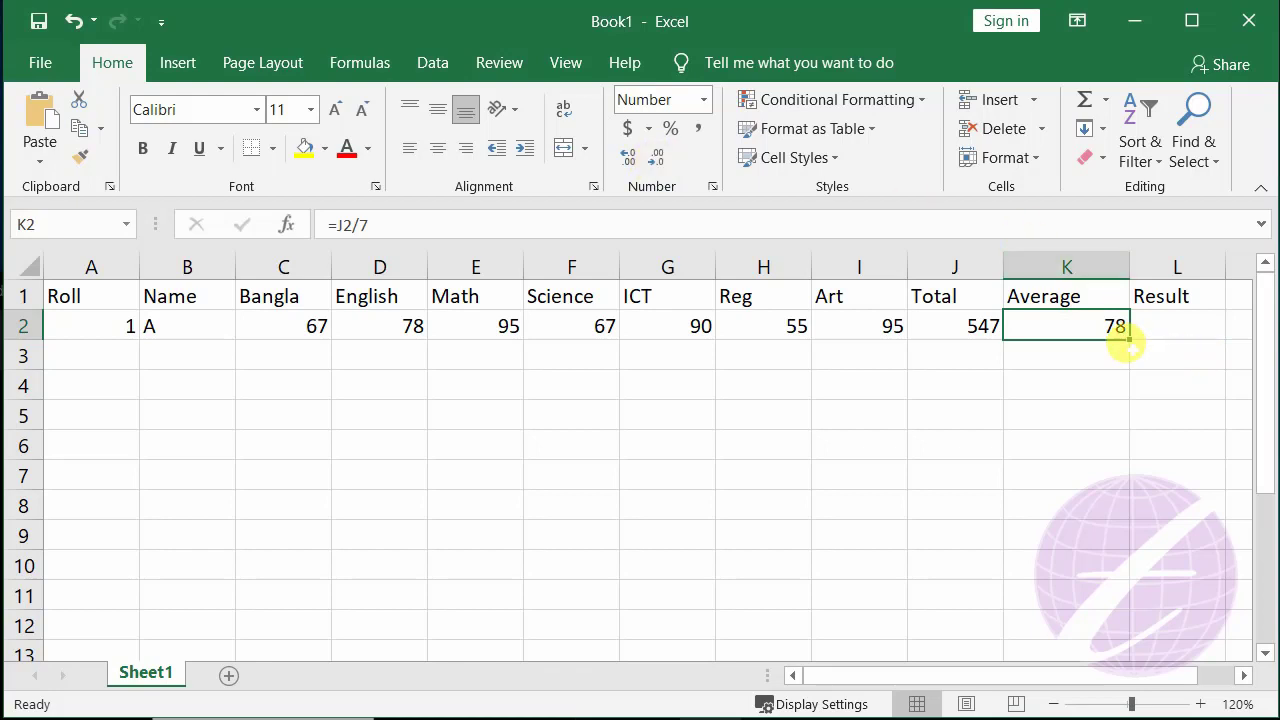
{"action": "left_click_drag", "start_coordinate": [1129, 263], "coordinate": [1091, 263]}
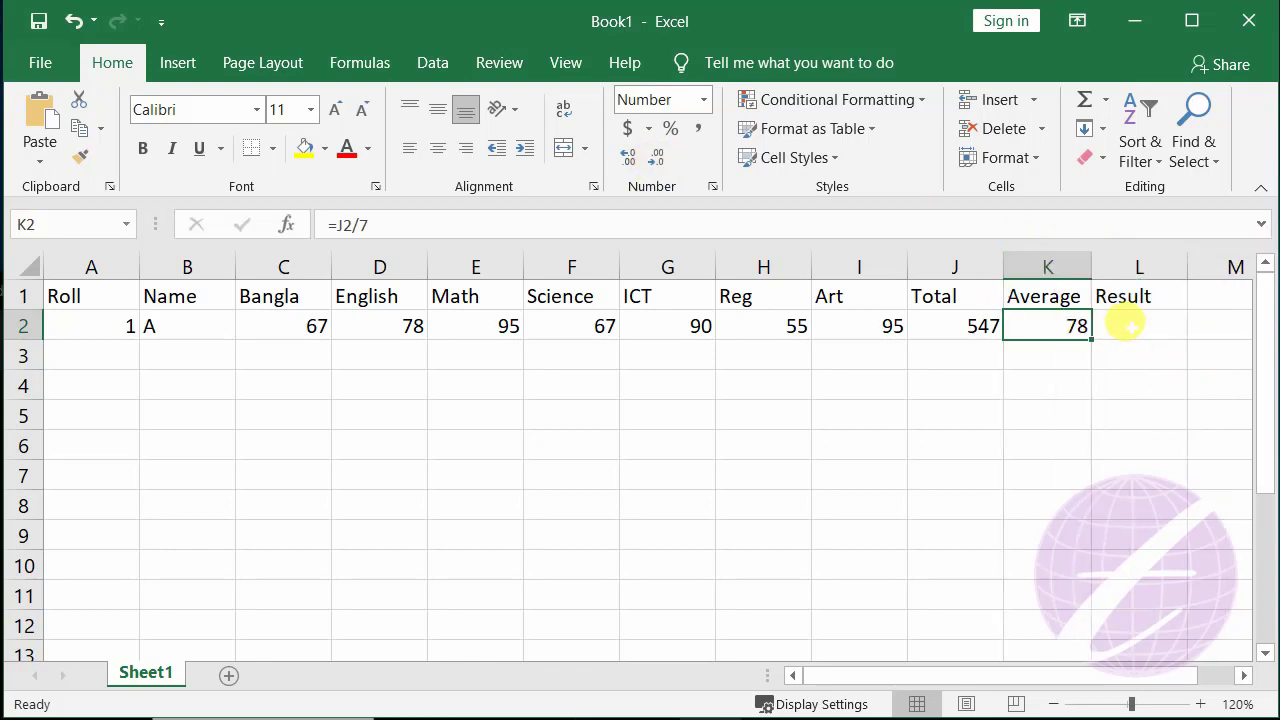
With L2 selected, view the grade table image and shorten the Excel window to keep it visible.
{"action": "left_click", "coordinate": [1125, 325]}
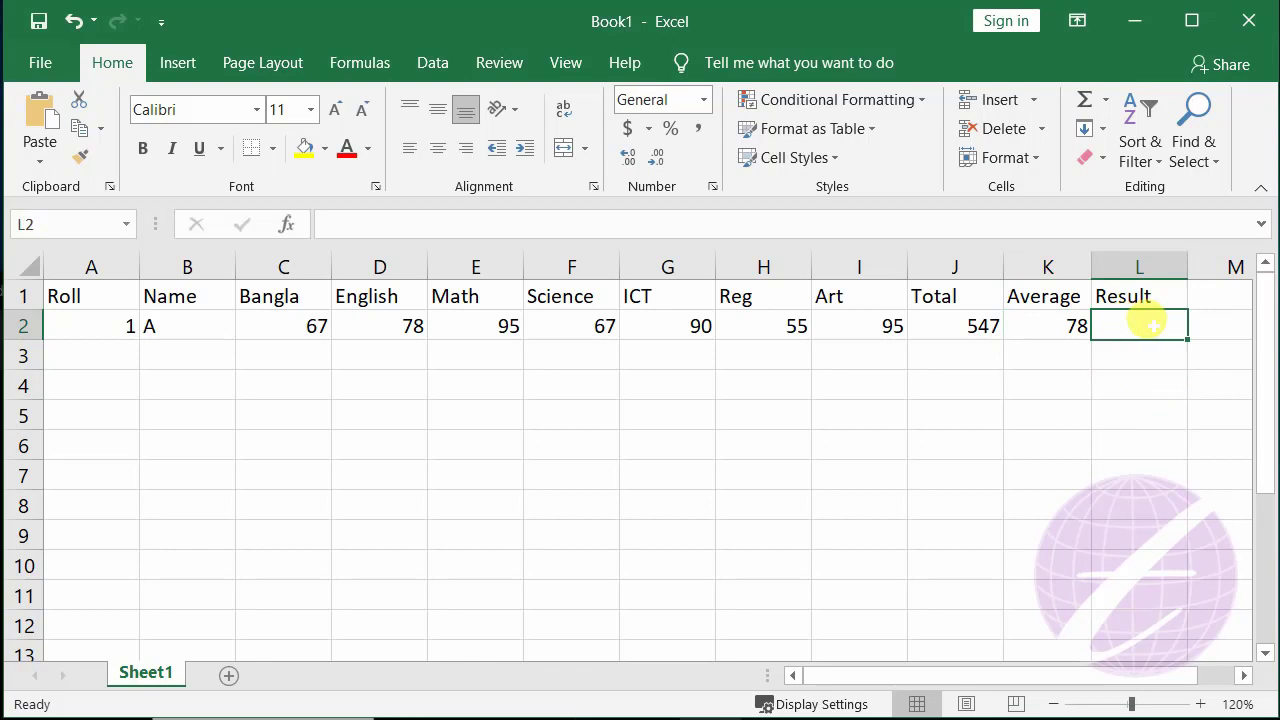
{"action": "left_click", "coordinate": [860, 719]}
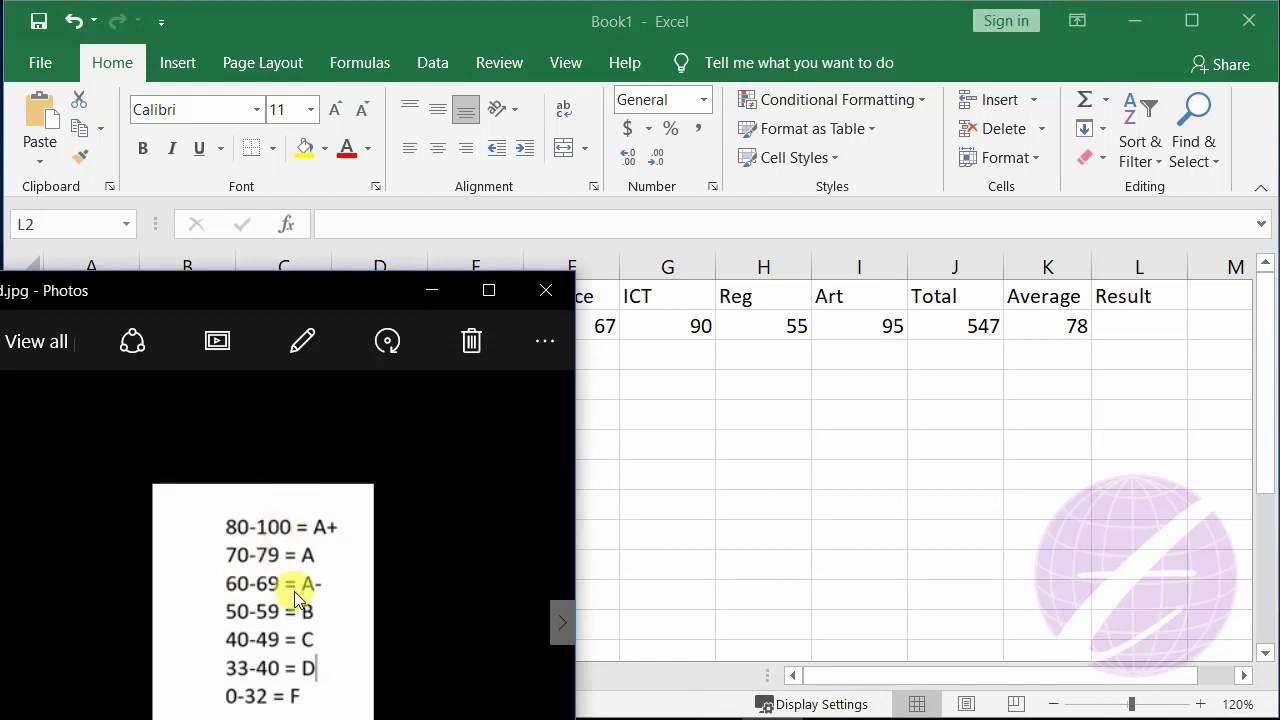
{"action": "key", "text": "alt+Tab"}
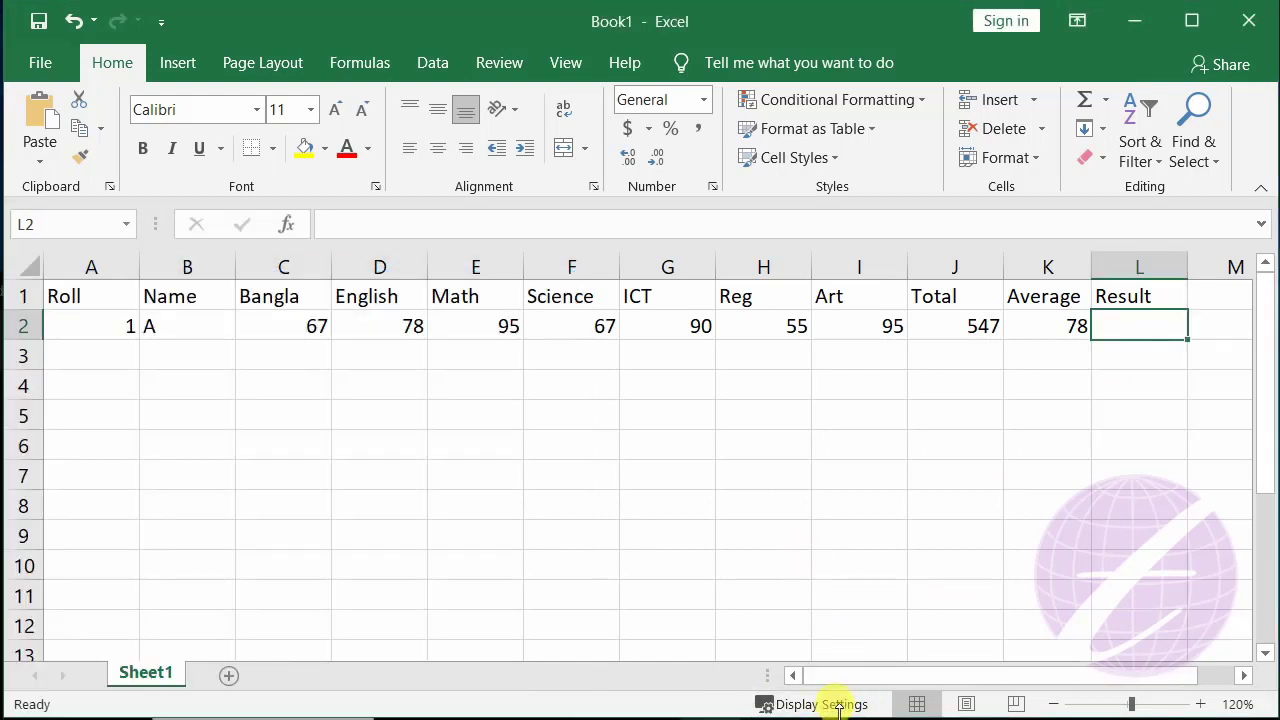
{"action": "left_click_drag", "start_coordinate": [838, 710], "coordinate": [823, 496]}
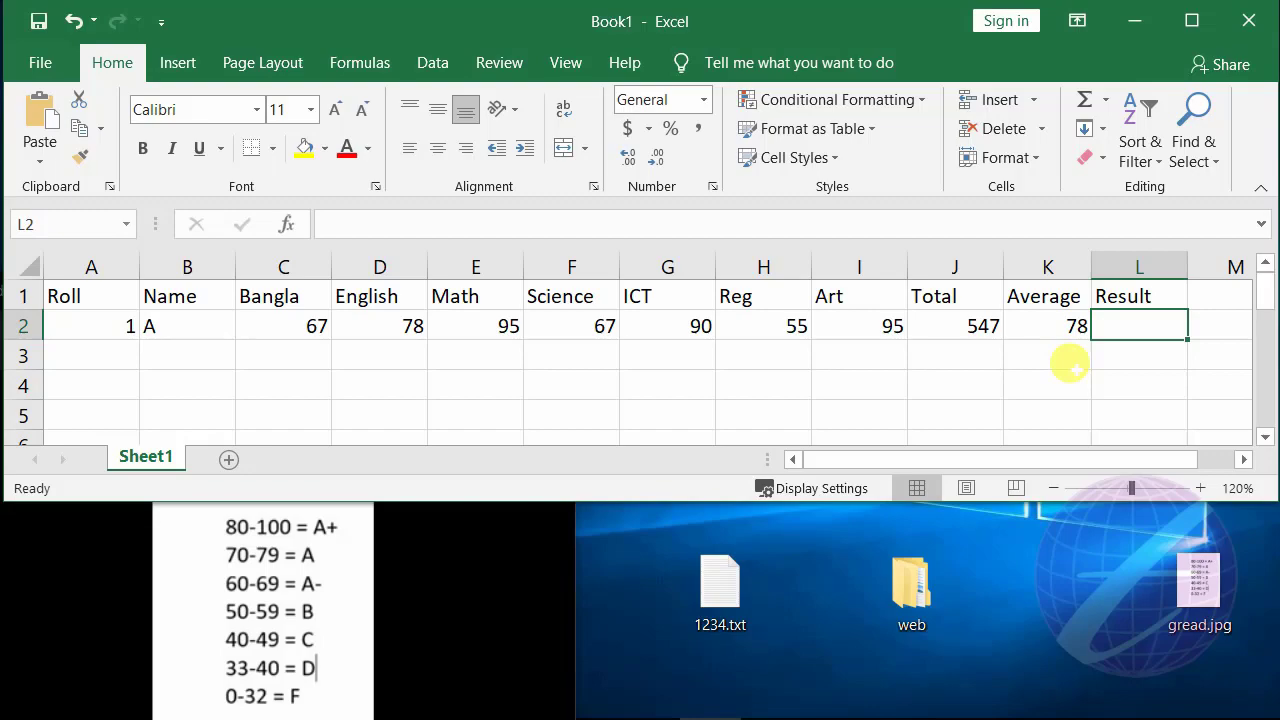
Enter =if(k2>80,"A+","A") in L2, giving A for the average of 78.
{"action": "type", "text": "="}
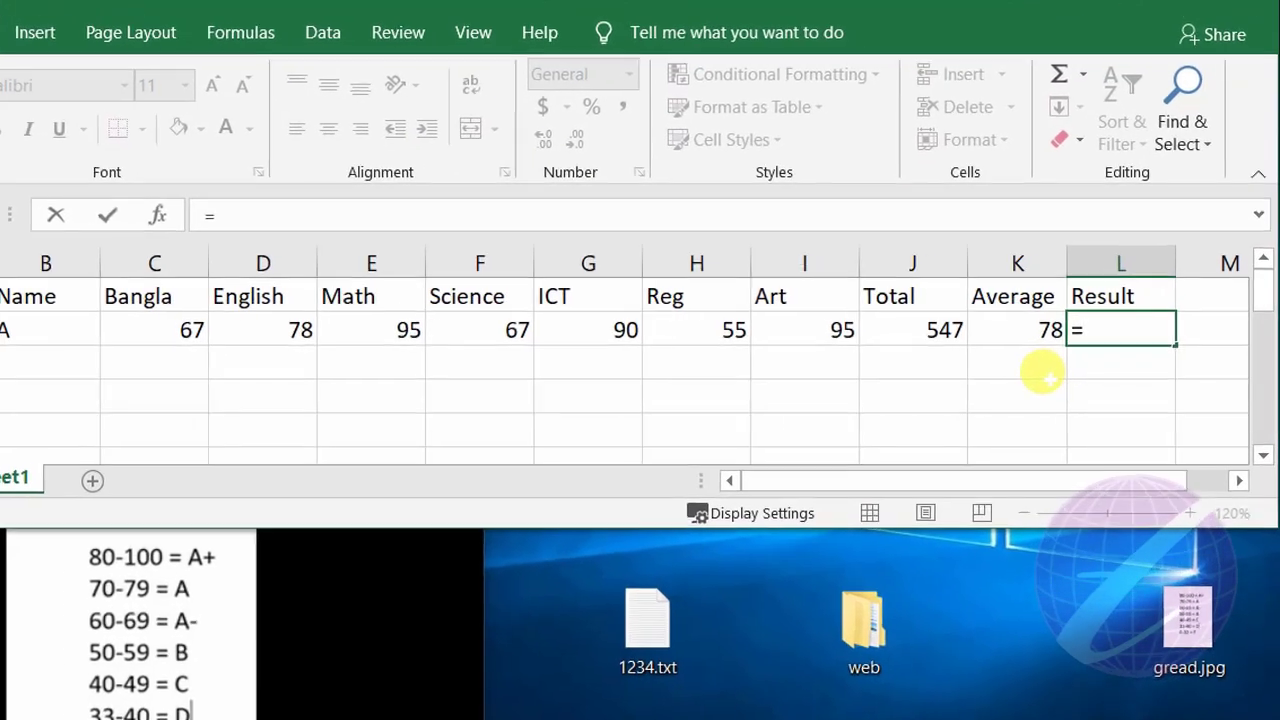
{"action": "type", "text": "if"}
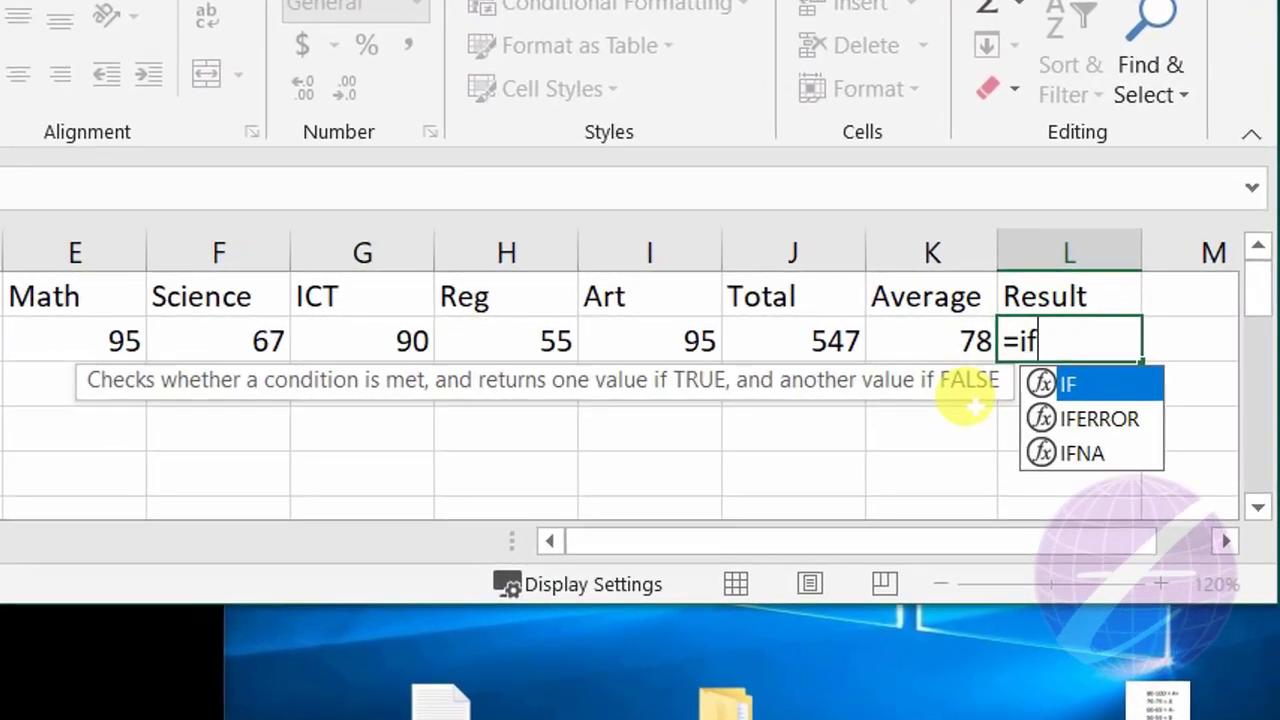
{"action": "type", "text": "("}
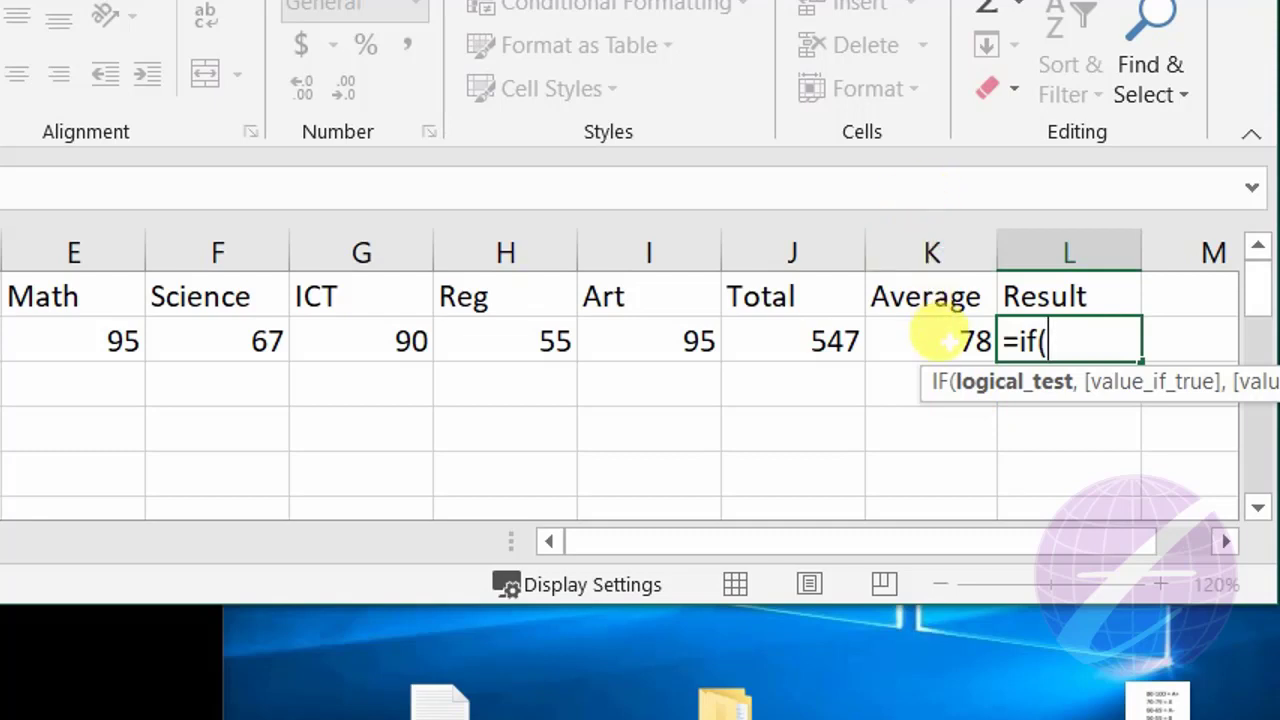
{"action": "type", "text": "k"}
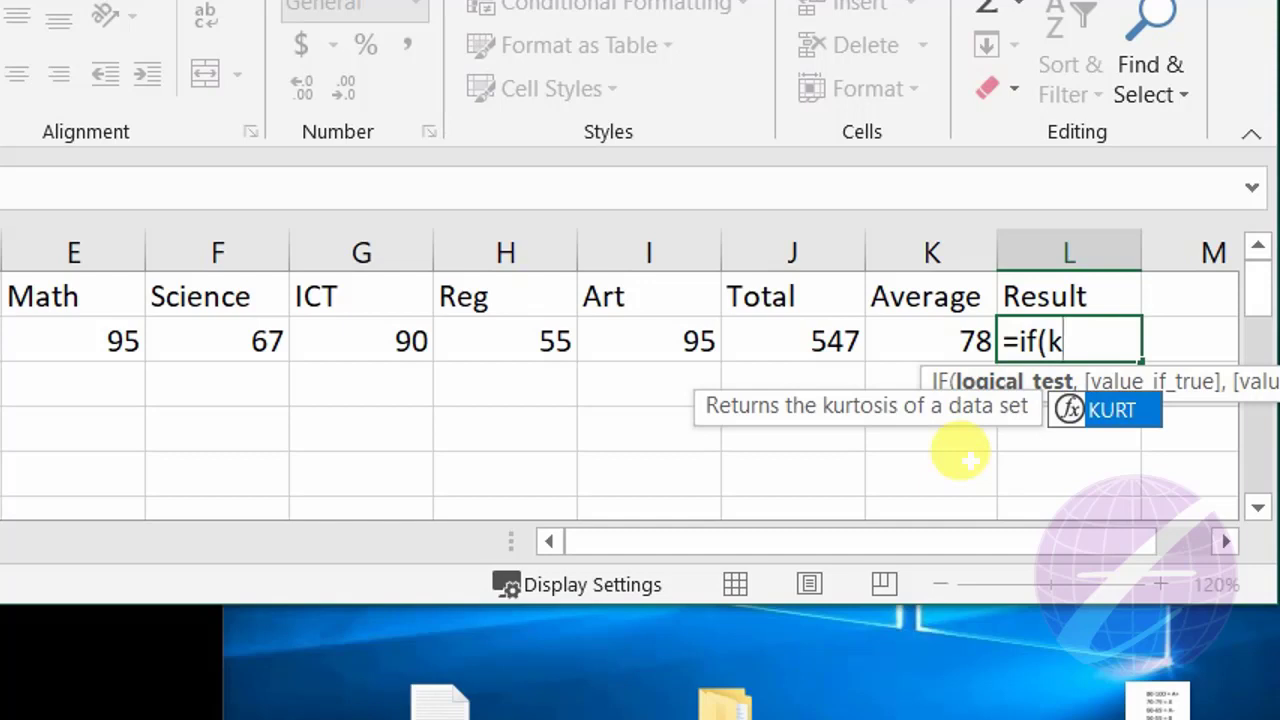
{"action": "type", "text": "2"}
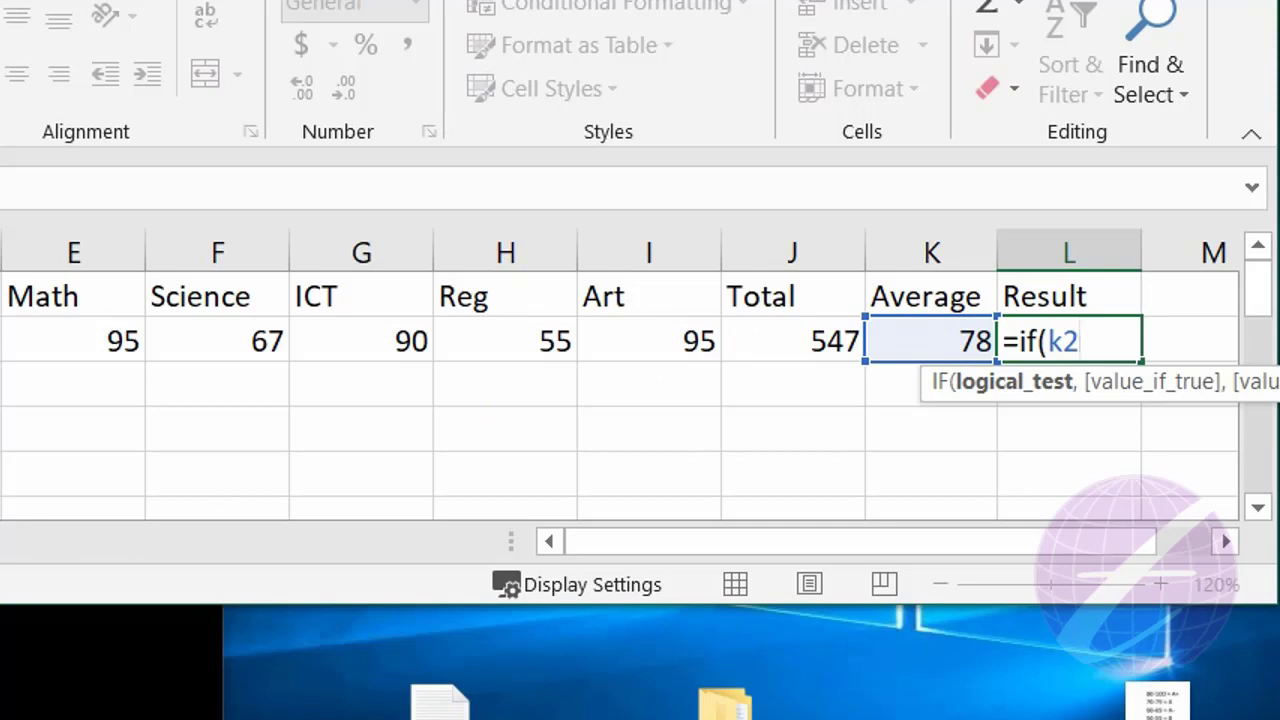
{"action": "type", "text": ">"}
{"action": "type", "text": "80"}
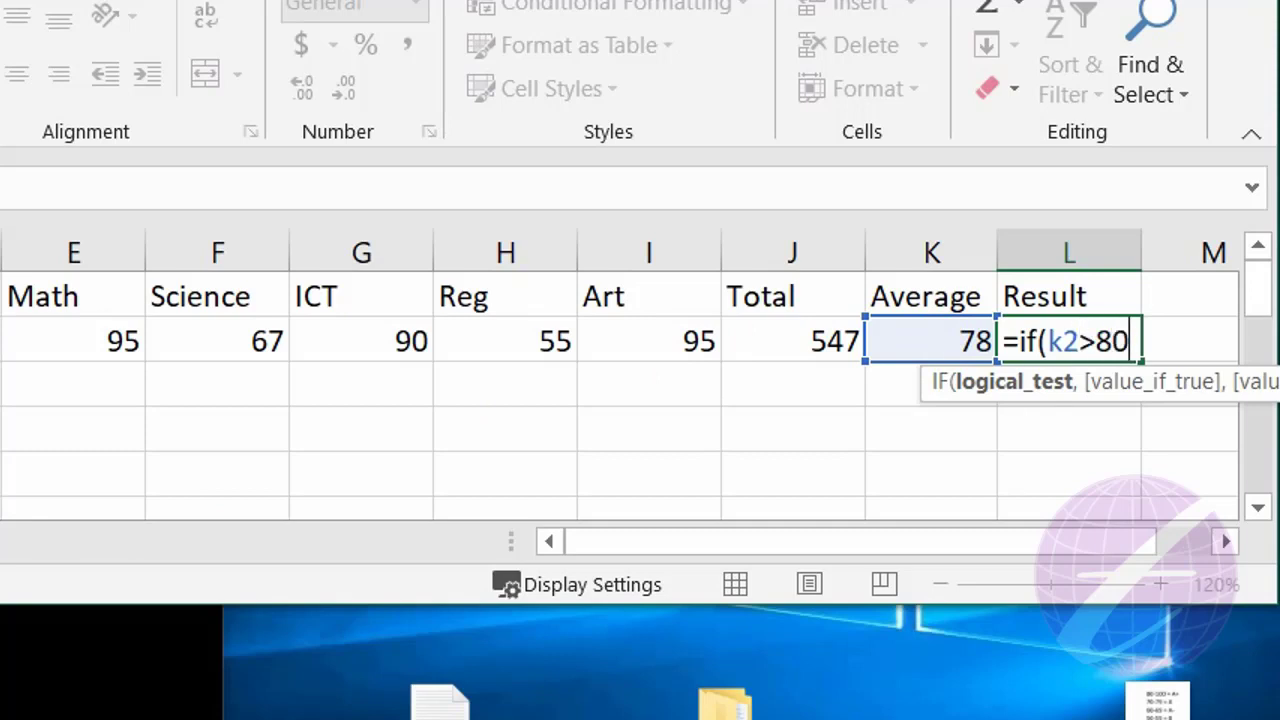
{"action": "type", "text": ","}
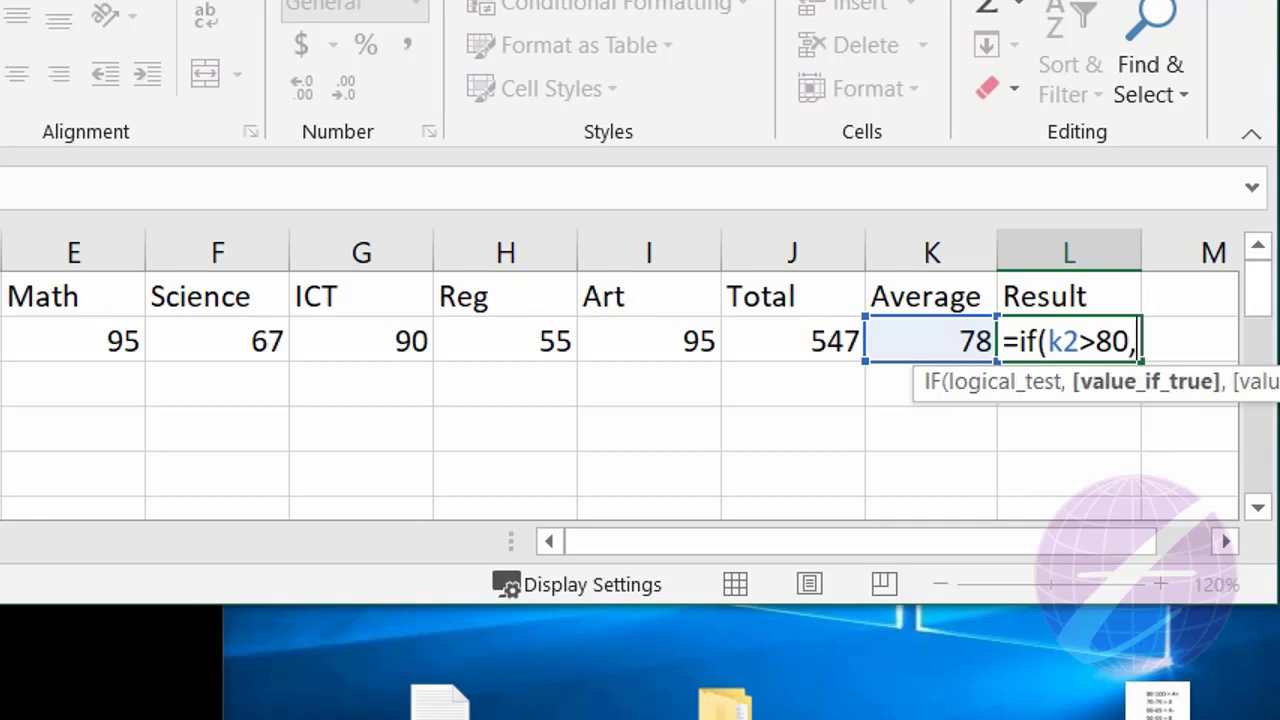
{"action": "type", "text": "\""}
{"action": "type", "text": "A"}
{"action": "type", "text": "+"}
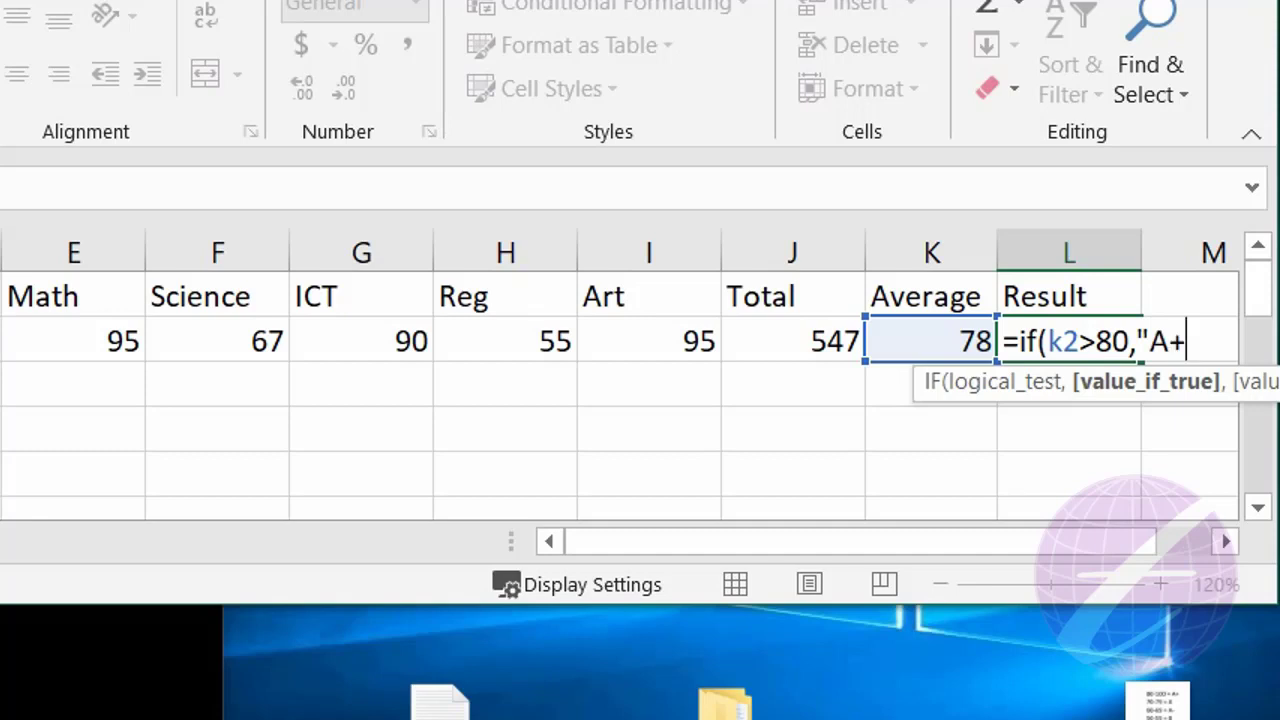
{"action": "type", "text": "\""}
{"action": "type", "text": ","}
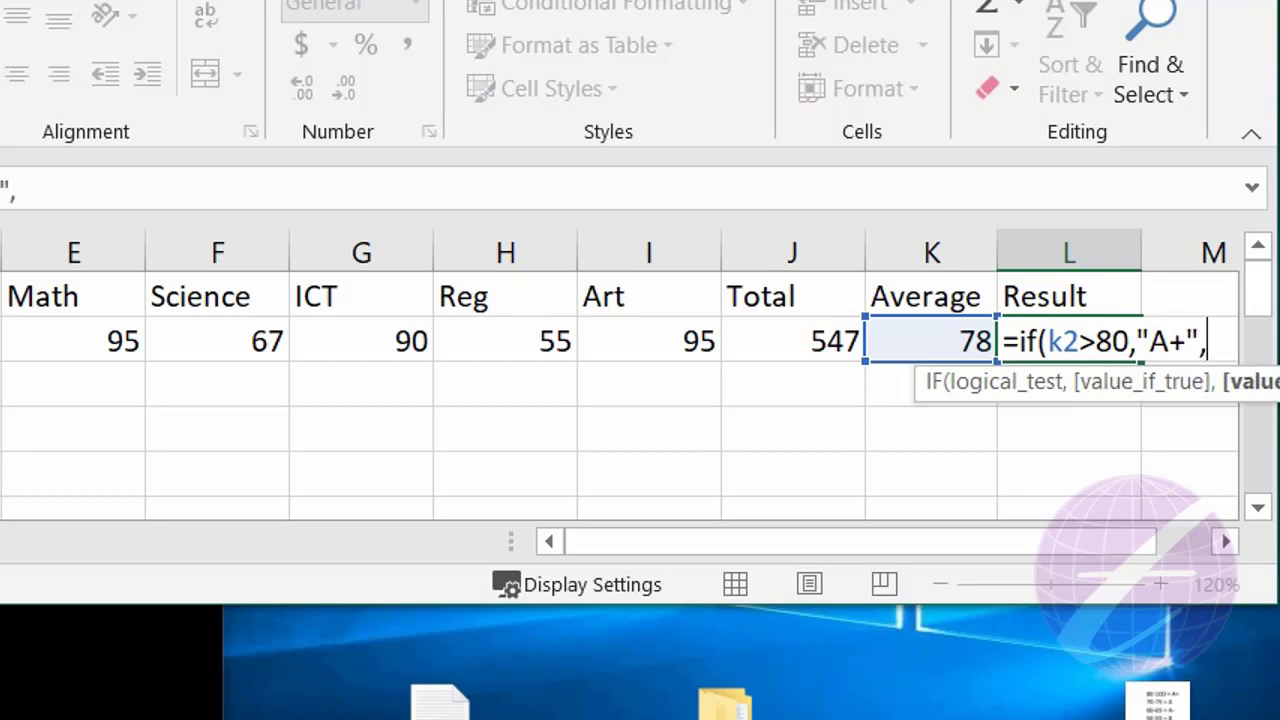
{"action": "type", "text": "\"A"}
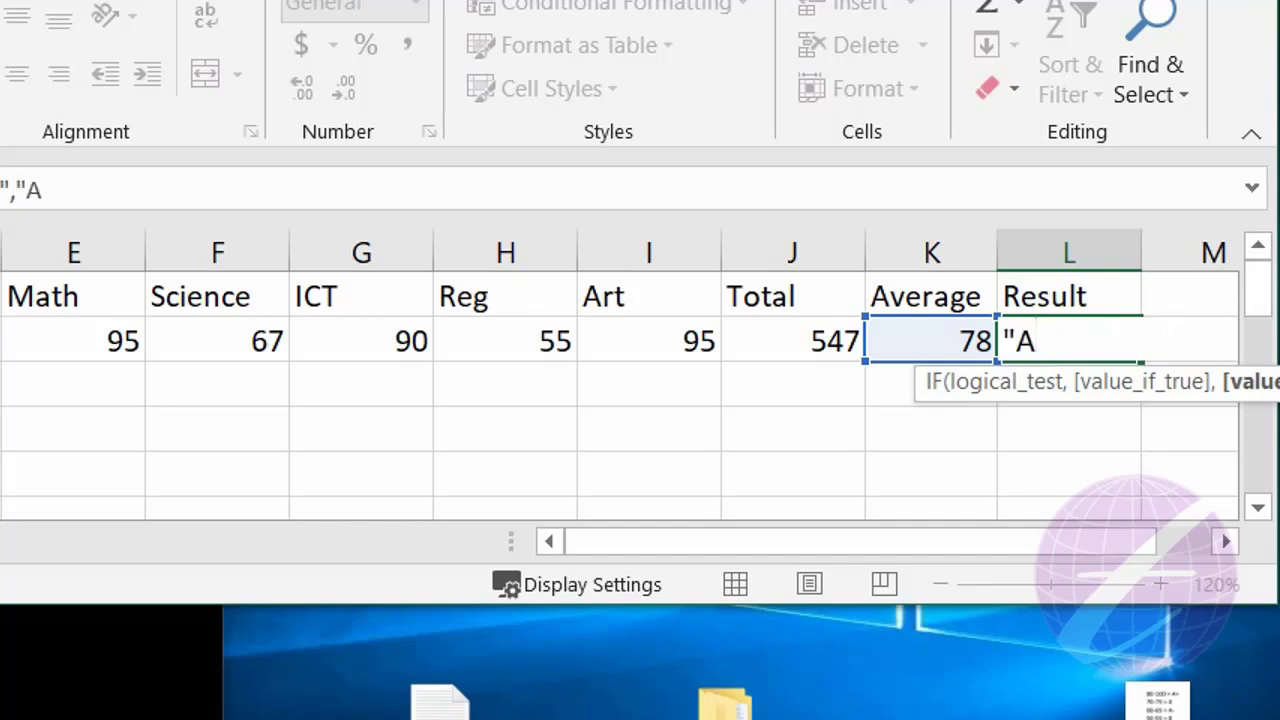
{"action": "type", "text": "\")"}
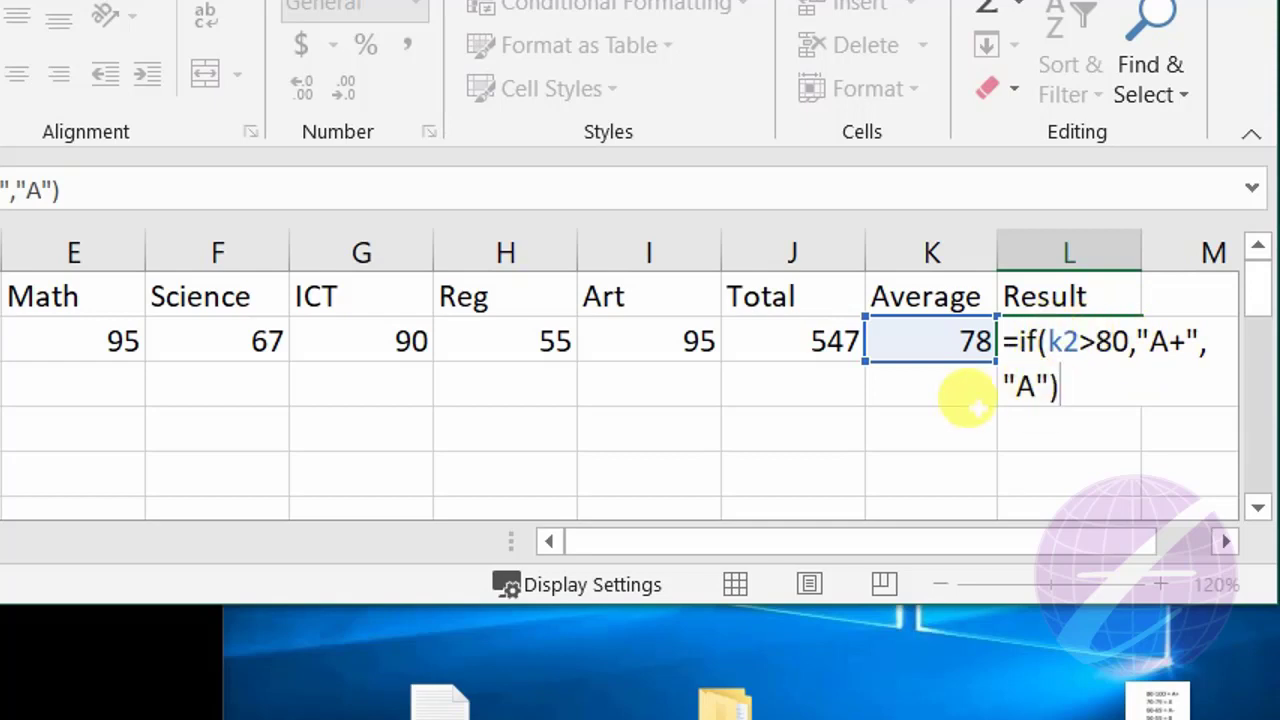
{"action": "key", "text": "Return"}
Test the grade formula with averages 86 (showing A+) and 66 (showing A) in K2.
{"action": "left_click", "coordinate": [1040, 342]}
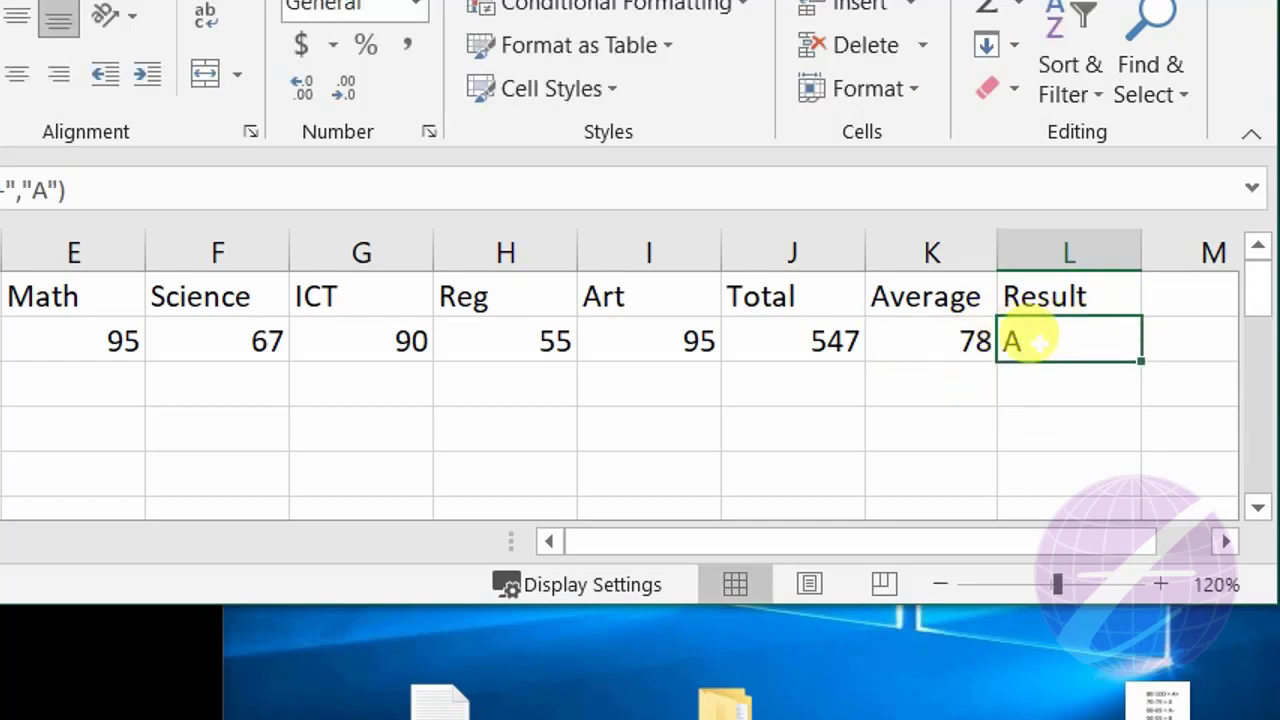
{"action": "left_click", "coordinate": [930, 345]}
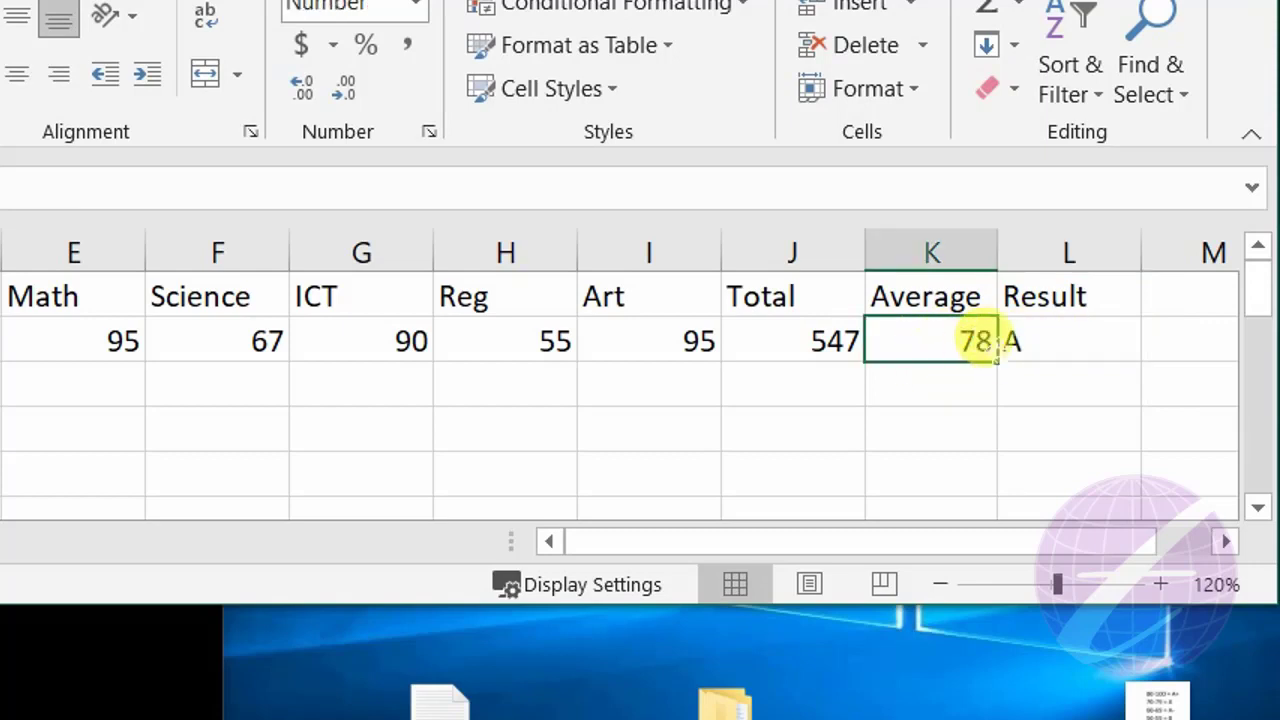
{"action": "left_click", "coordinate": [1000, 345]}
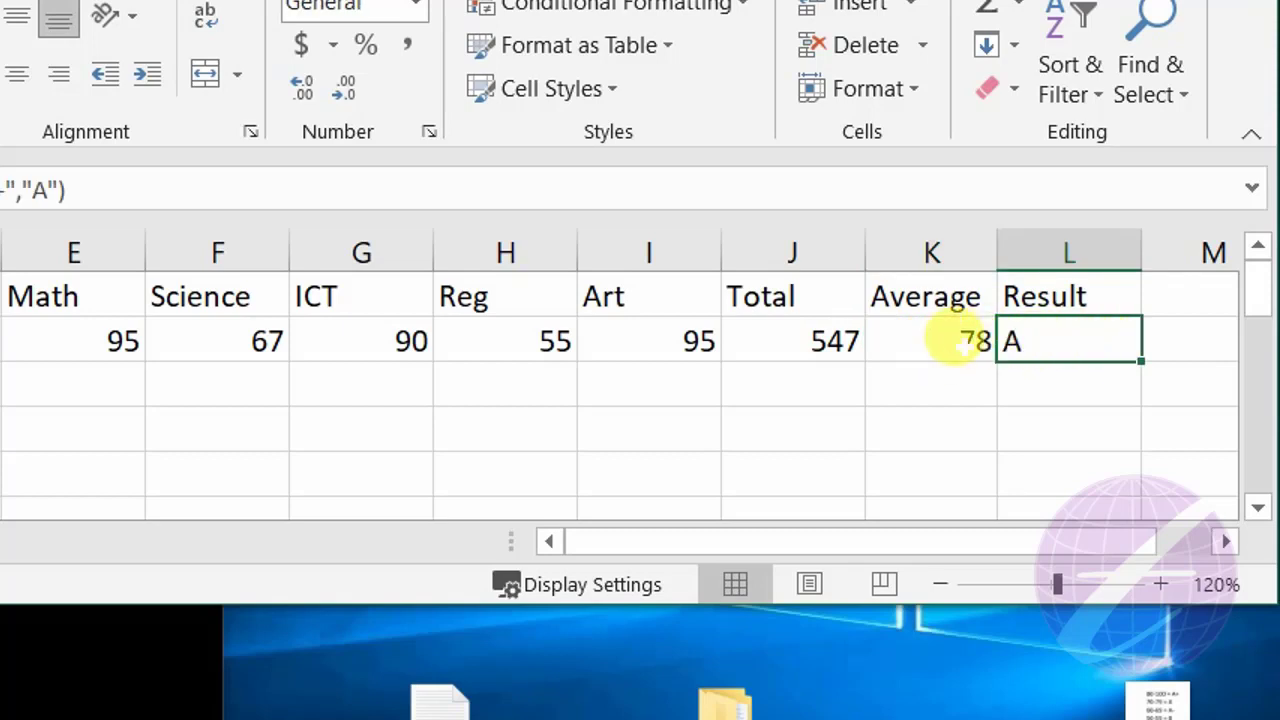
{"action": "left_click", "coordinate": [955, 340]}
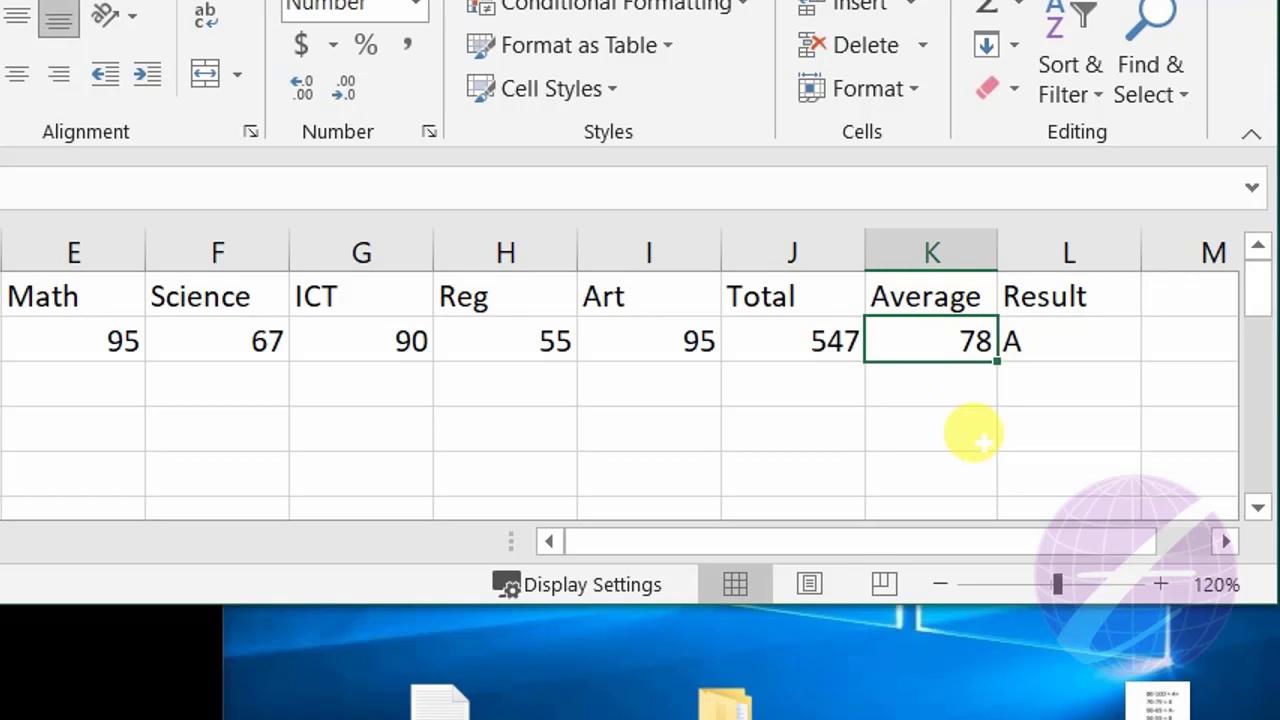
{"action": "type", "text": "86"}
{"action": "key", "text": "Return"}
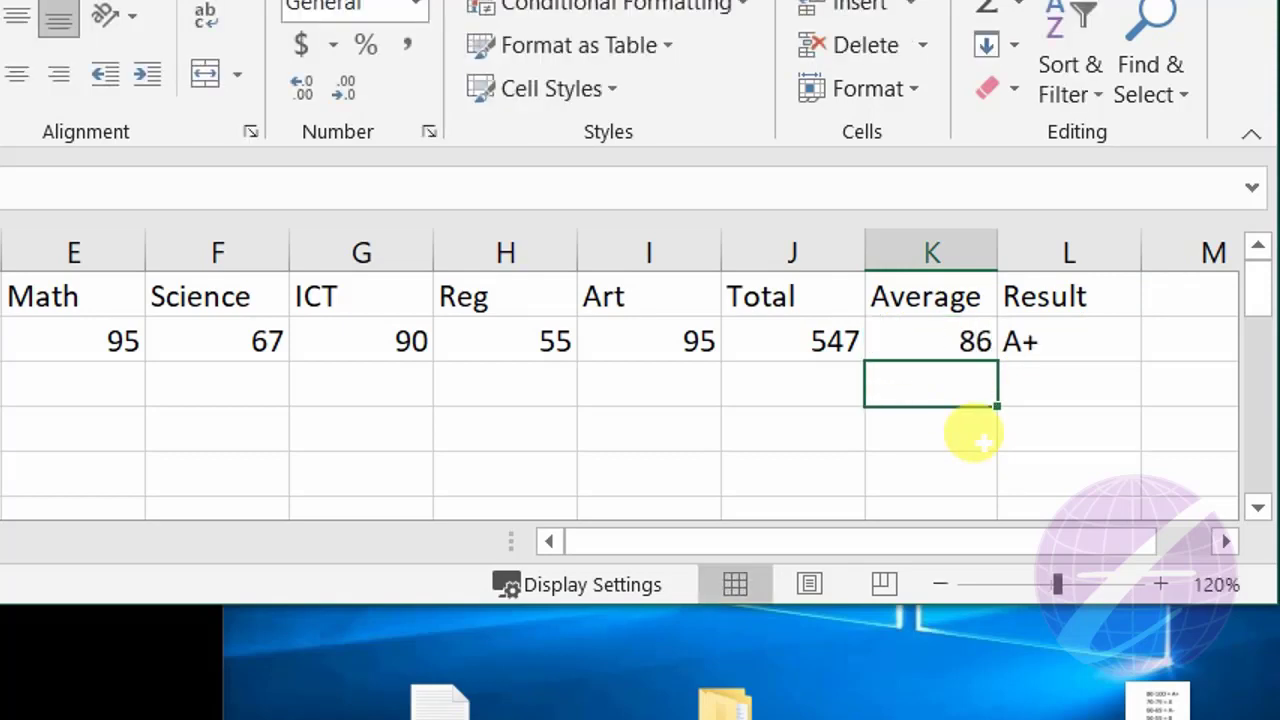
{"action": "left_click", "coordinate": [1035, 340]}
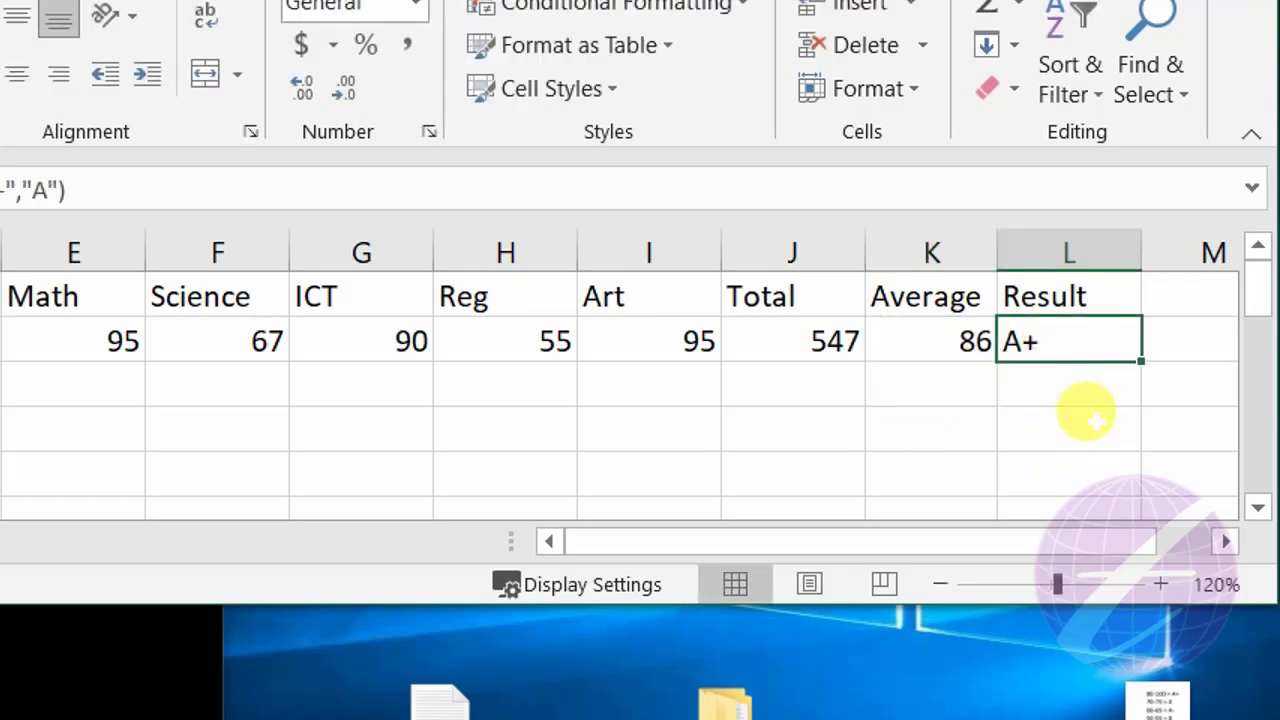
{"action": "key", "text": "Left"}
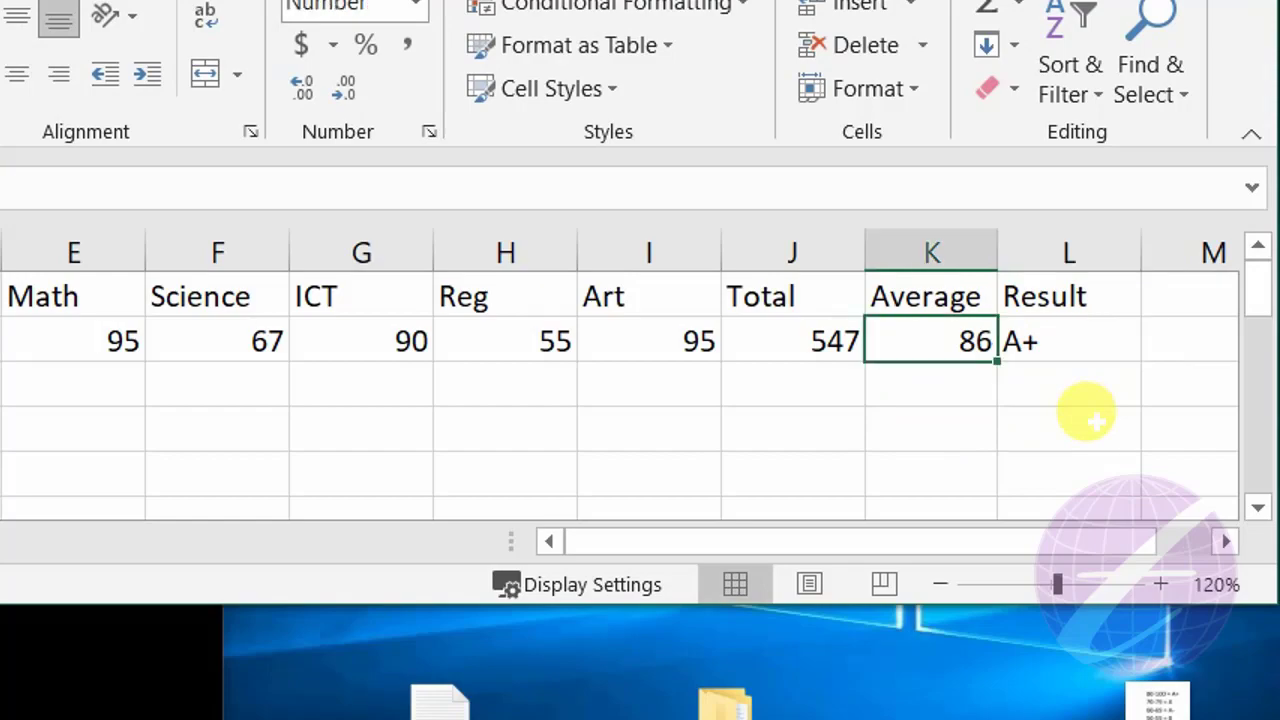
{"action": "type", "text": "66"}
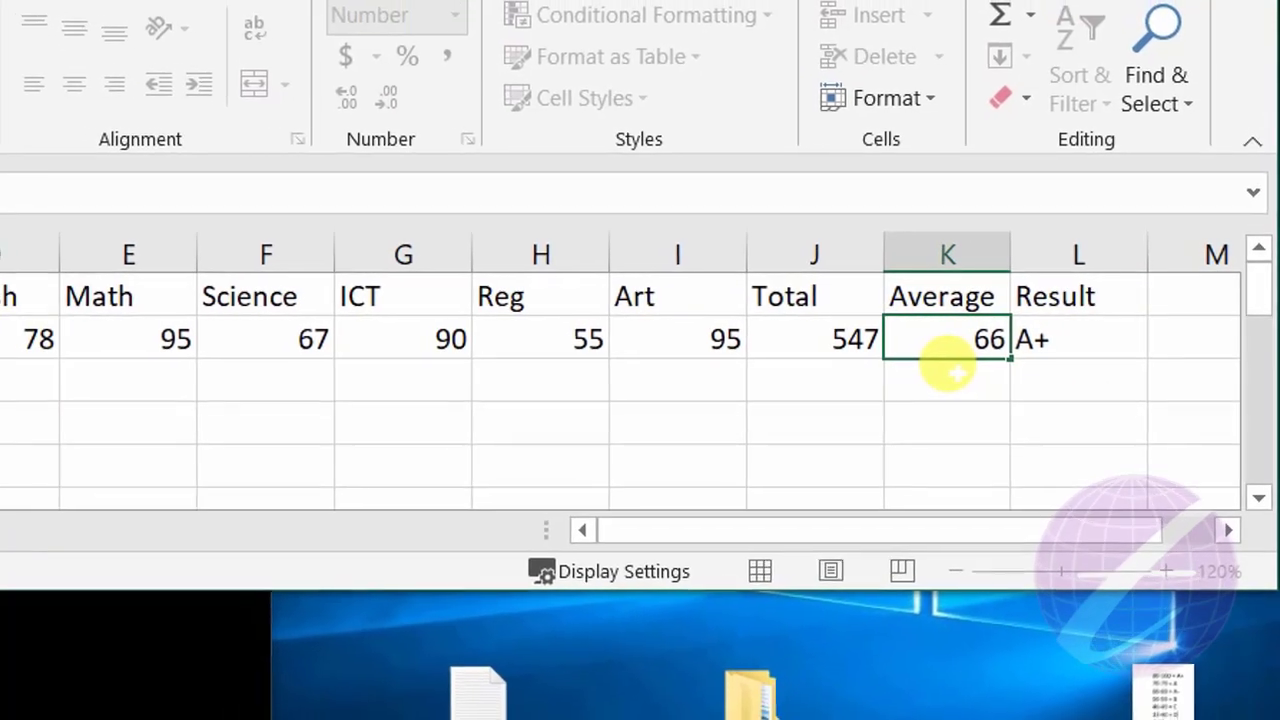
{"action": "key", "text": "Return"}
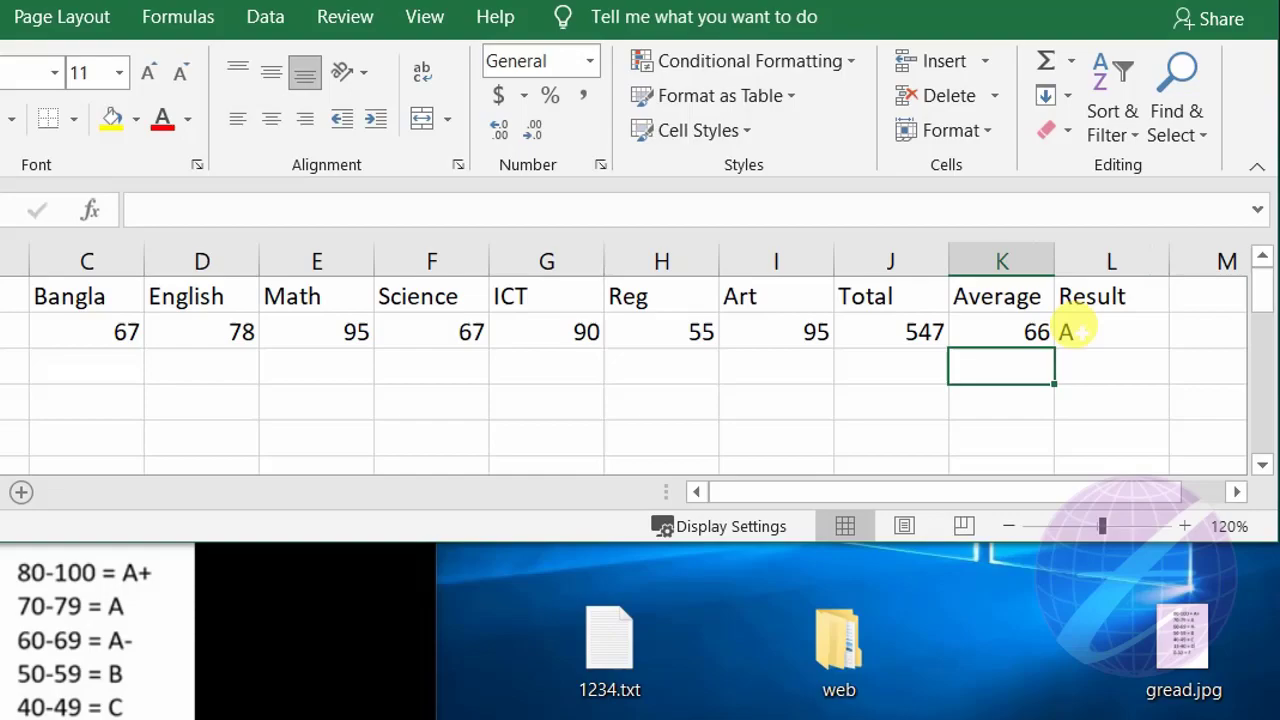
{"action": "left_click", "coordinate": [1074, 332]}
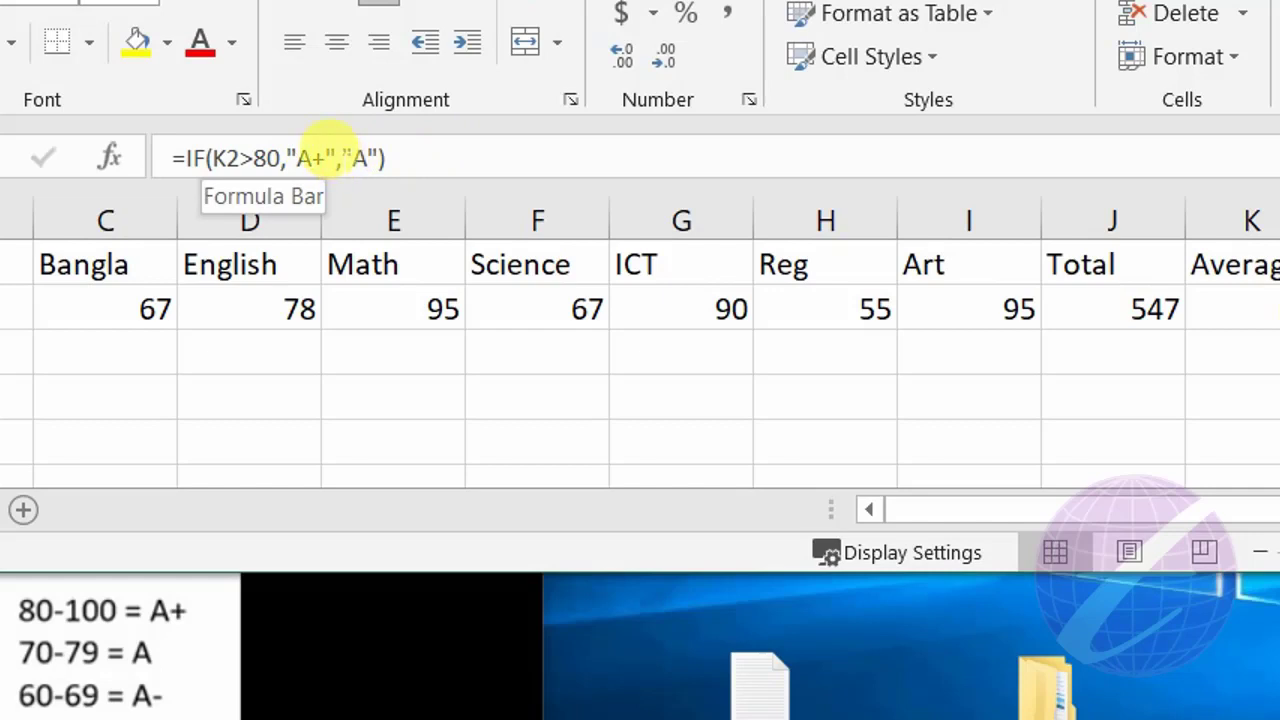
Replace L2's "A" fallback with nested IFs: above 70 gives A, above 60 gives A-.
{"action": "double_click", "coordinate": [360, 158]}
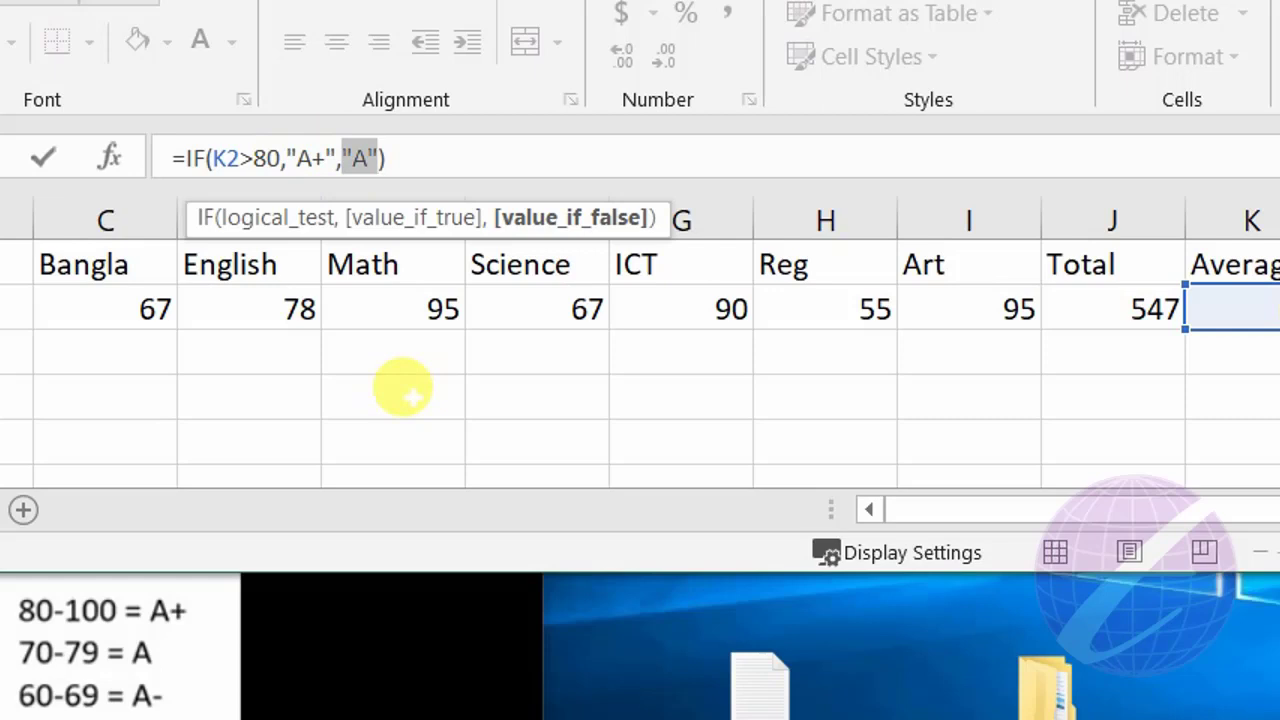
{"action": "key", "text": "BackSpace"}
{"action": "type", "text": "if"}
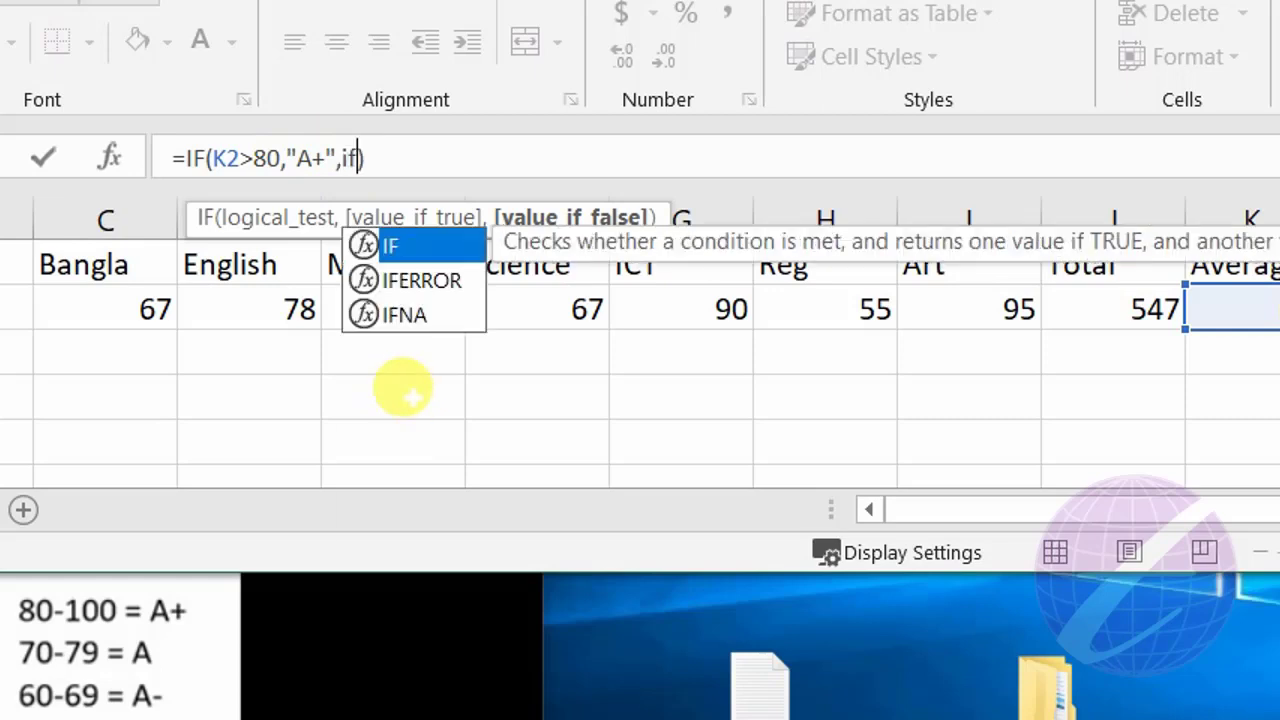
{"action": "type", "text": "("}
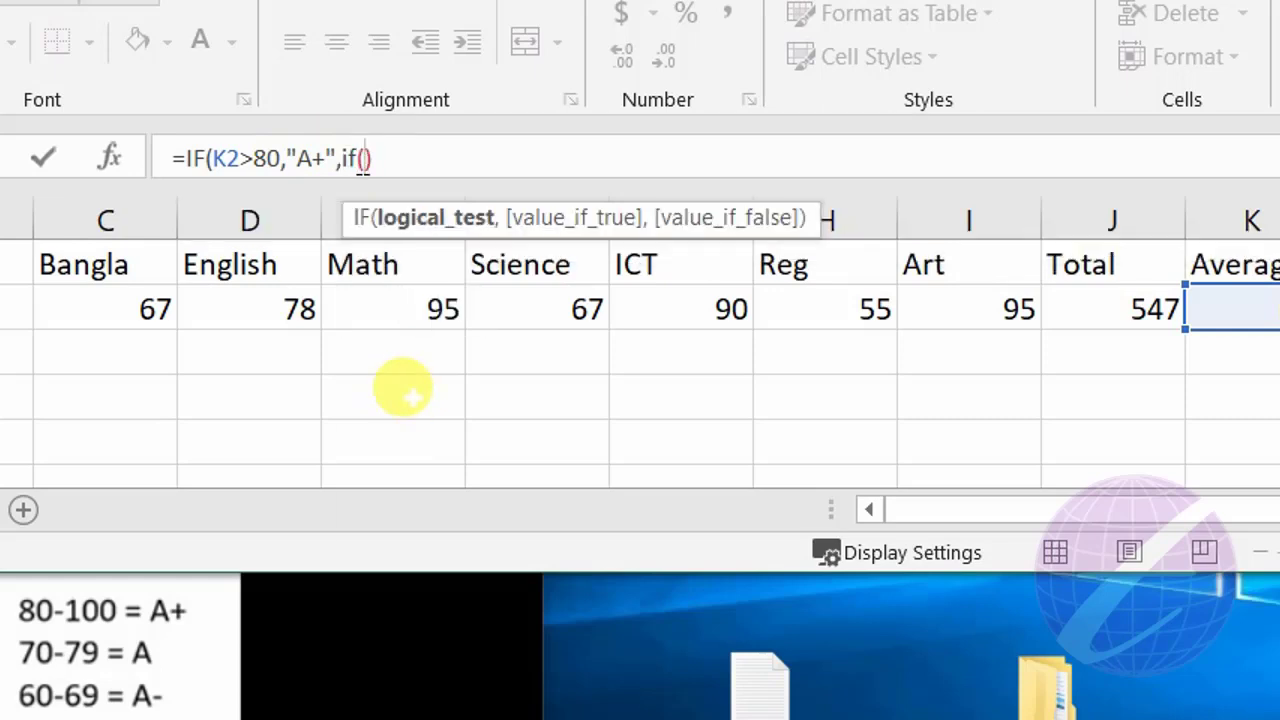
{"action": "type", "text": "k2"}
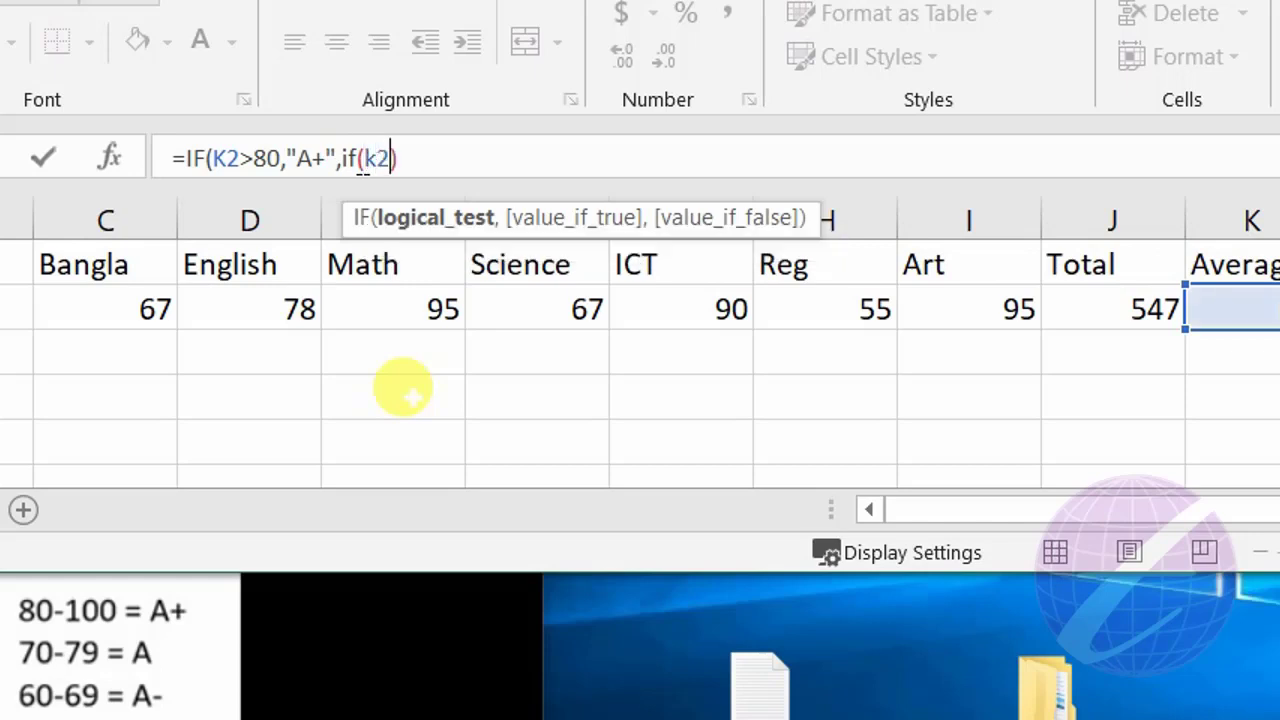
{"action": "type", "text": ">"}
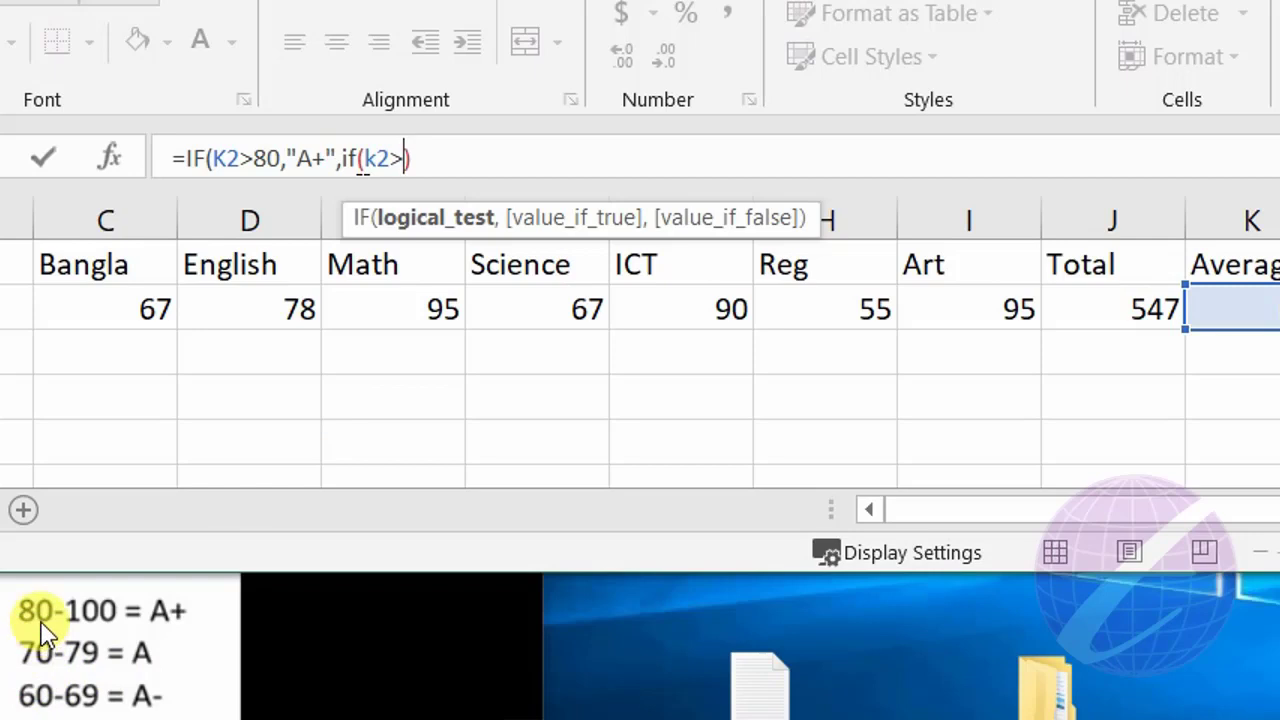
{"action": "type", "text": "7"}
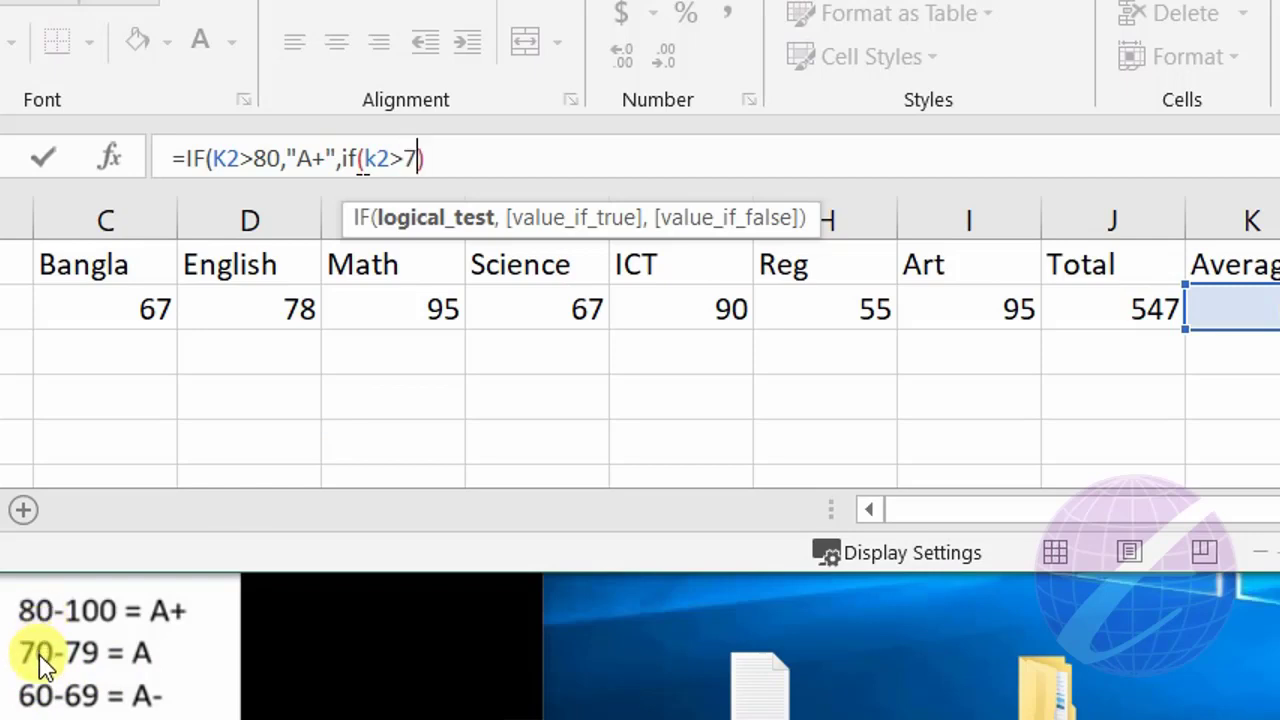
{"action": "type", "text": "0,"}
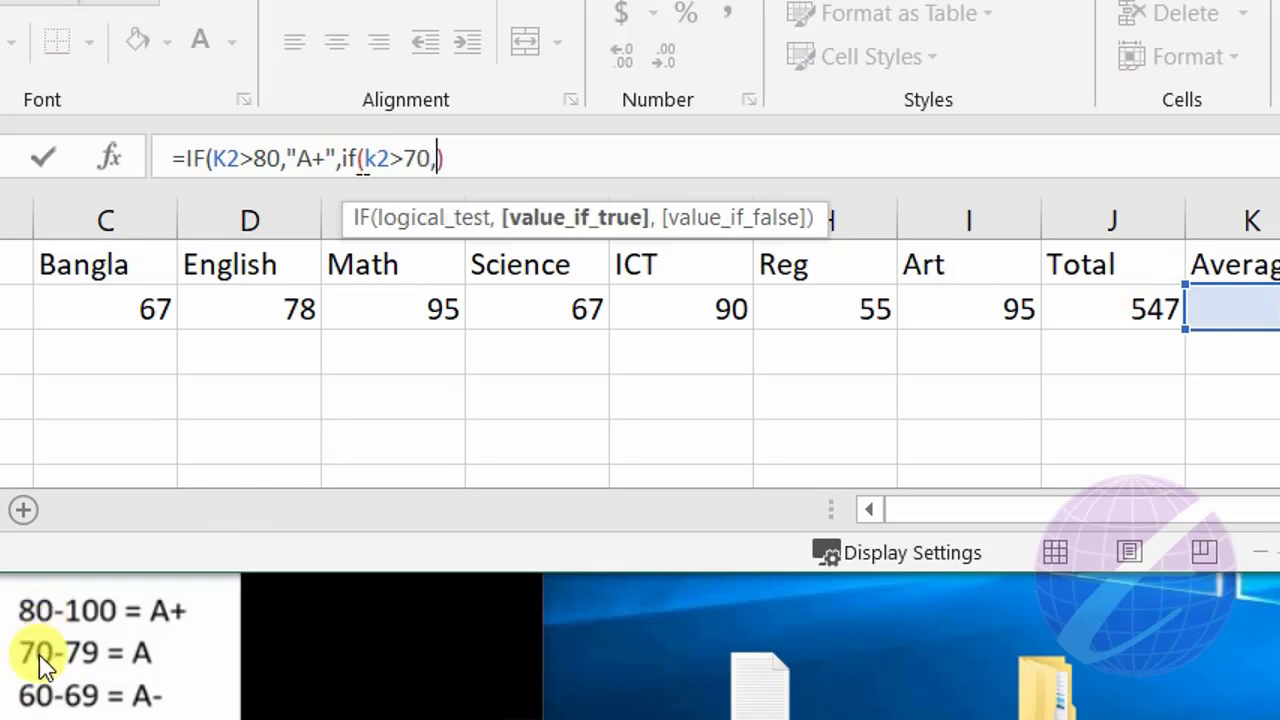
{"action": "type", "text": "\""}
{"action": "type", "text": "A\""}
{"action": "type", "text": ","}
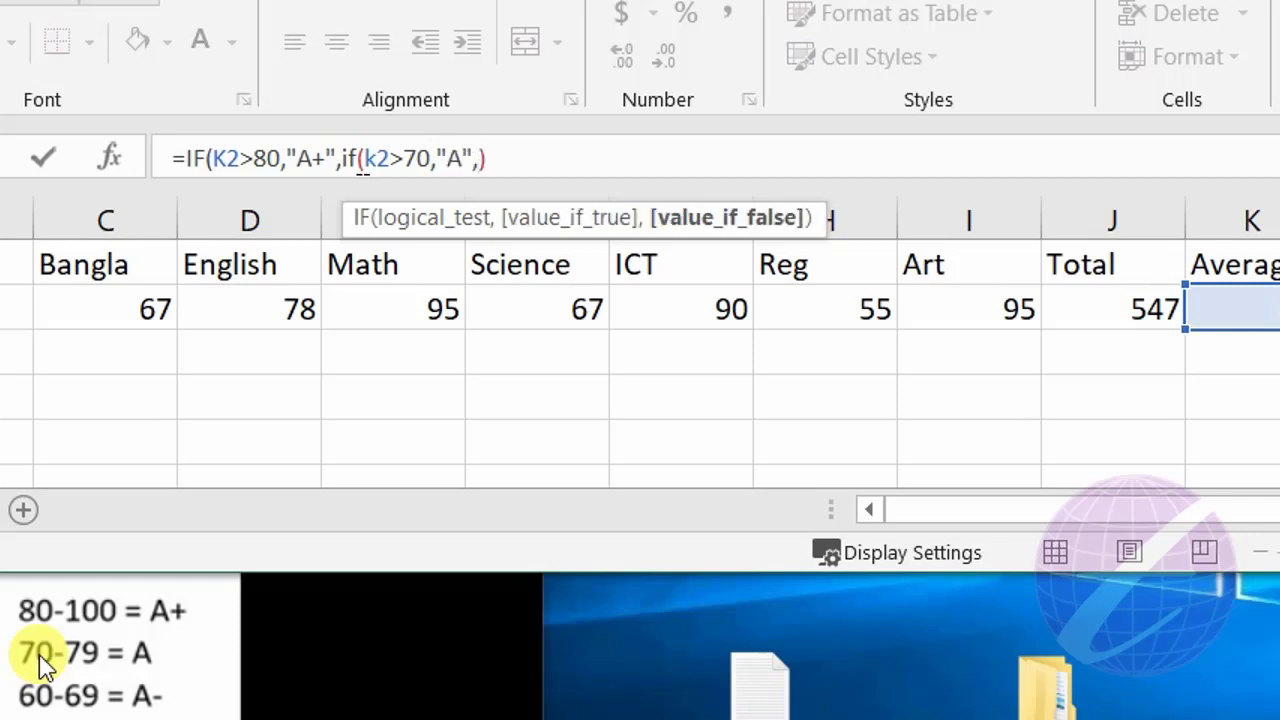
{"action": "type", "text": "if("}
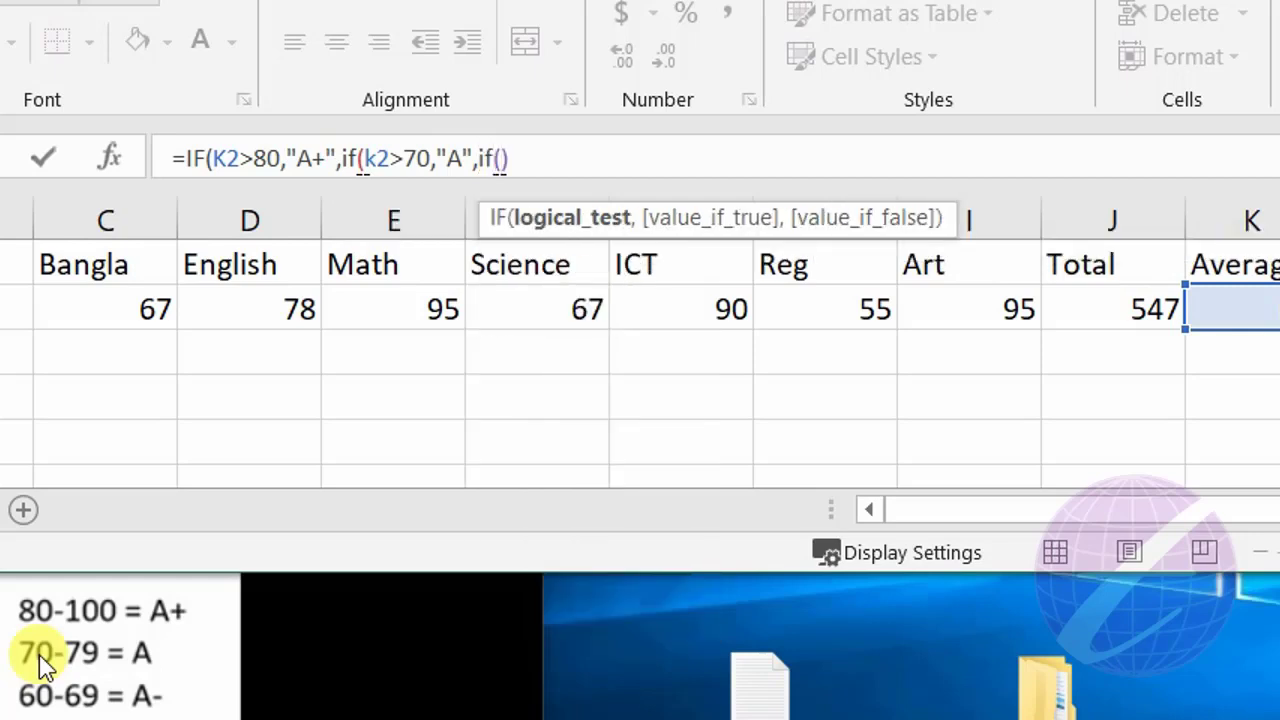
{"action": "type", "text": "k2>"}
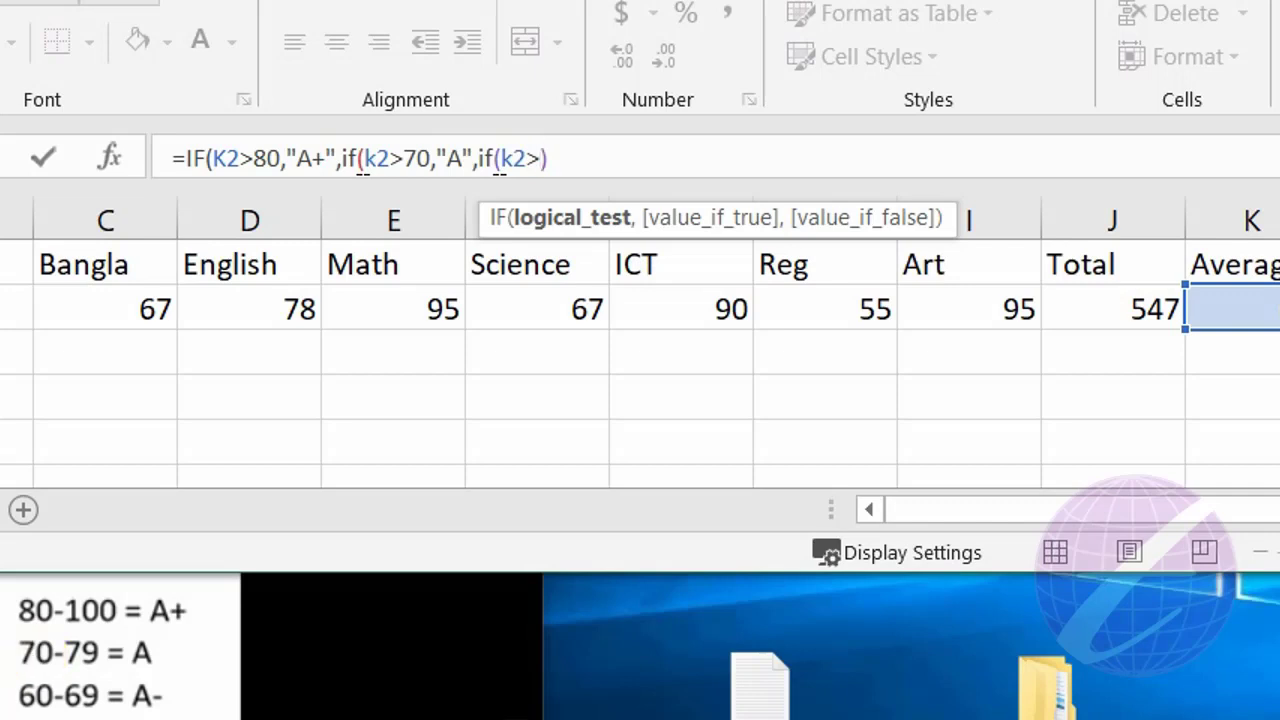
{"action": "type", "text": "6"}
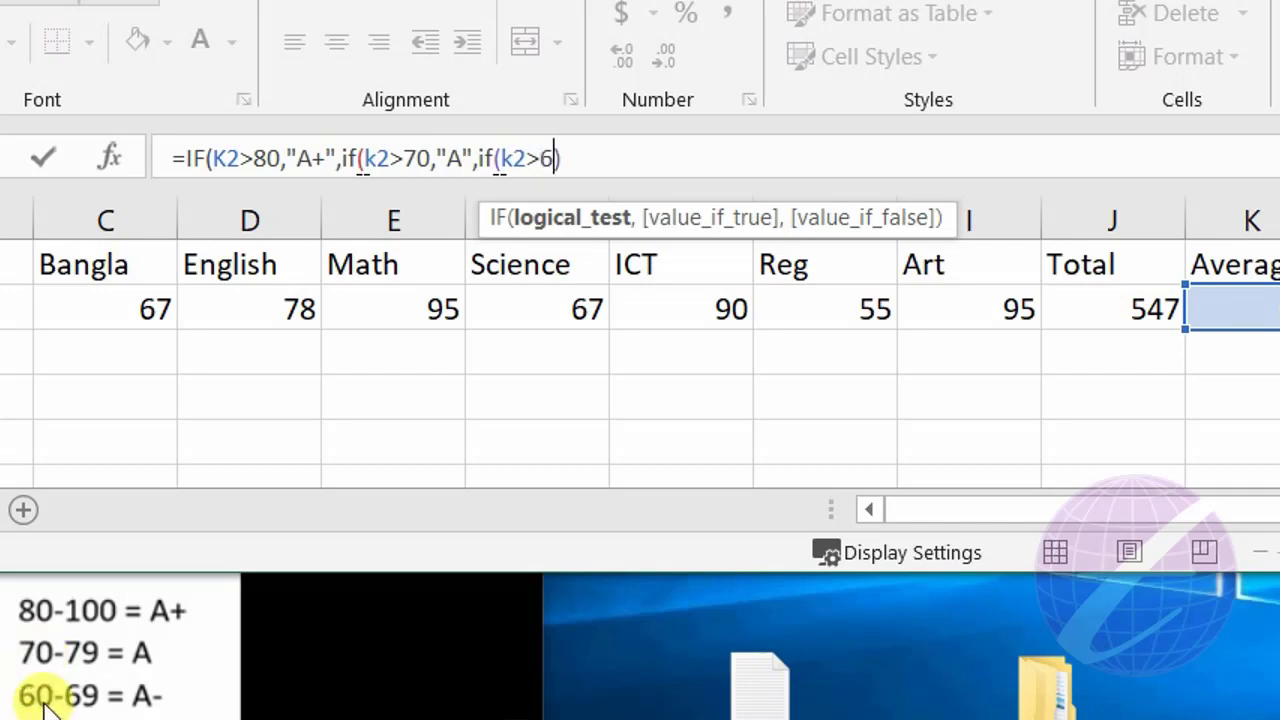
{"action": "type", "text": "0,\""}
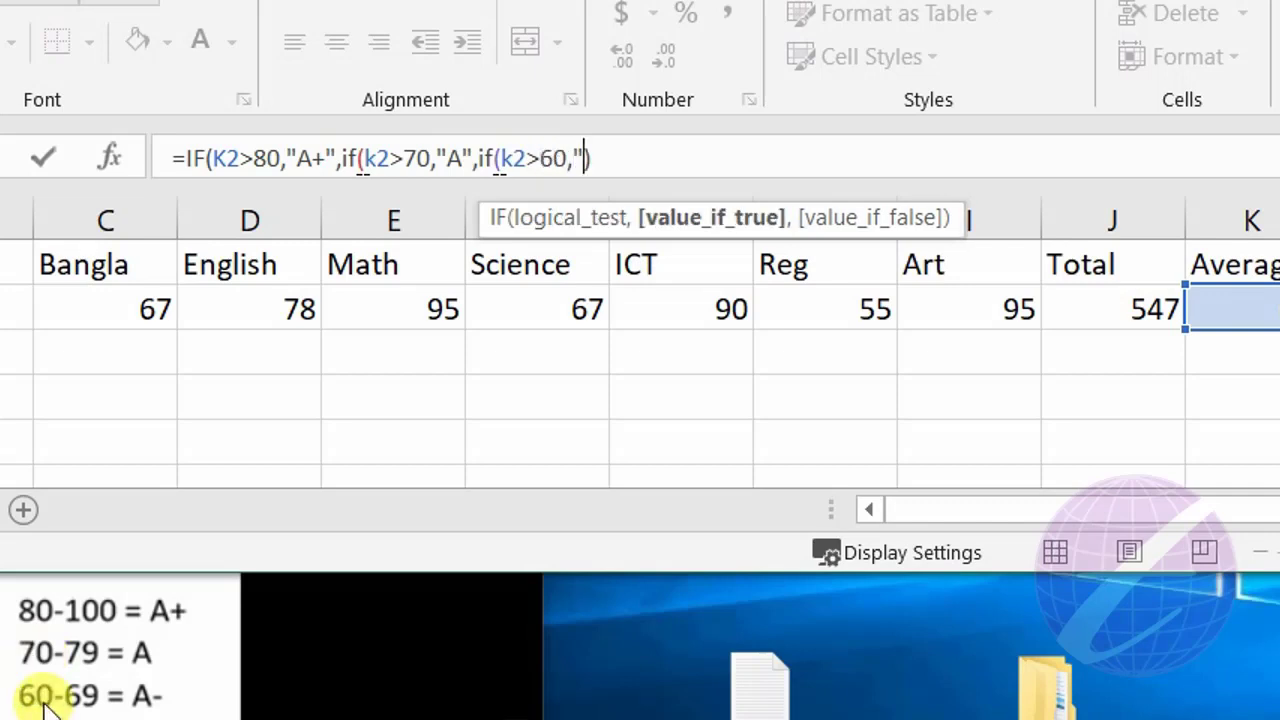
{"action": "type", "text": "A"}
{"action": "type", "text": "-\","}
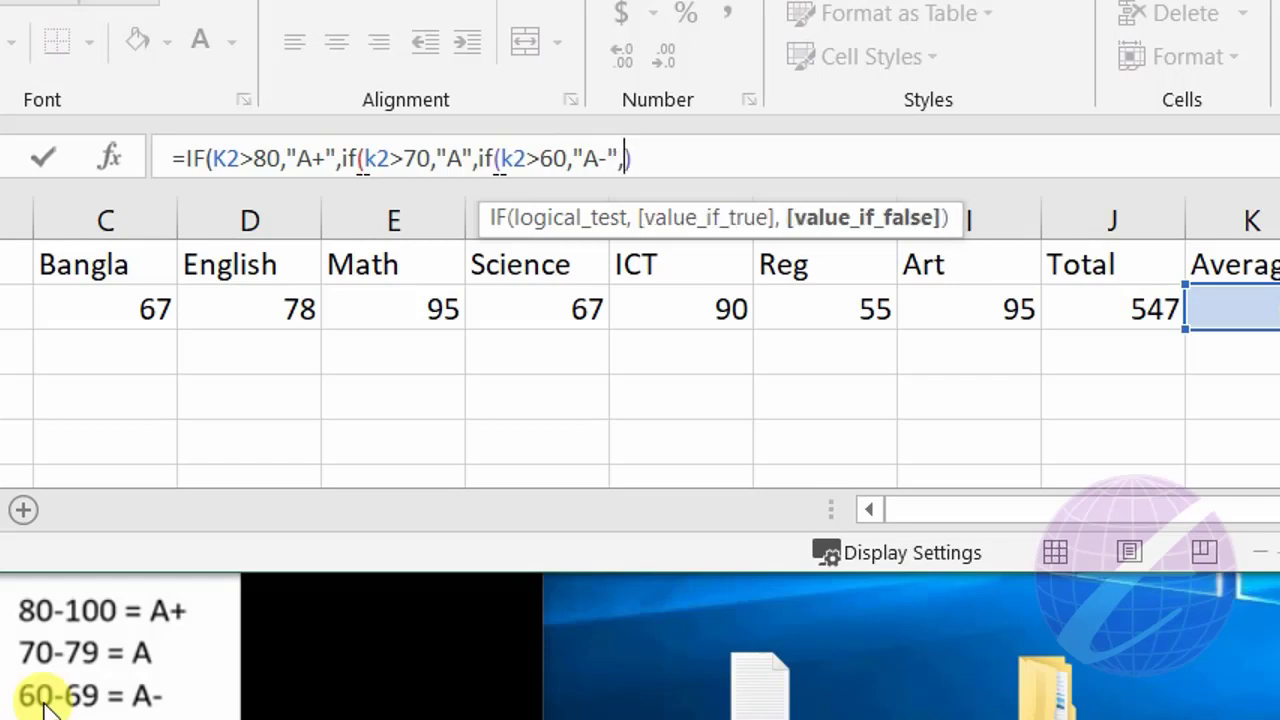
{"action": "type", "text": "if("}
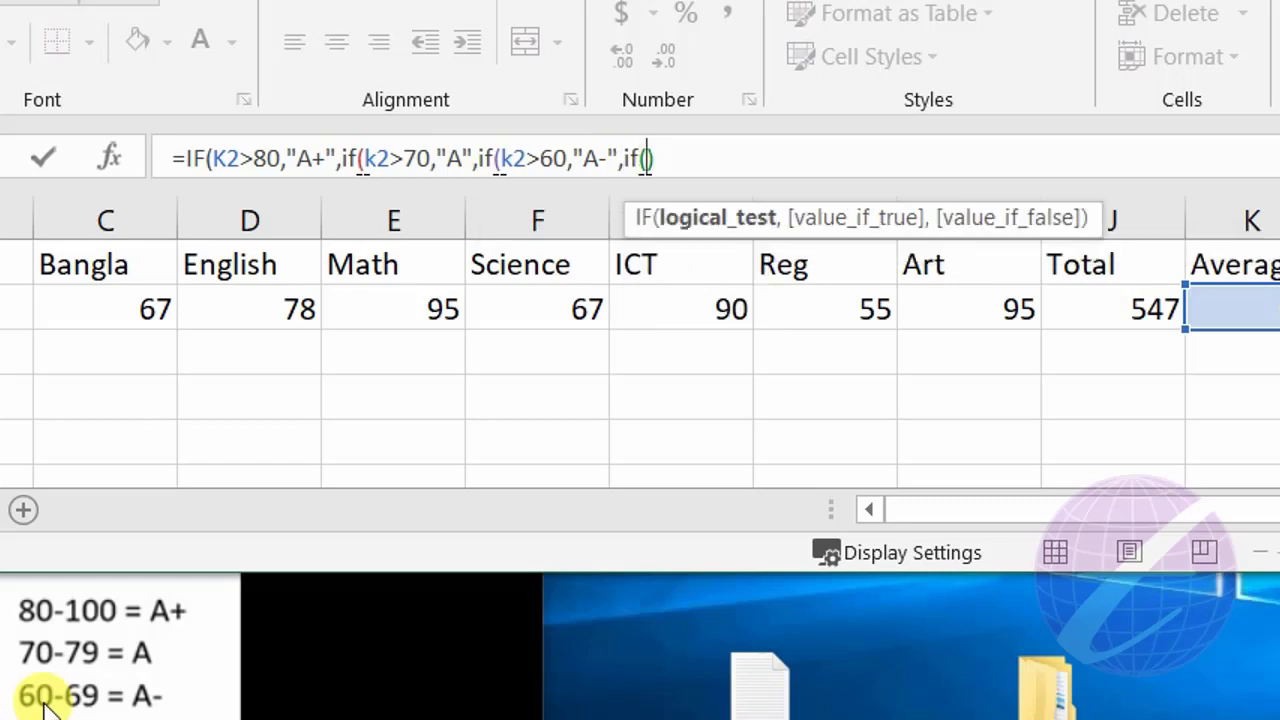
{"action": "type", "text": "50"}
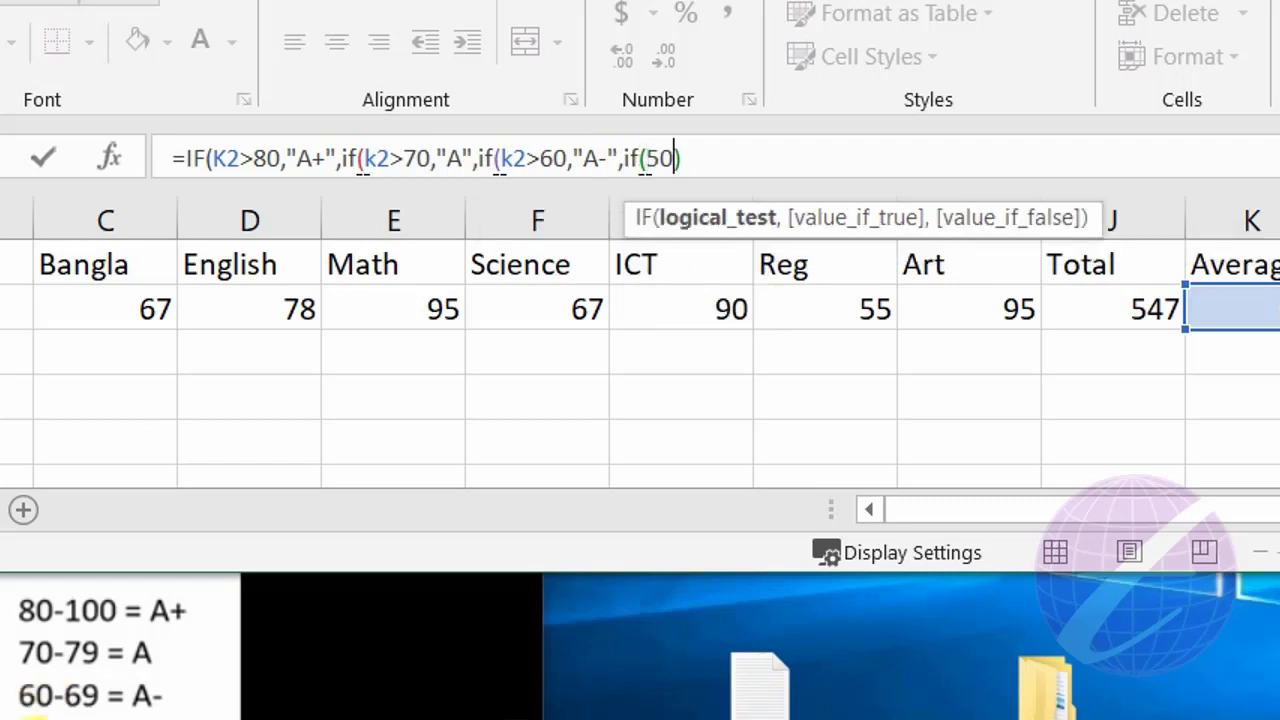
Add the remaining grades: above 50 gives B, above 40 C, above 33 D, otherwise F.
{"action": "key", "text": "BackSpace"}
{"action": "key", "text": "BackSpace"}
{"action": "type", "text": "k2>"}
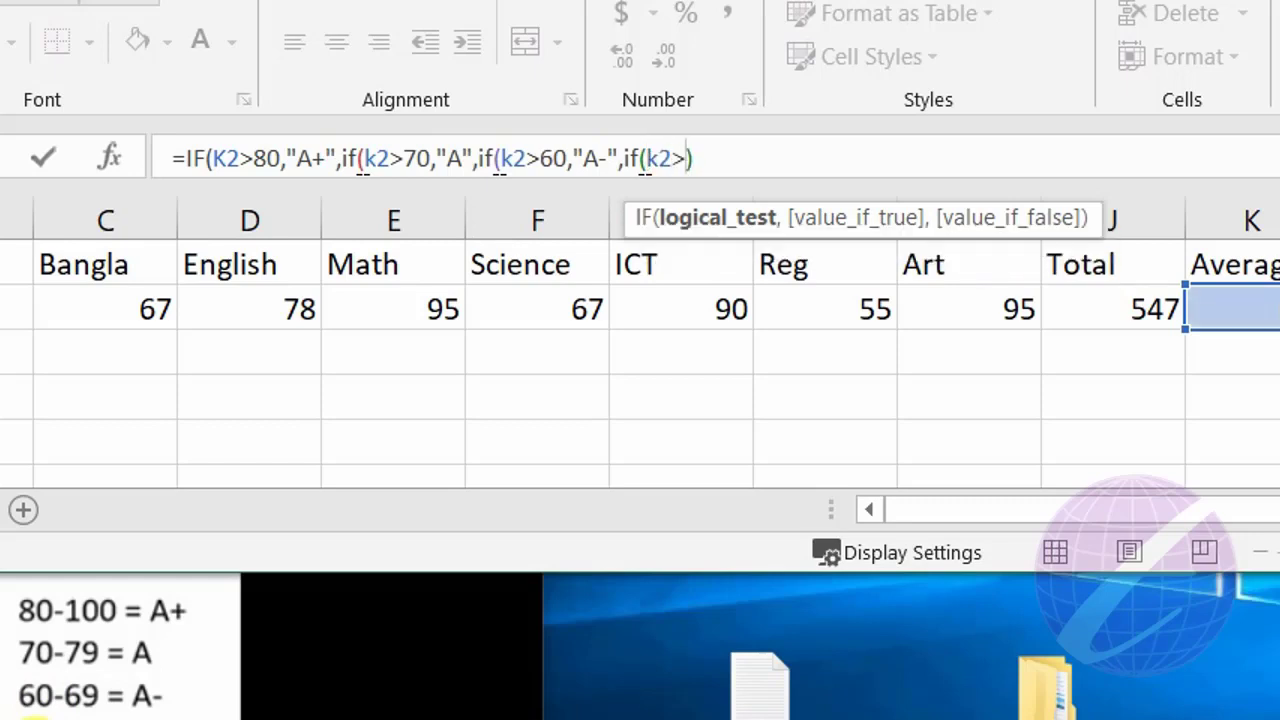
{"action": "type", "text": "50,"}
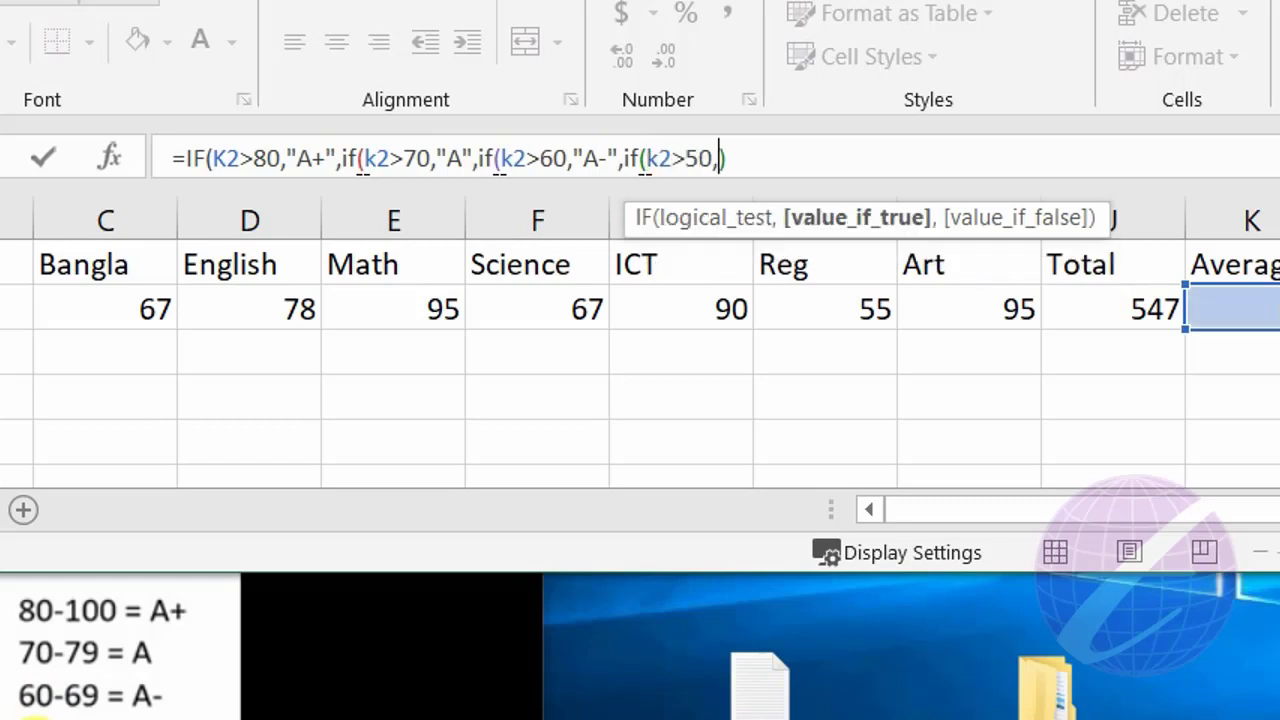
{"action": "type", "text": "\""}
{"action": "type", "text": "B\""}
{"action": "type", "text": ",if"}
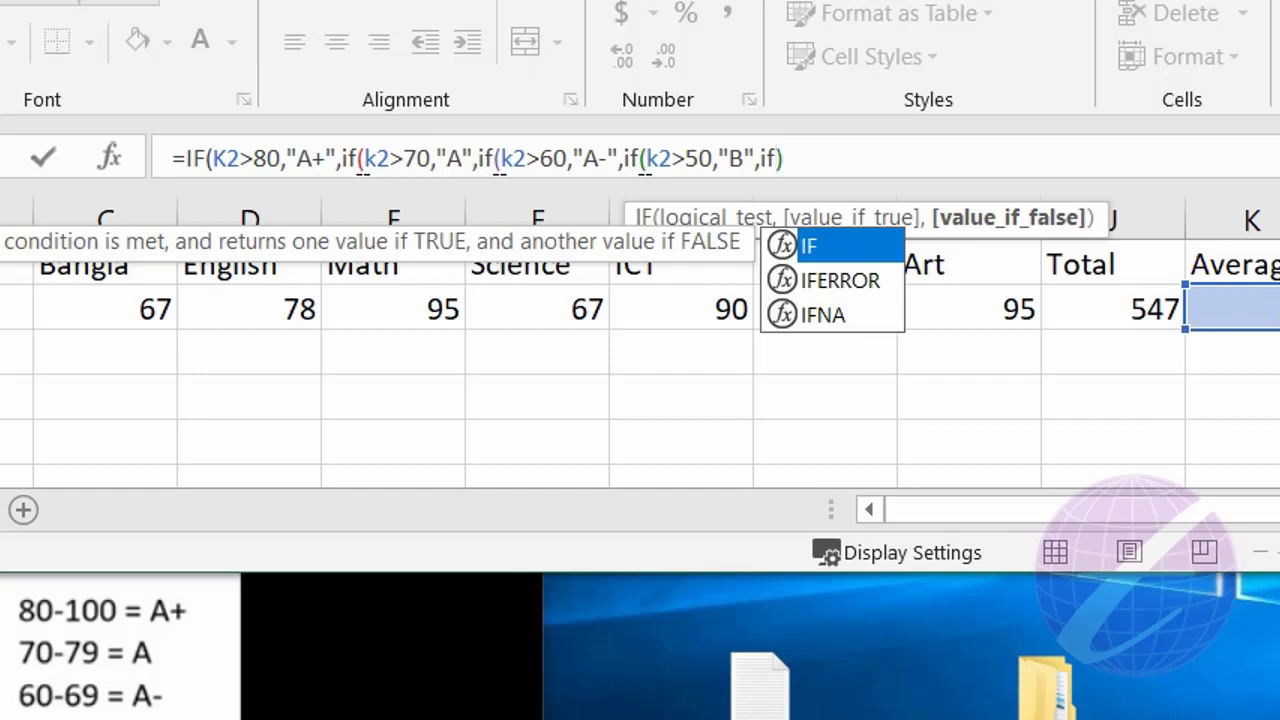
{"action": "type", "text": "("}
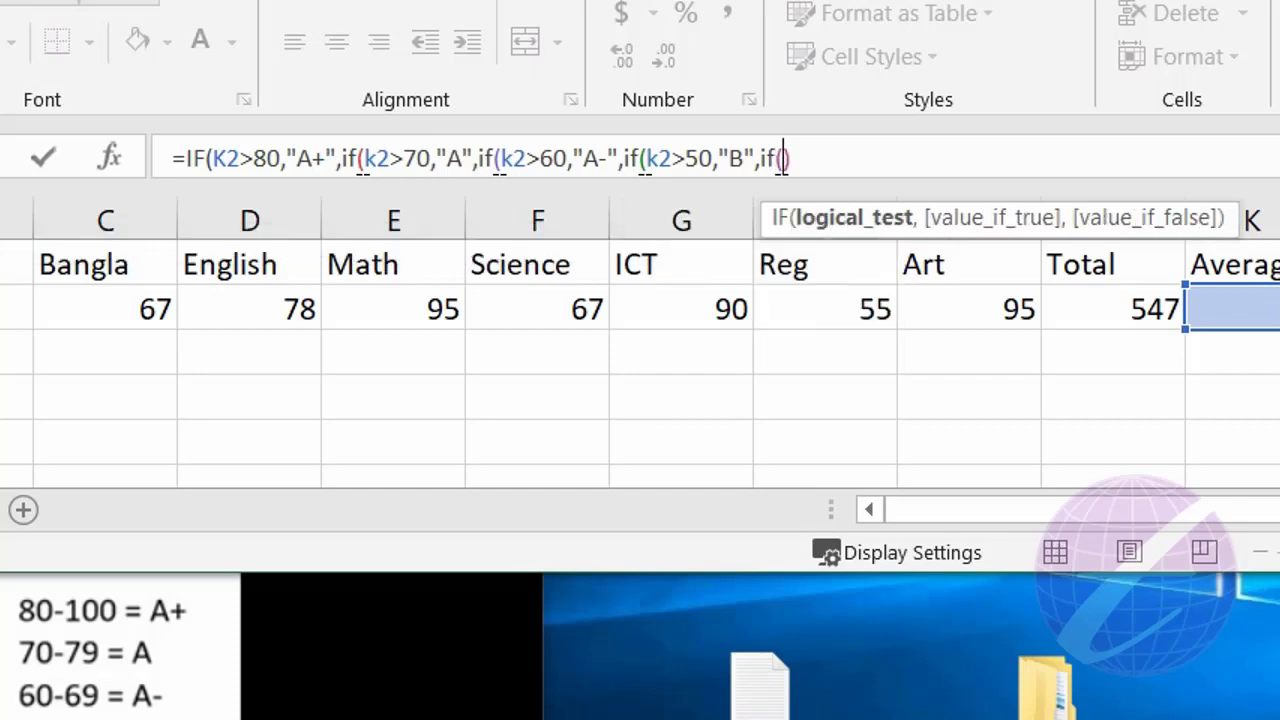
{"action": "type", "text": "k2>"}
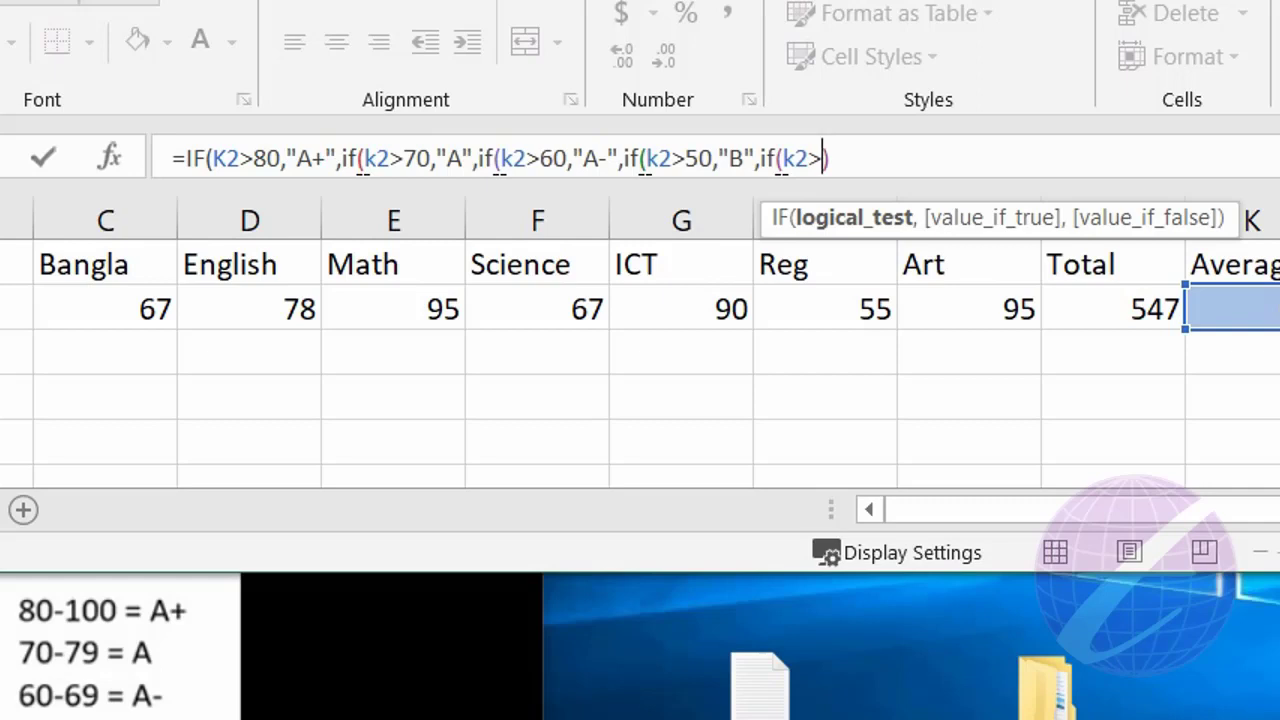
{"action": "type", "text": "40,\""}
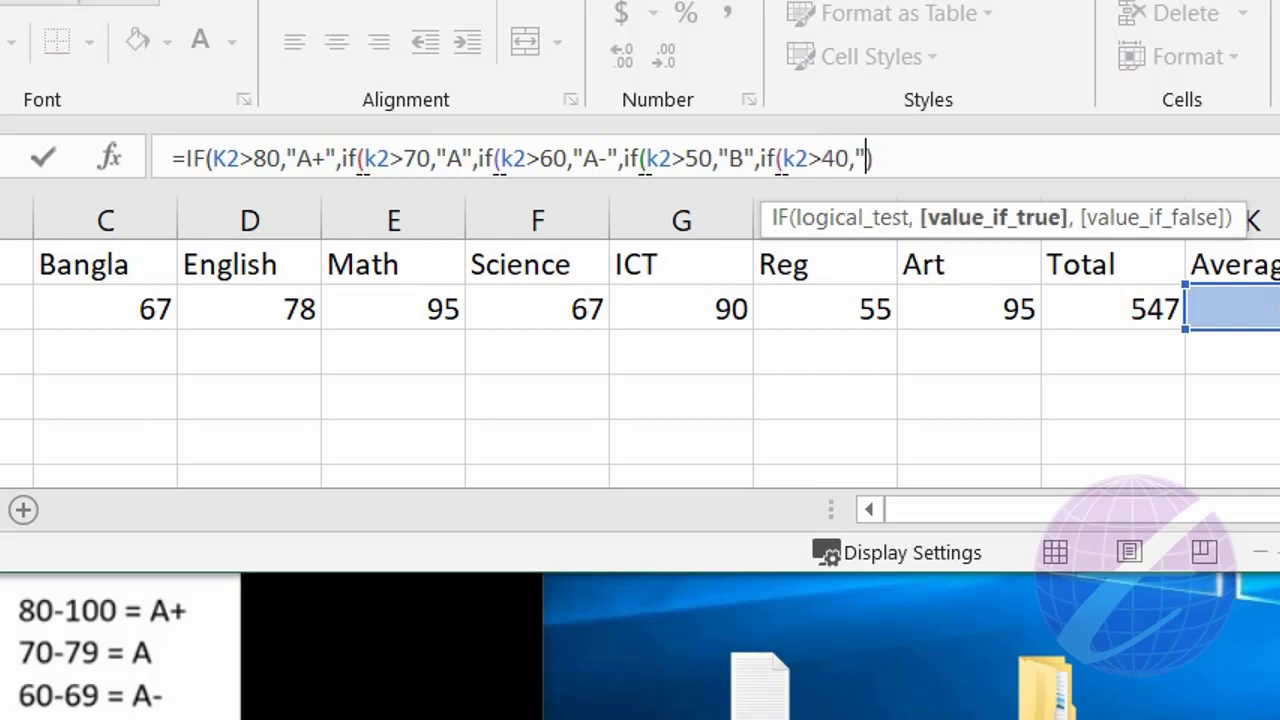
{"action": "type", "text": "C"}
{"action": "type", "text": "\","}
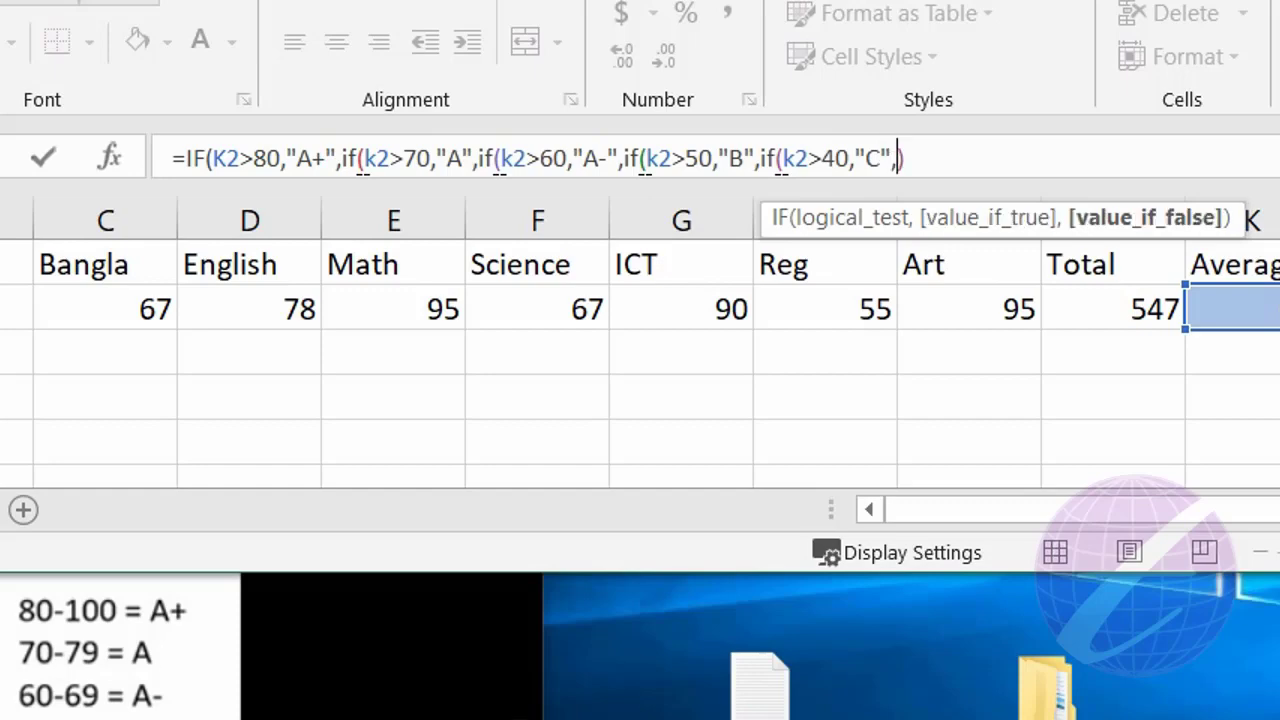
{"action": "type", "text": "if"}
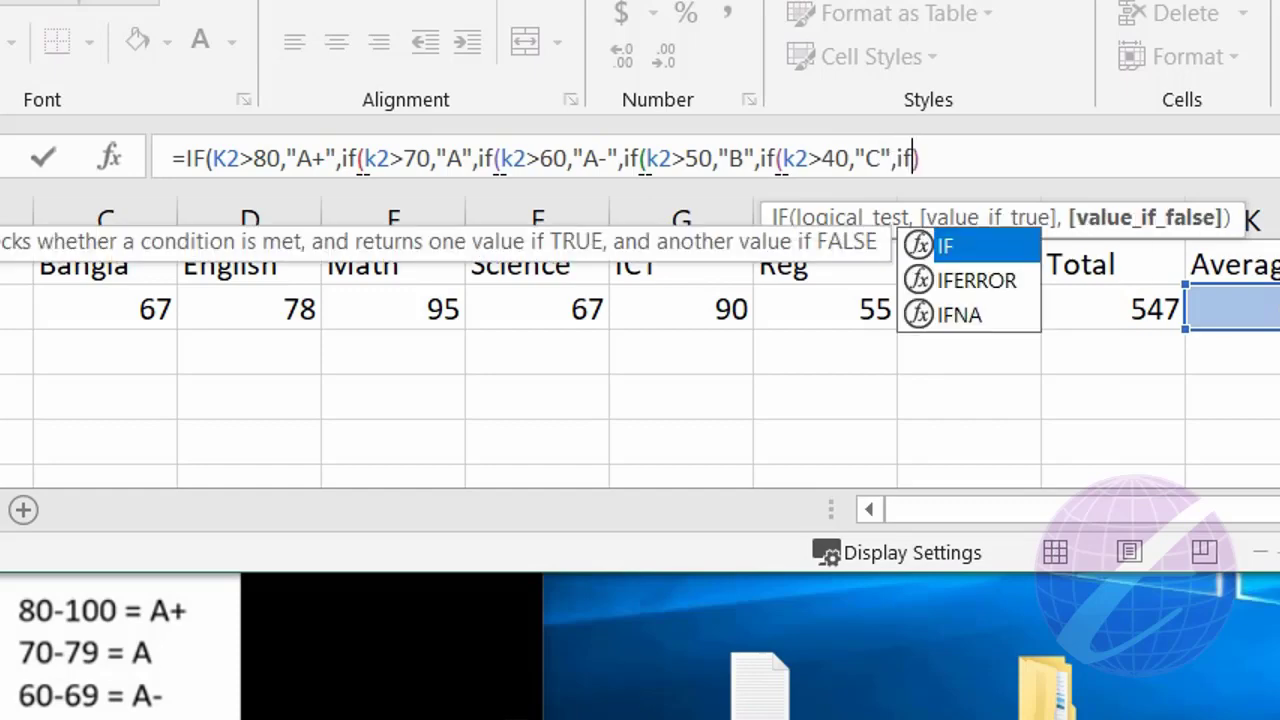
{"action": "type", "text": "("}
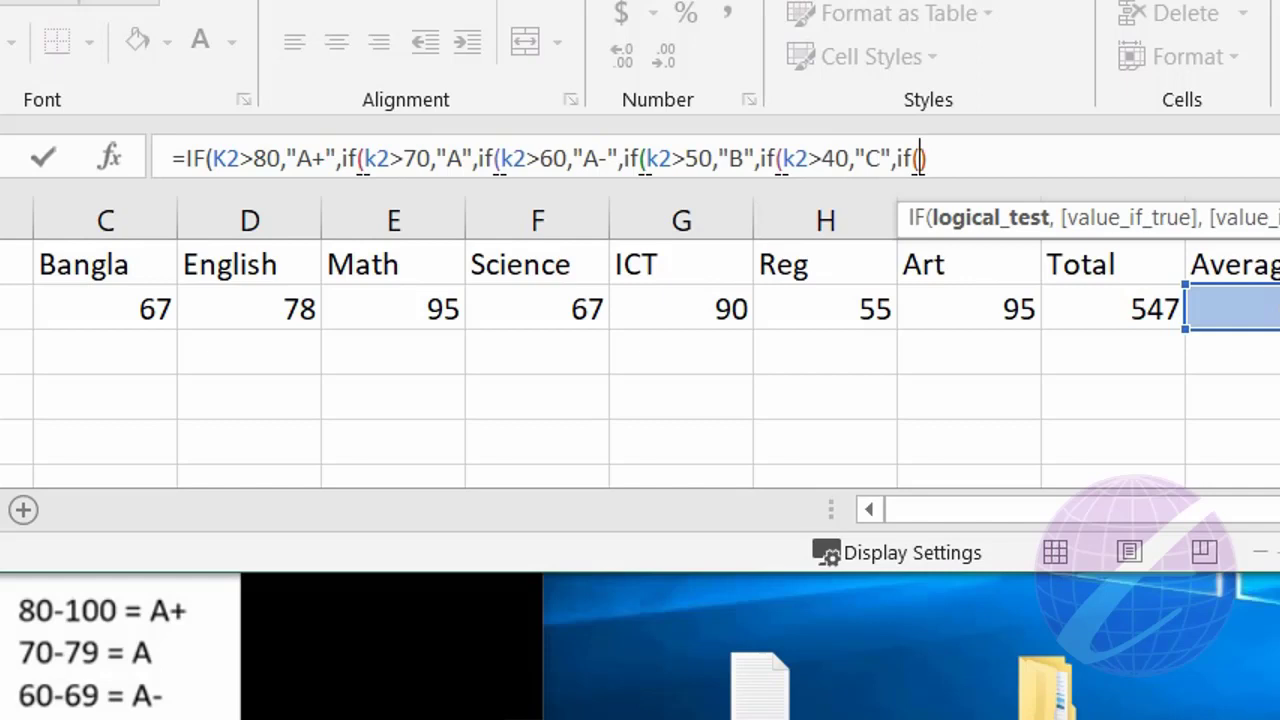
{"action": "type", "text": "k2>"}
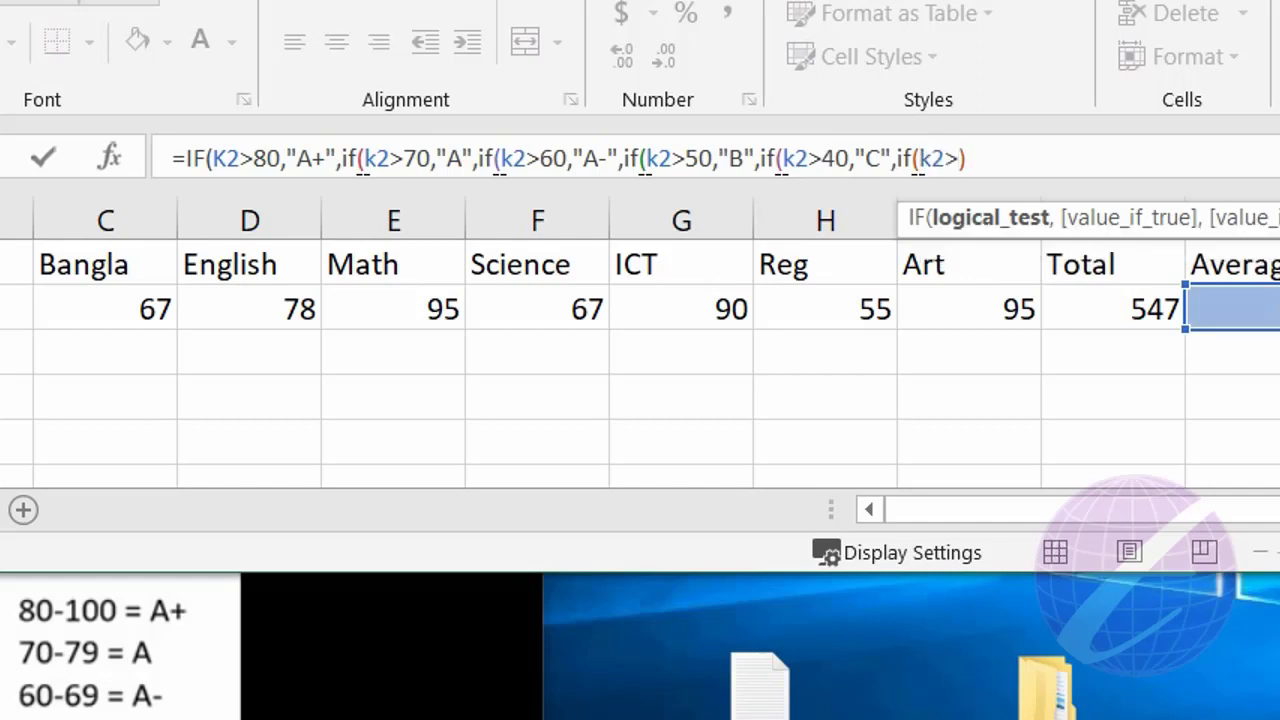
{"action": "type", "text": "33,"}
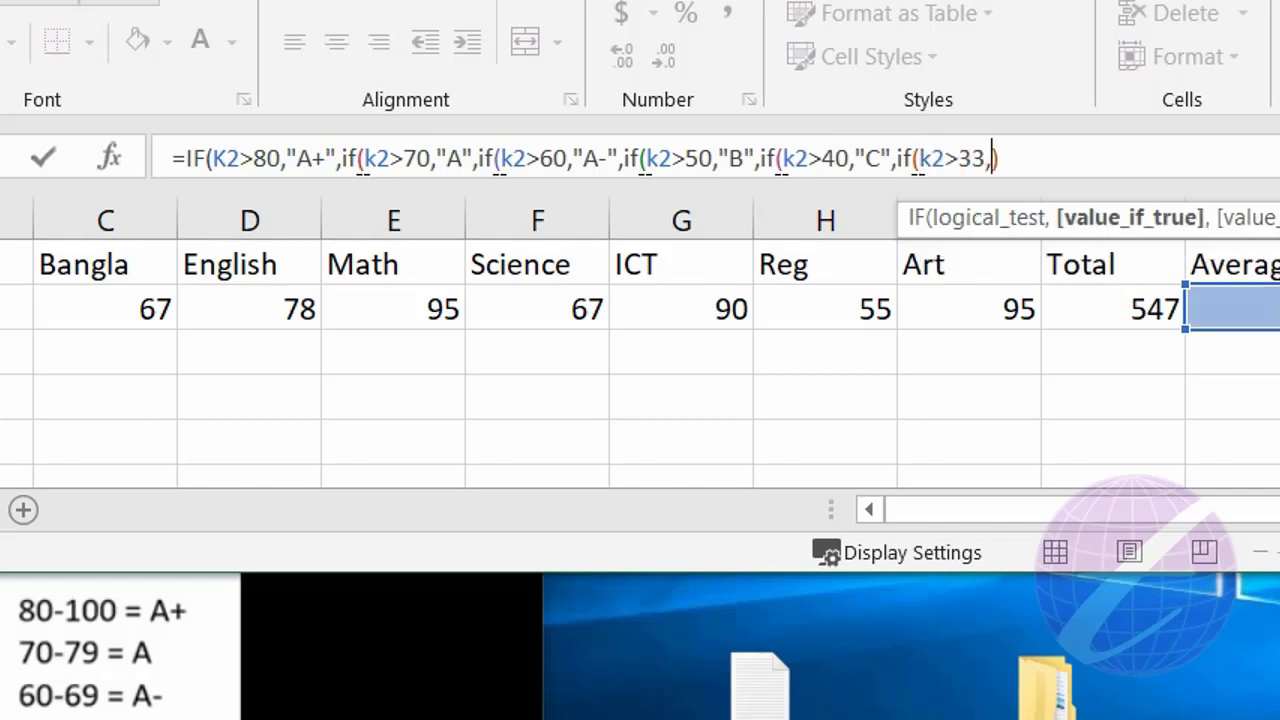
{"action": "type", "text": "\"D"}
{"action": "type", "text": "\","}
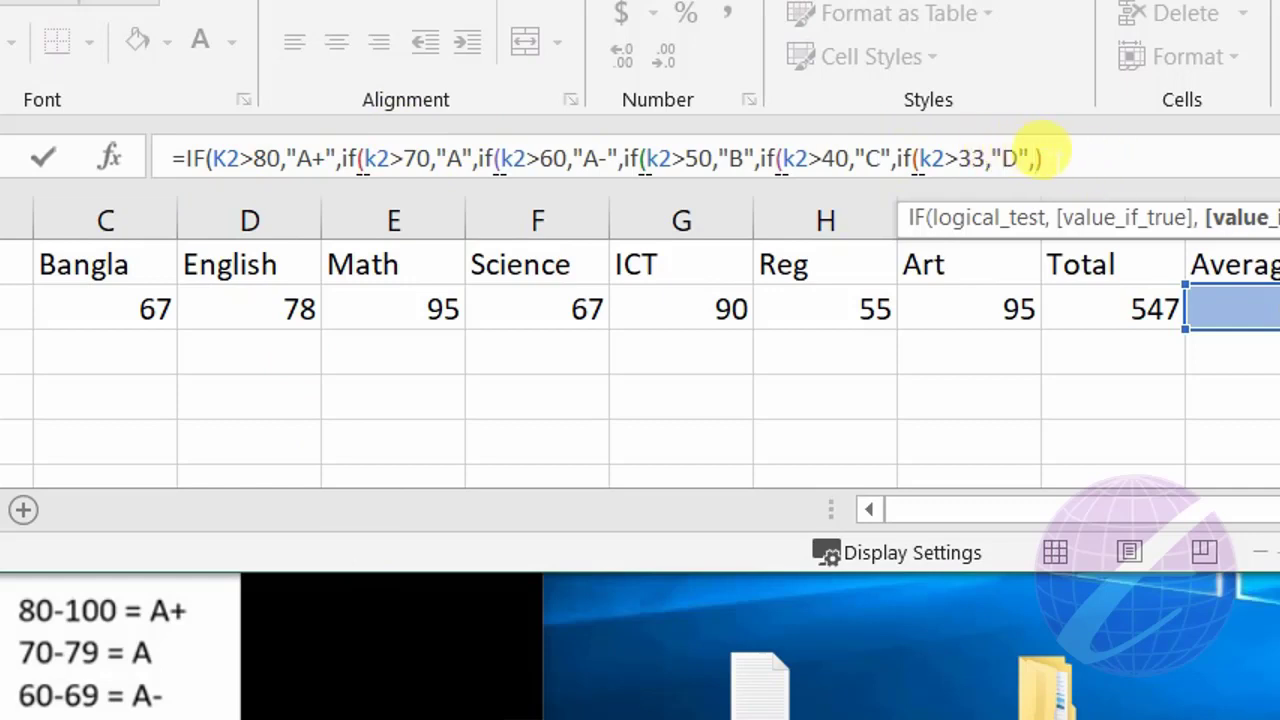
{"action": "type", "text": "\""}
{"action": "type", "text": "F\""}
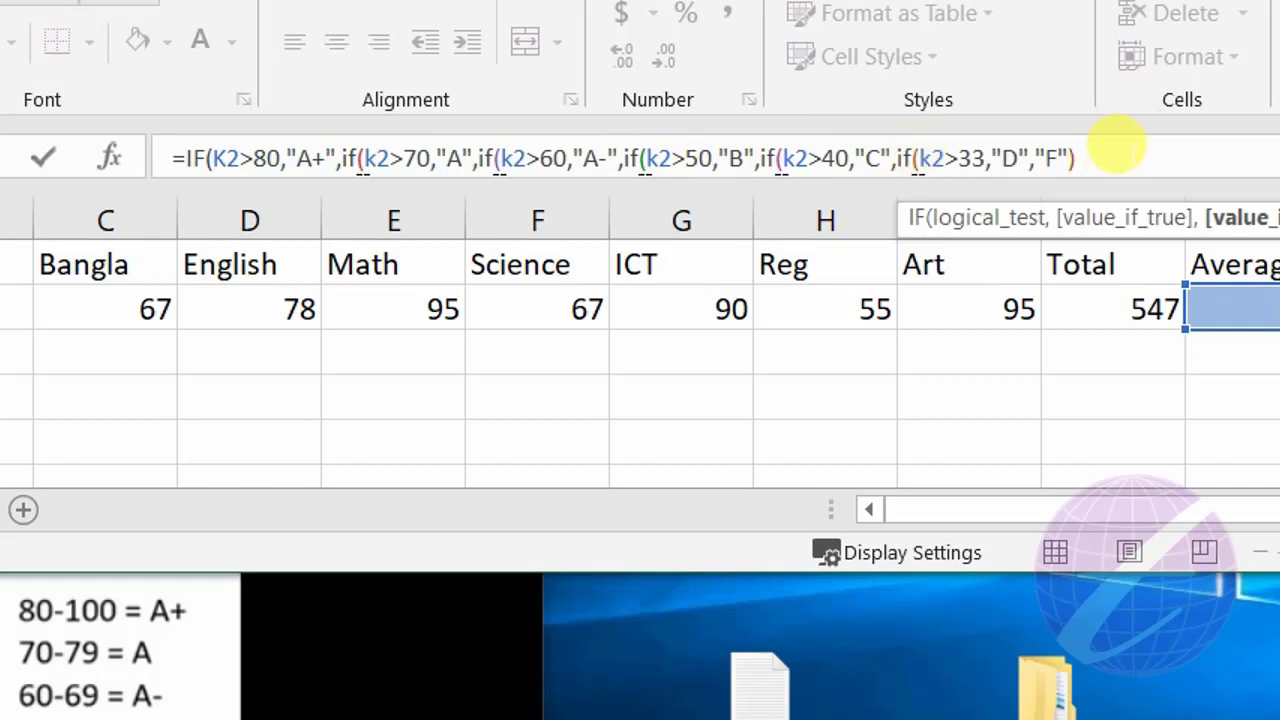
Close all the nested IF brackets at the end of the formula and check their matching.
{"action": "left_click", "coordinate": [1100, 146]}
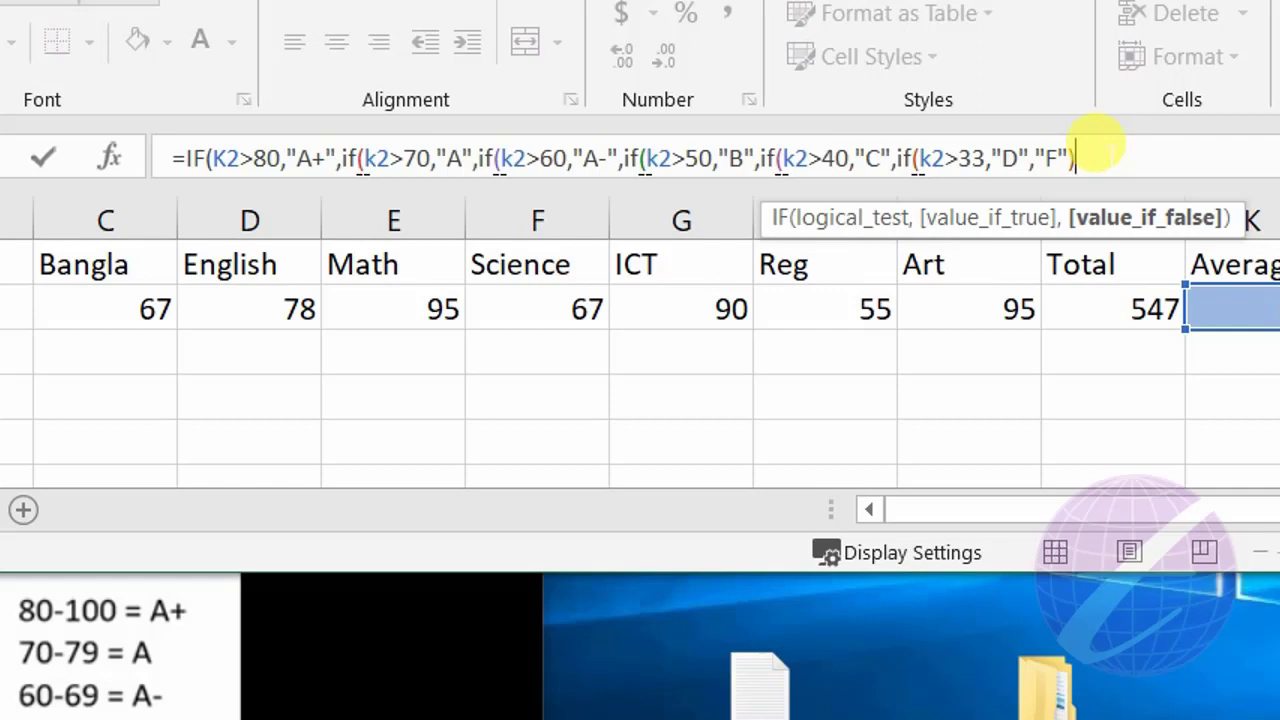
{"action": "type", "text": "))"}
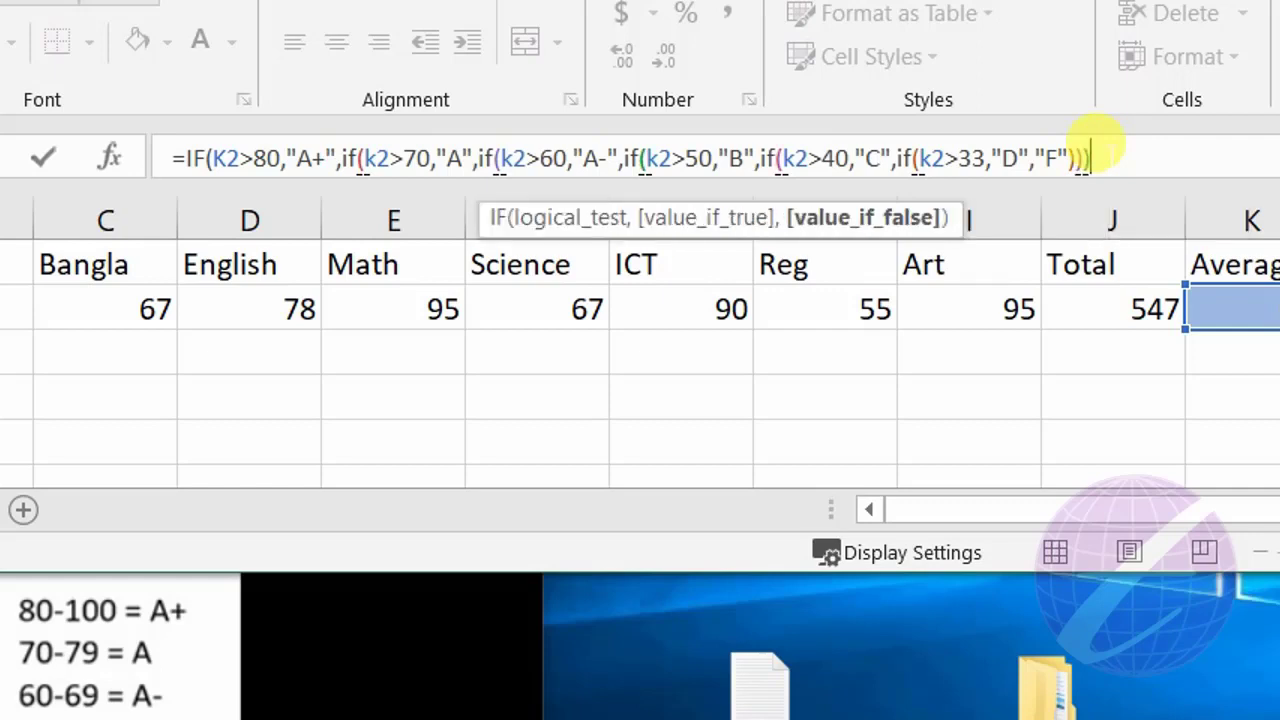
{"action": "type", "text": ")))"}
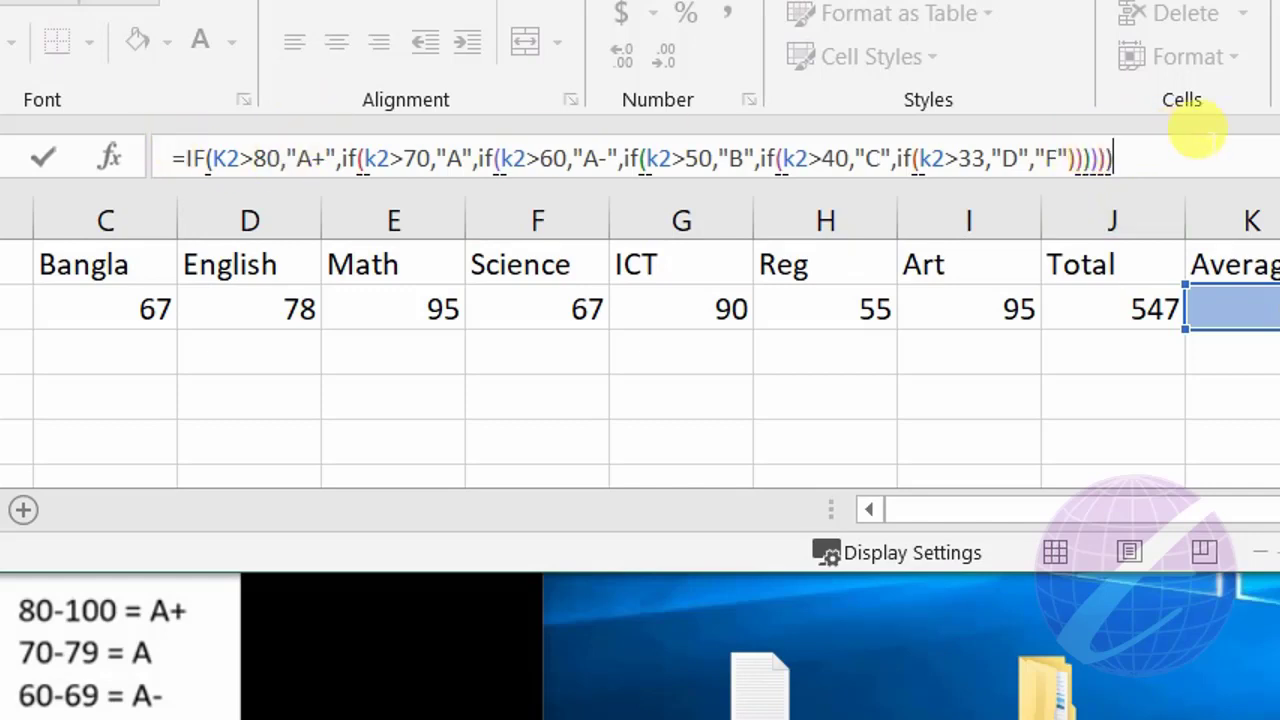
{"action": "key", "text": "Left"}
{"action": "key", "text": "Left"}
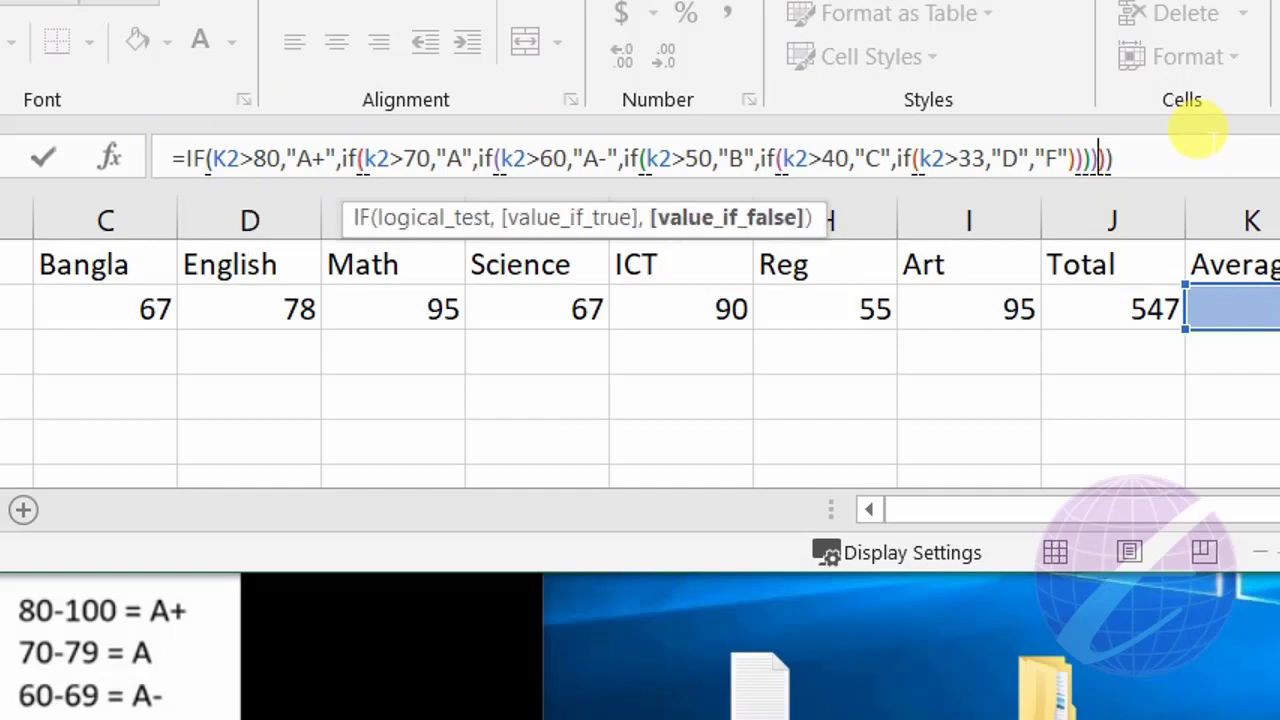
{"action": "key", "text": "Right"}
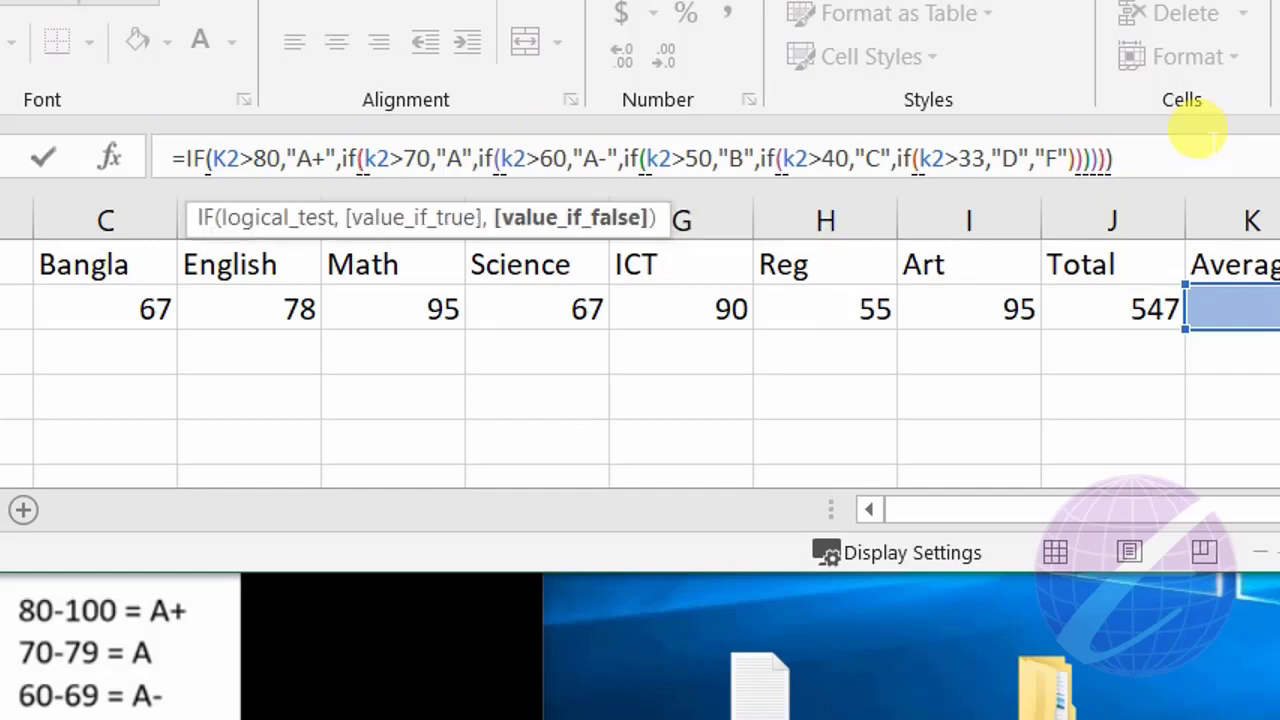
{"action": "key", "text": "Right"}
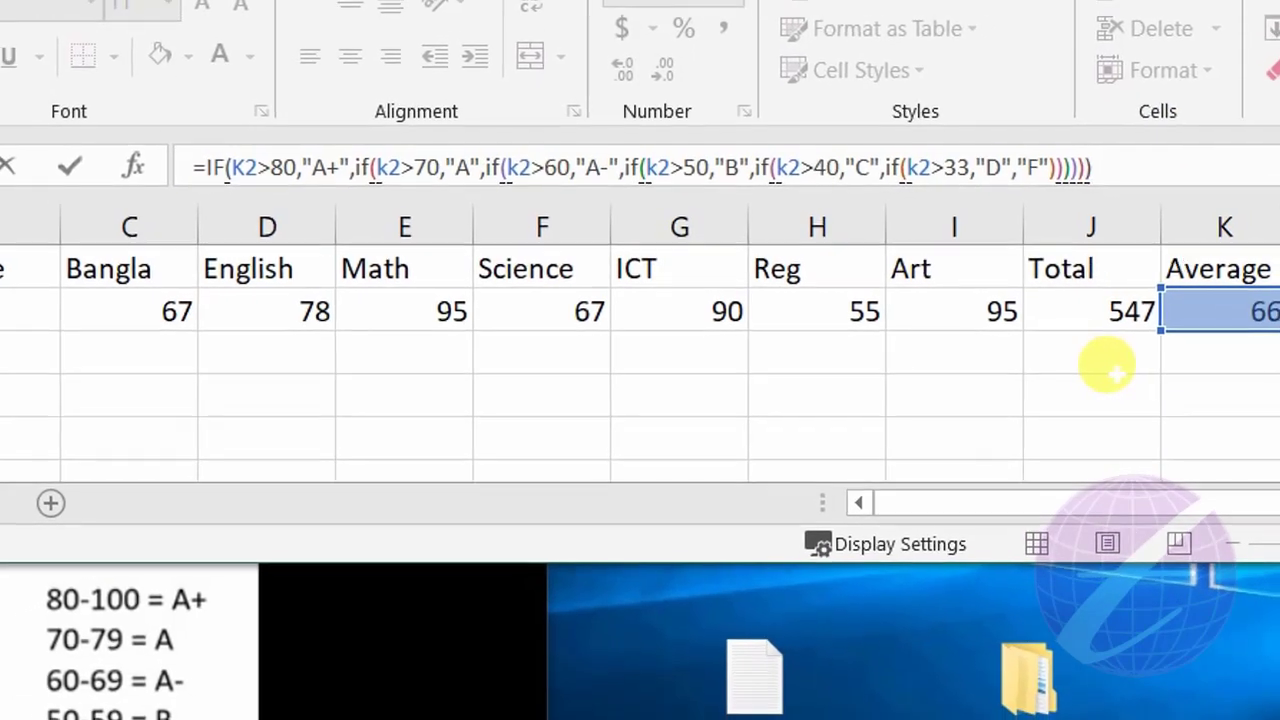
Commit the nested grade formula in L2, then test K2 averages 45 and 33, giving C and F.
{"action": "key", "text": "Return"}
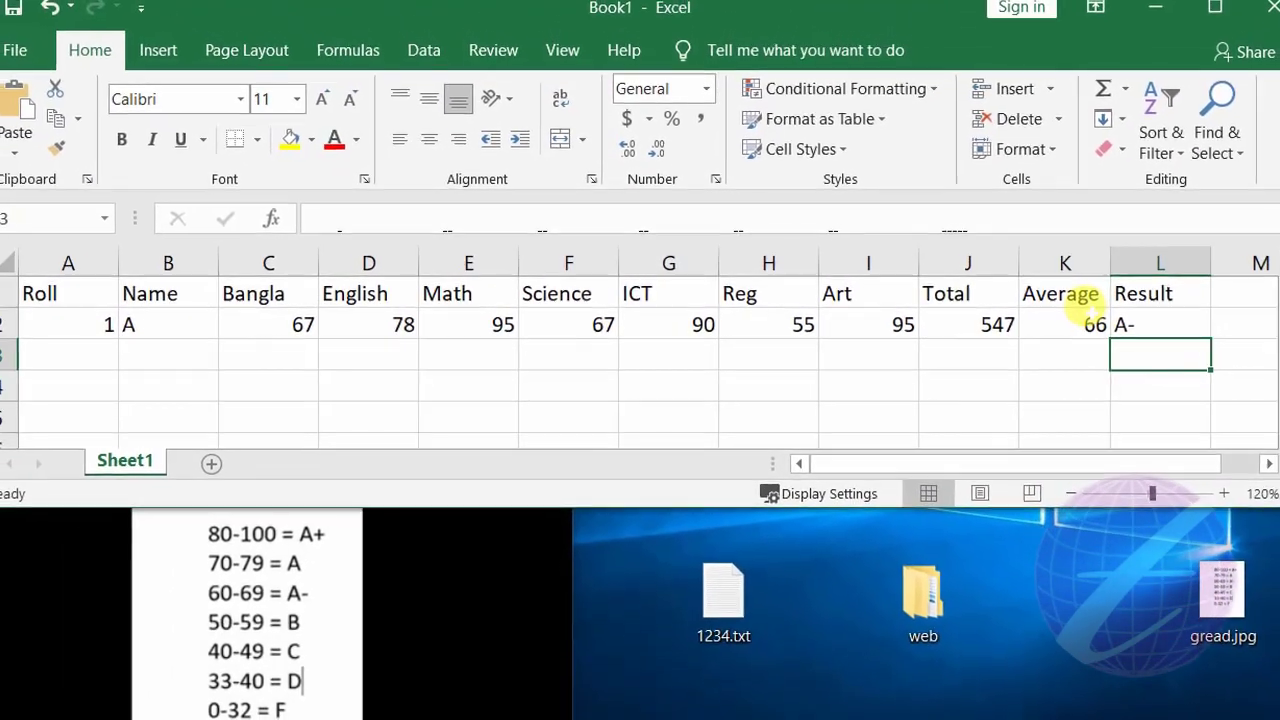
{"action": "left_click", "coordinate": [1112, 323]}
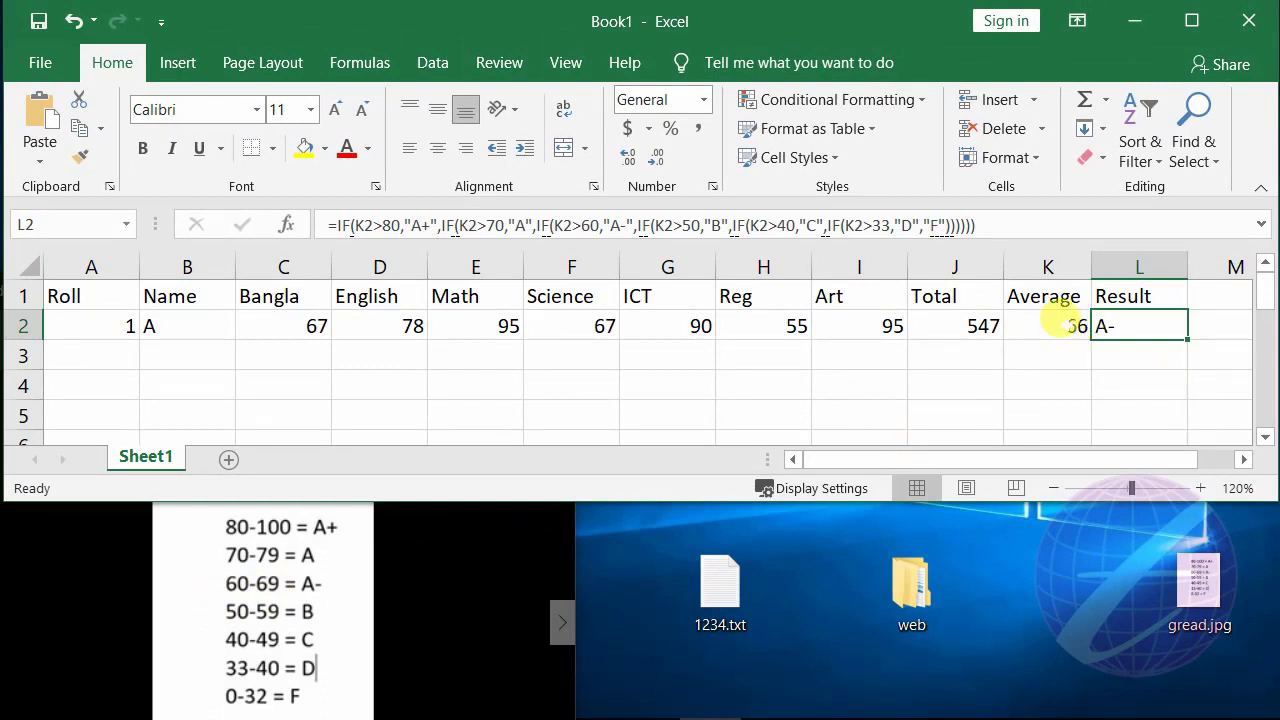
{"action": "left_click", "coordinate": [1062, 322]}
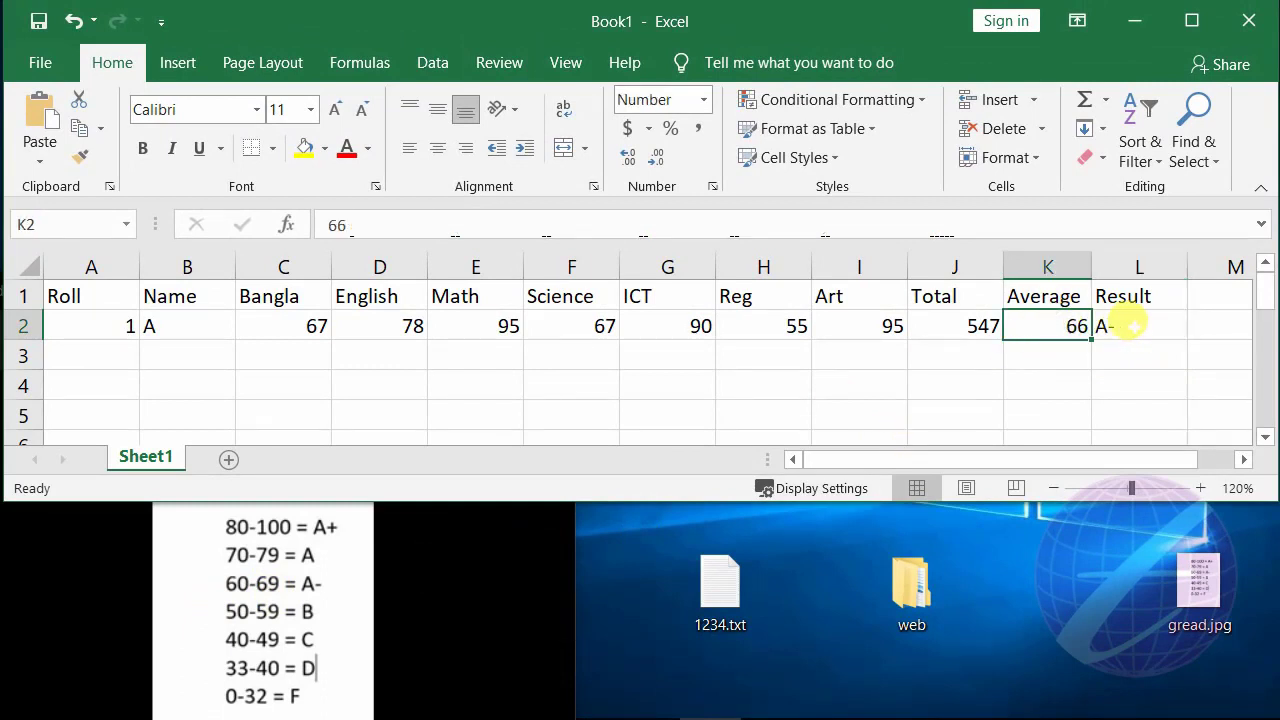
{"action": "type", "text": "45"}
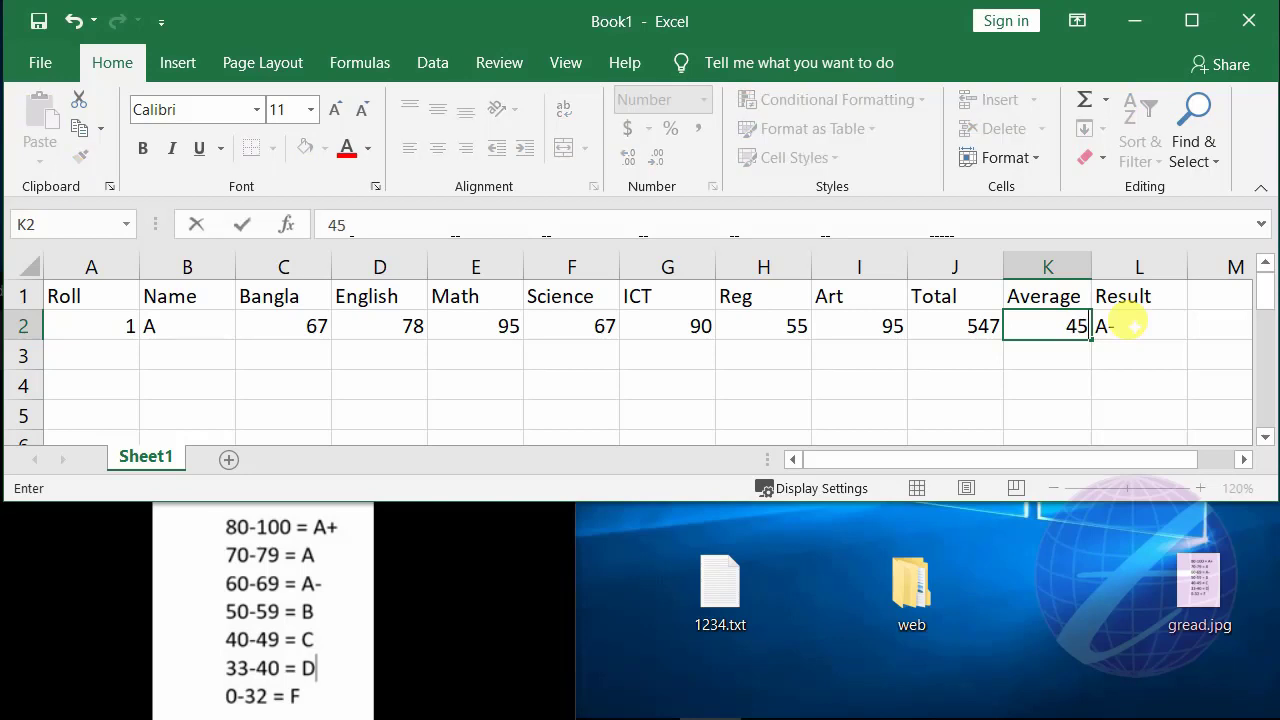
{"action": "left_click", "coordinate": [1127, 323]}
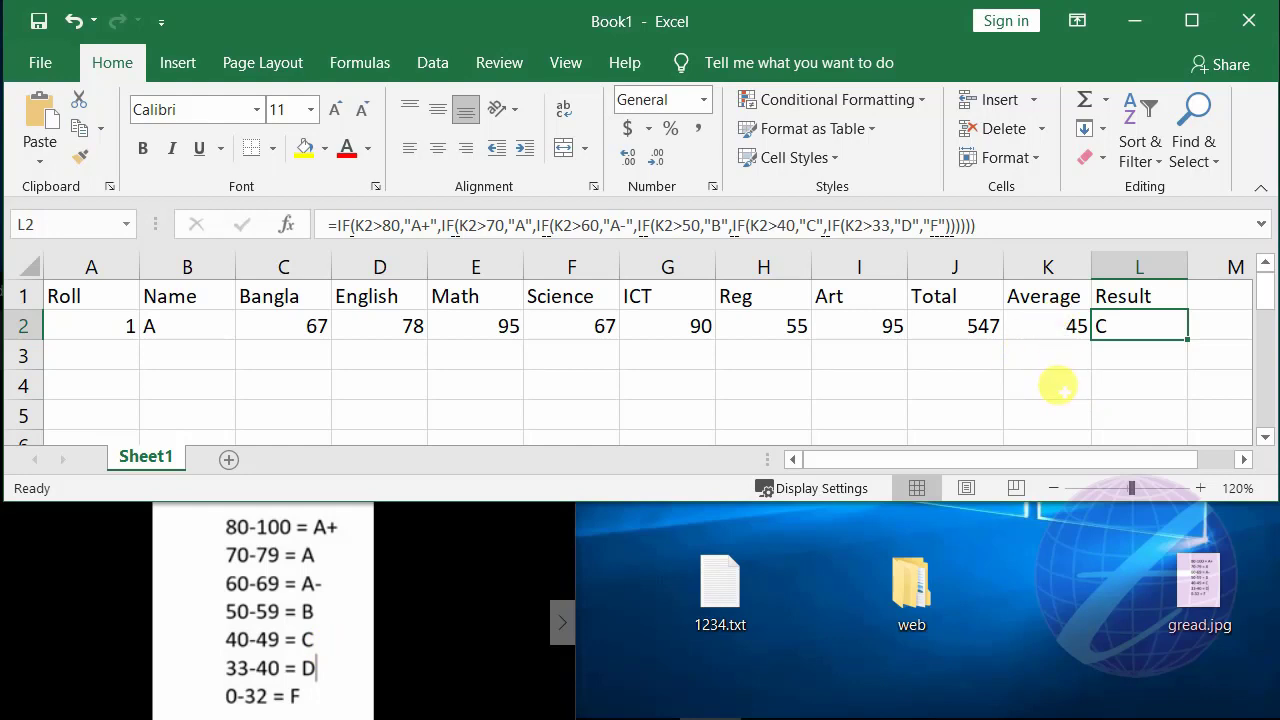
{"action": "left_click", "coordinate": [1055, 318]}
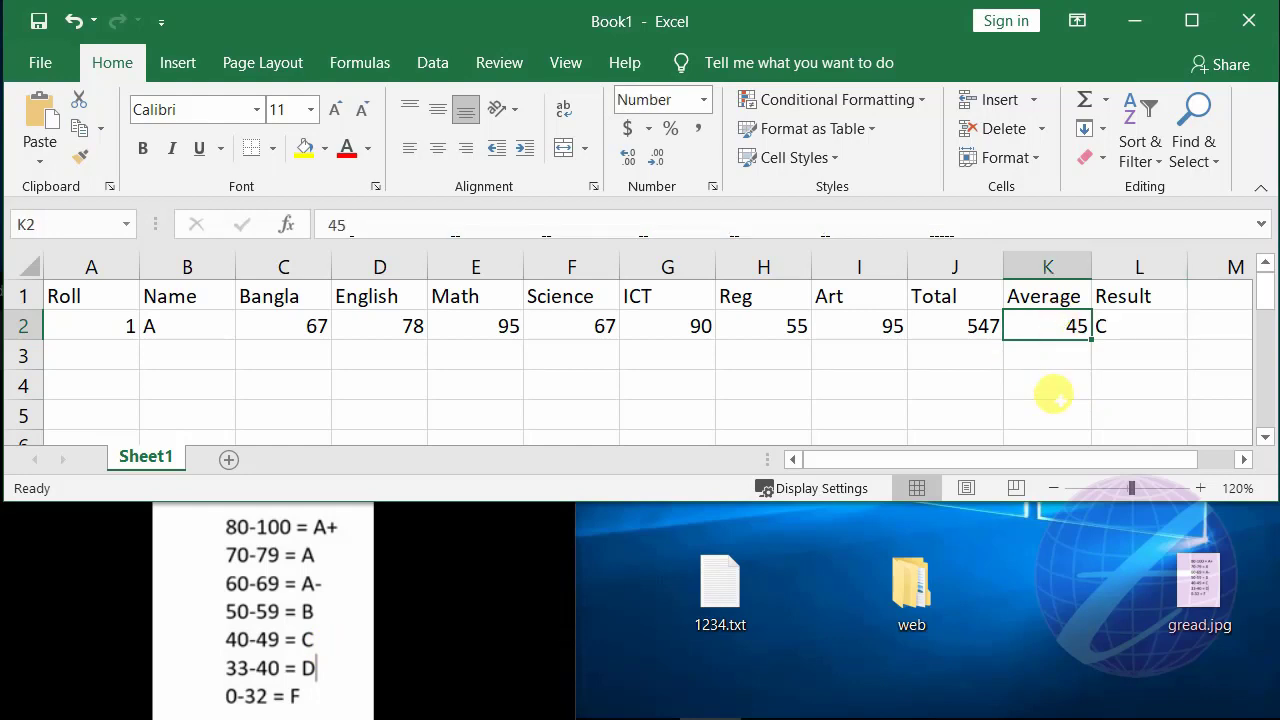
{"action": "type", "text": "33"}
{"action": "key", "text": "Return"}
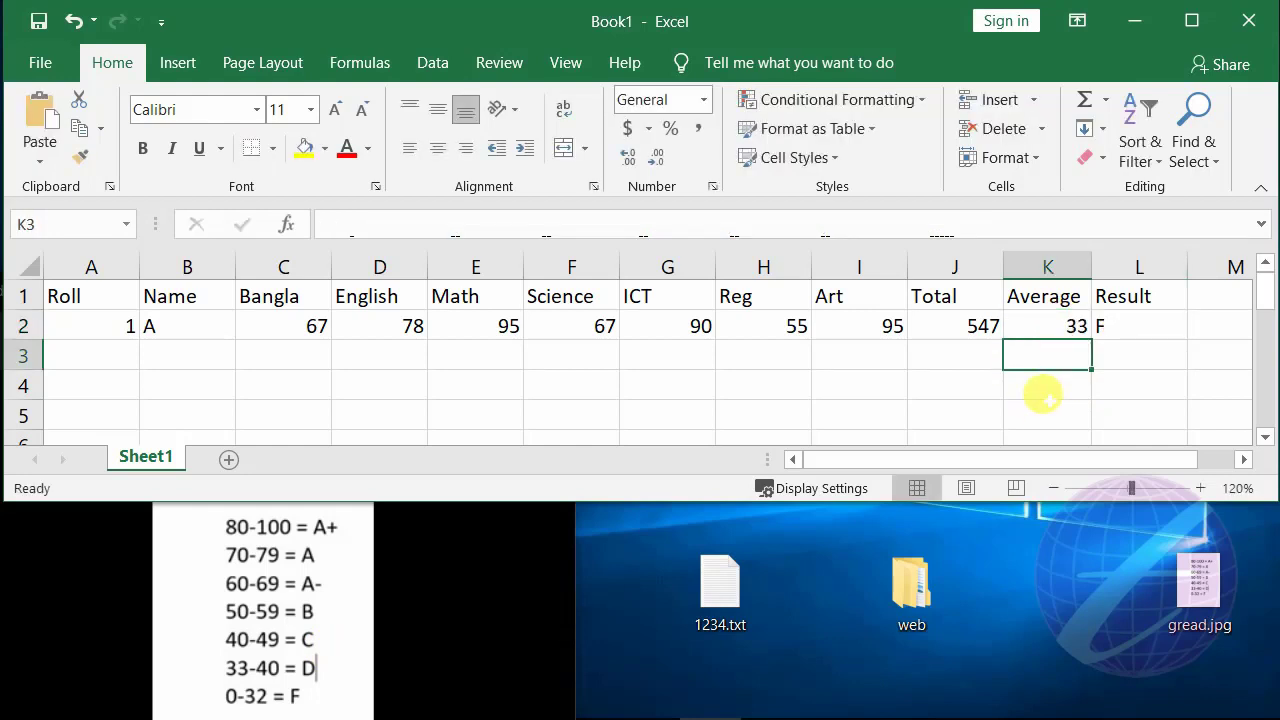
{"action": "left_click", "coordinate": [1111, 328]}
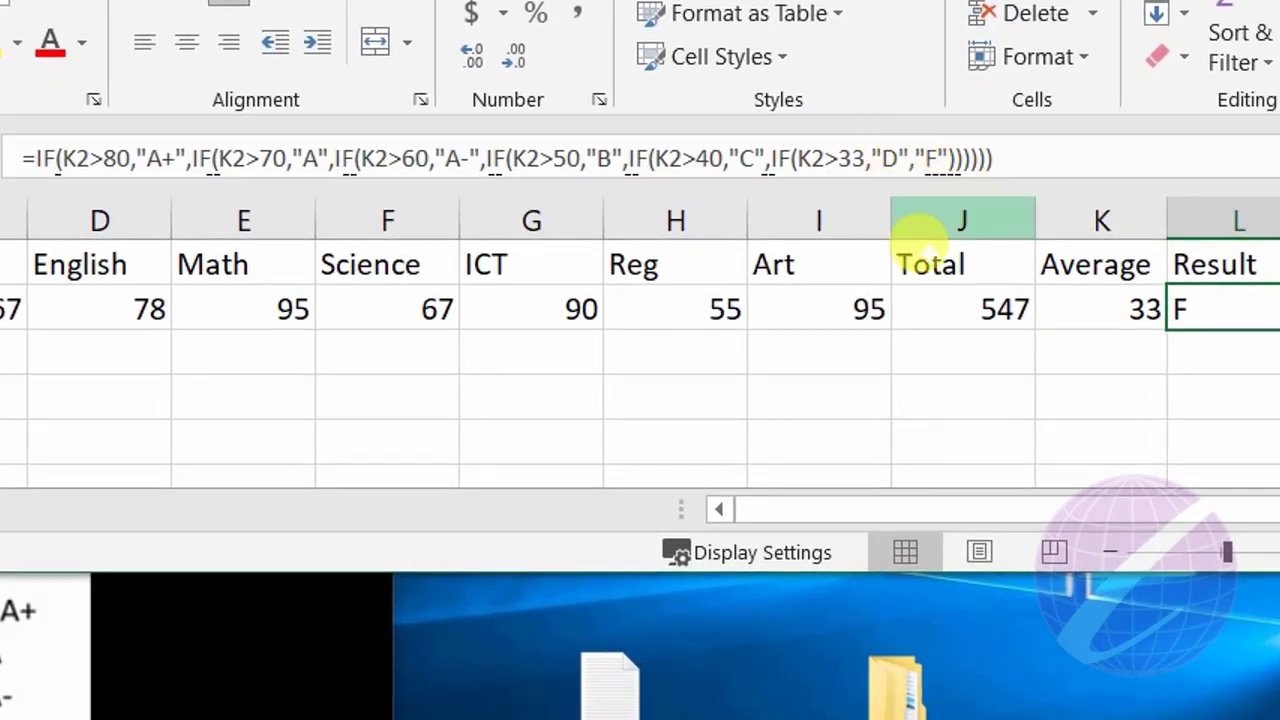
Change the L2 grade condition from K2>33 to K2>=33 so an average of 33 earns D.
{"action": "left_click", "coordinate": [1100, 303]}
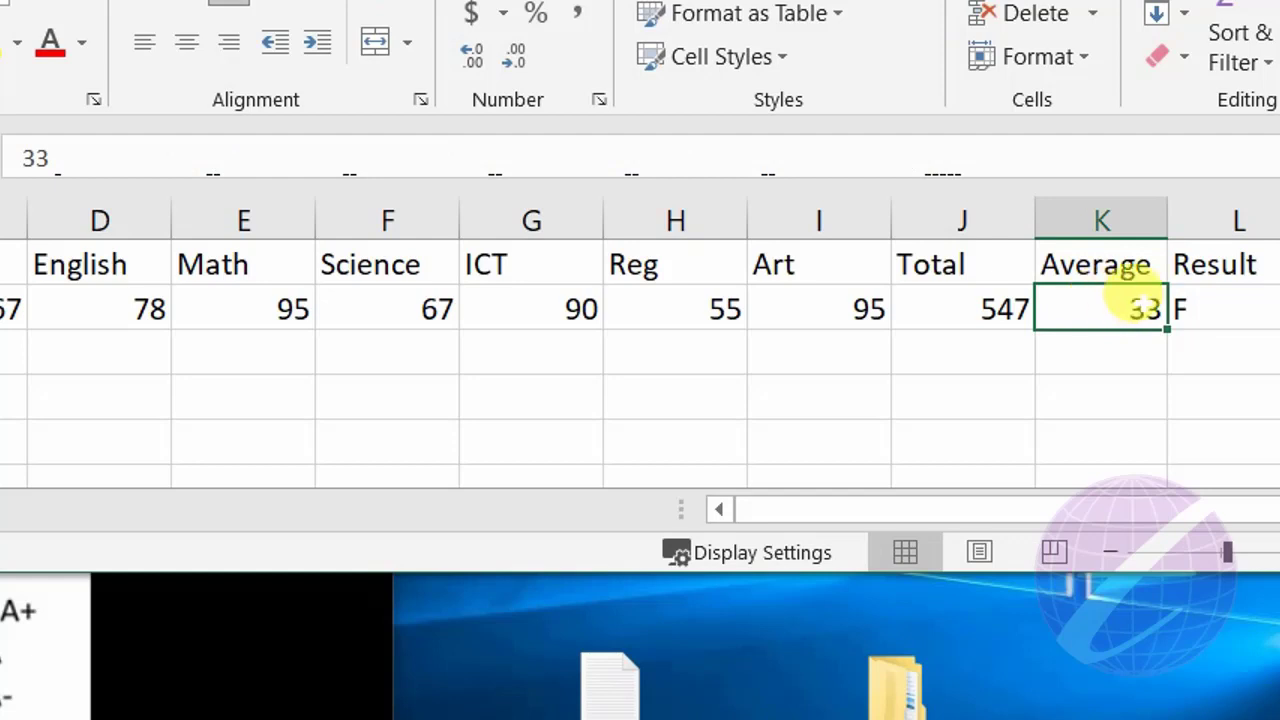
{"action": "left_click", "coordinate": [1235, 308]}
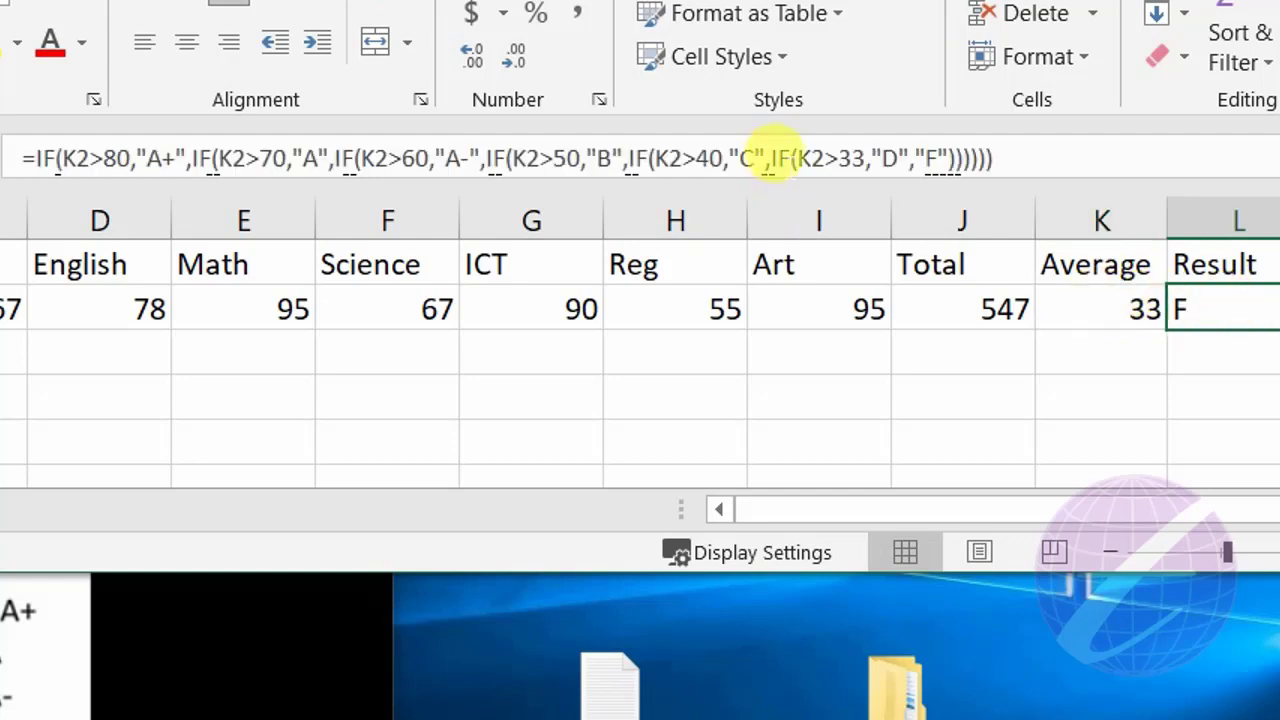
{"action": "left_click", "coordinate": [820, 156]}
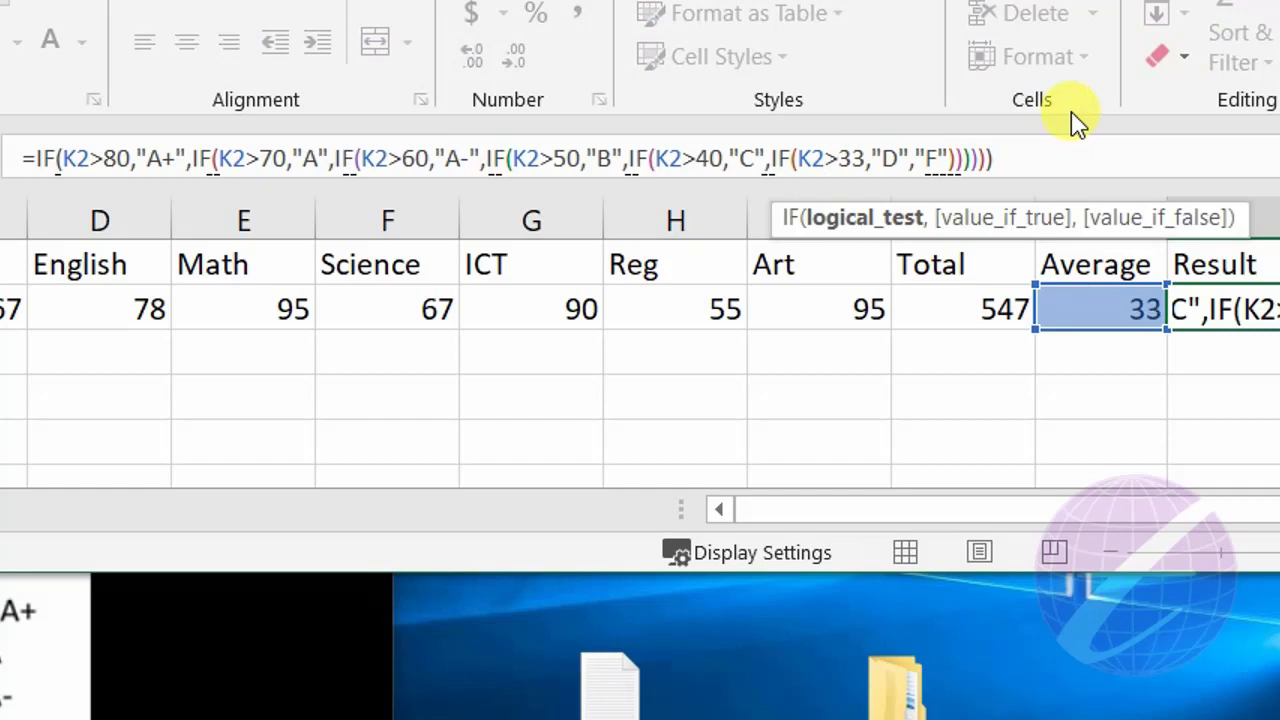
{"action": "type", "text": "="}
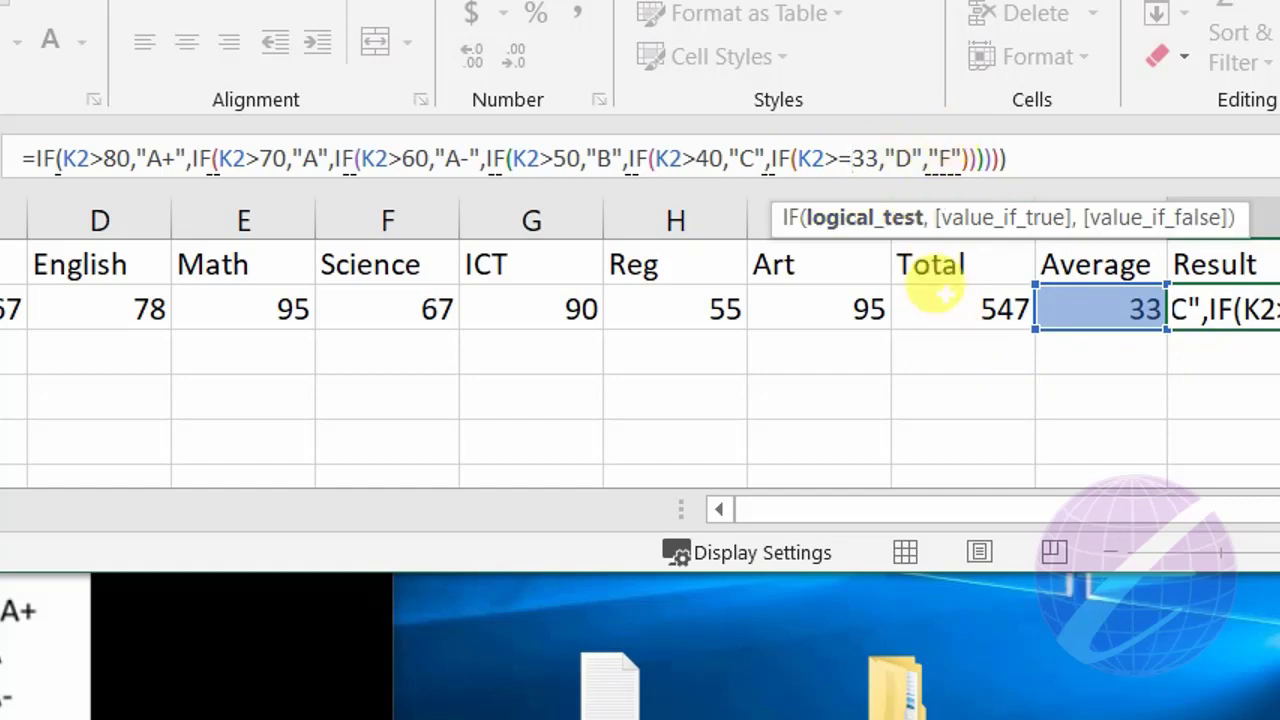
{"action": "key", "text": "Return"}
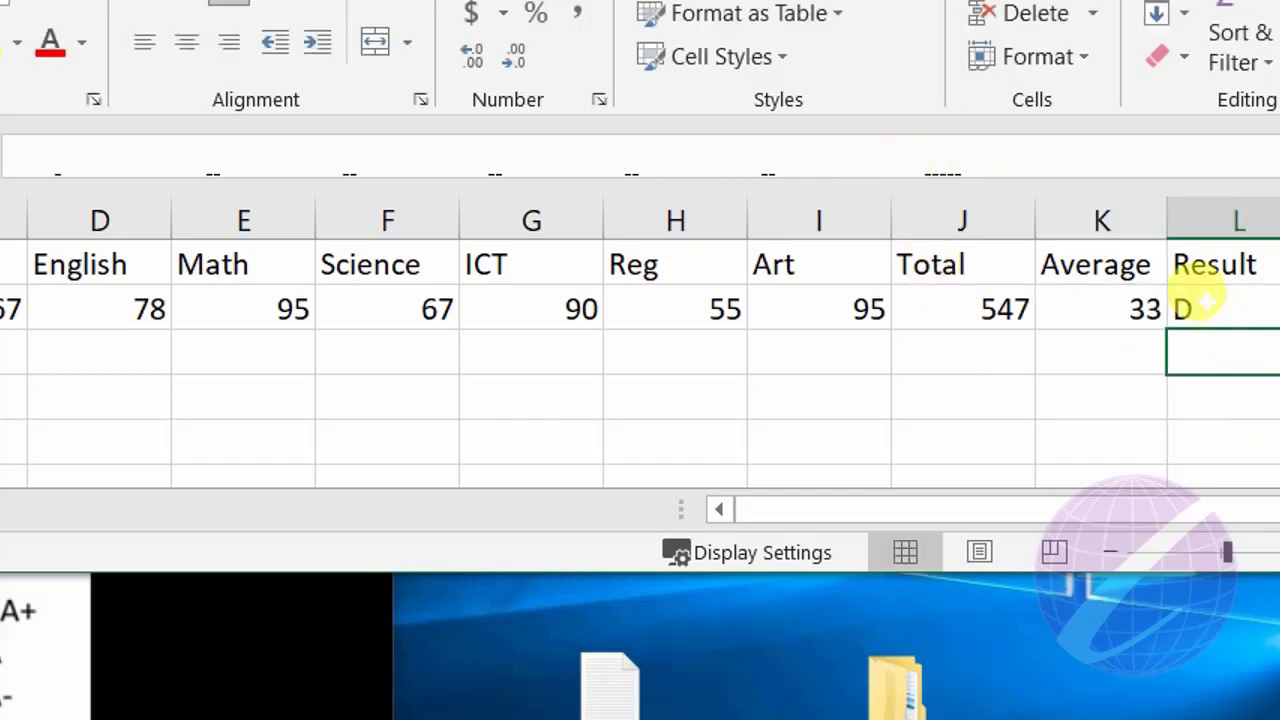
{"action": "left_click", "coordinate": [1203, 309]}
{"action": "left_click", "coordinate": [1128, 309]}
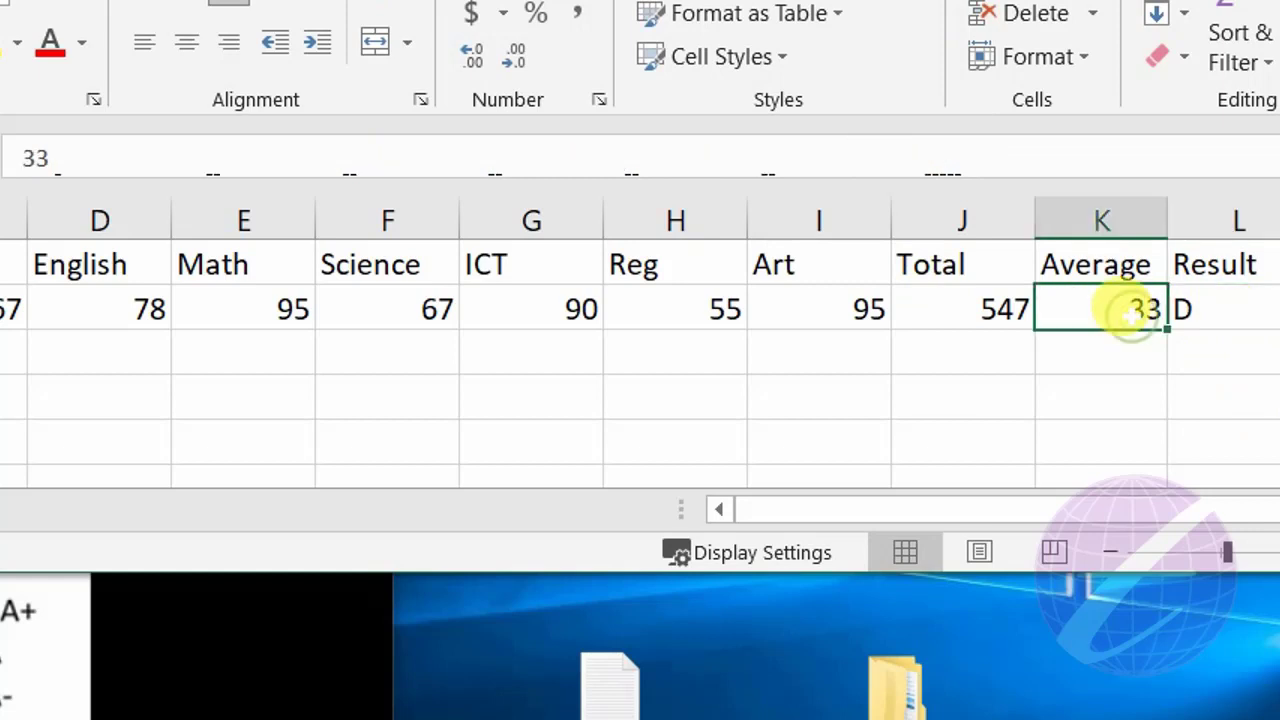
{"action": "left_click", "coordinate": [1214, 310]}
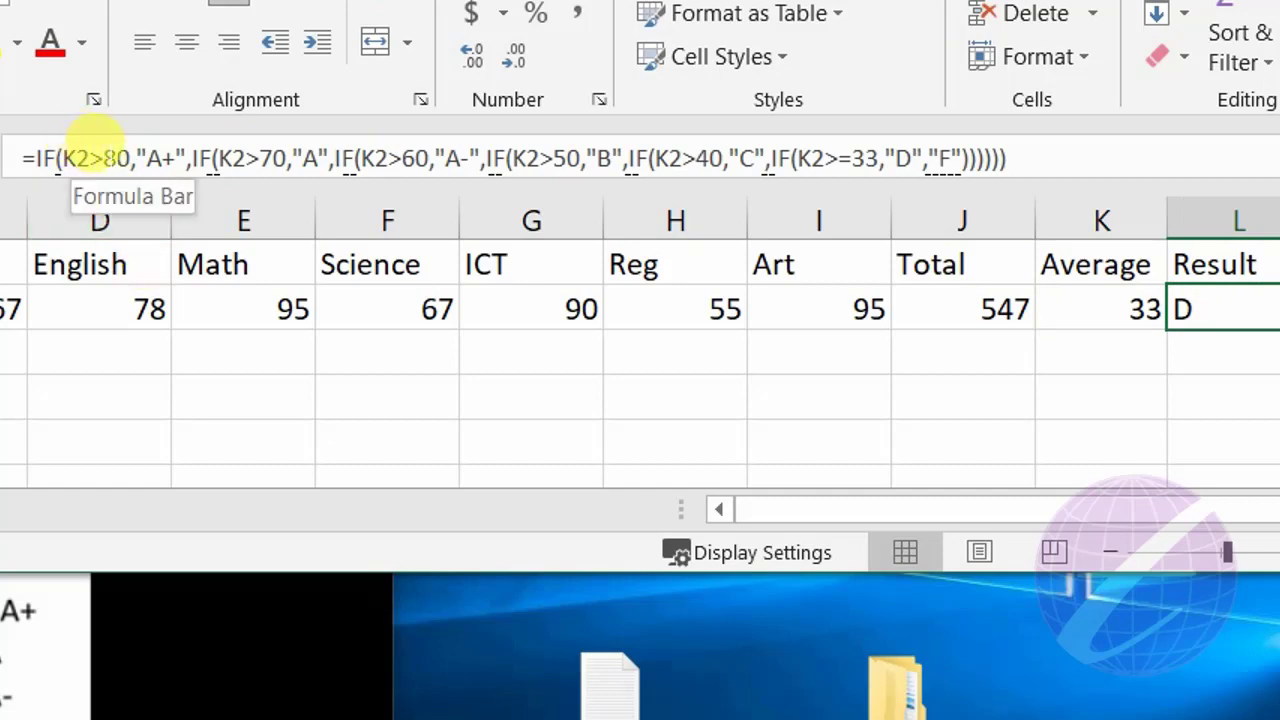
Make the 80, 70, 60, 50 and 40 conditions in L2's grade formula use >=.
{"action": "left_click", "coordinate": [106, 158]}
{"action": "type", "text": "="}
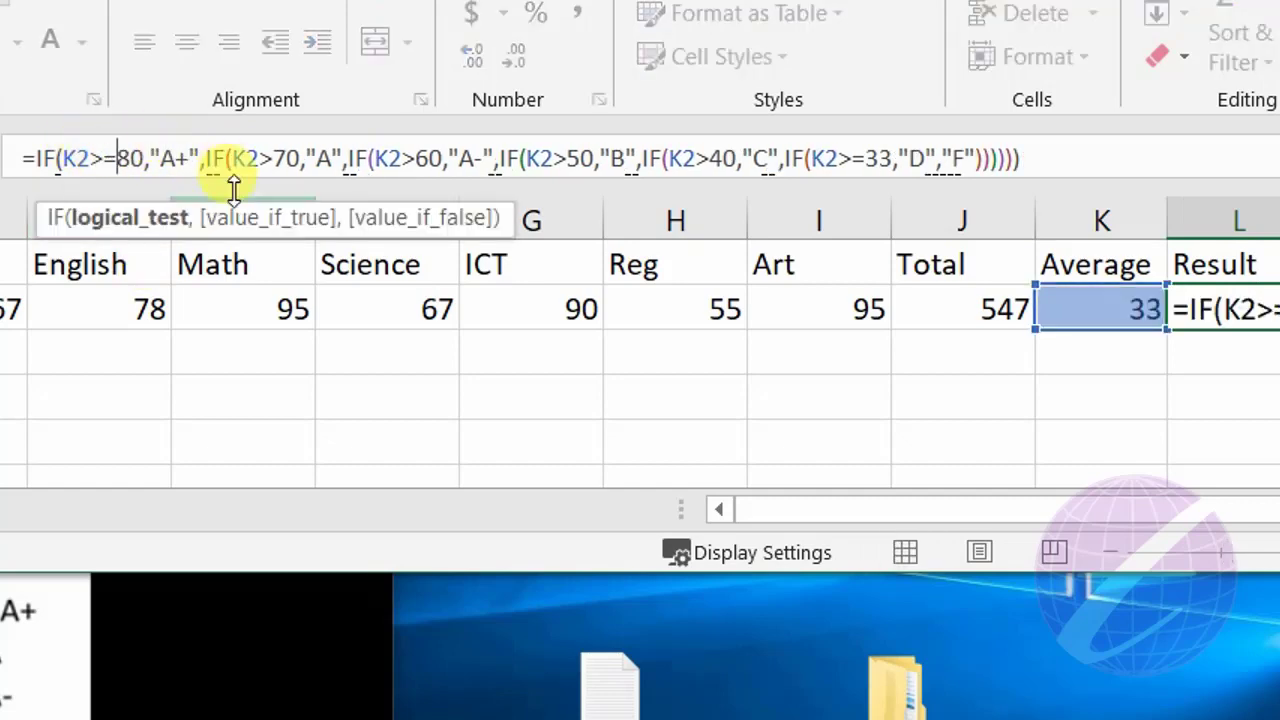
{"action": "left_click", "coordinate": [272, 156]}
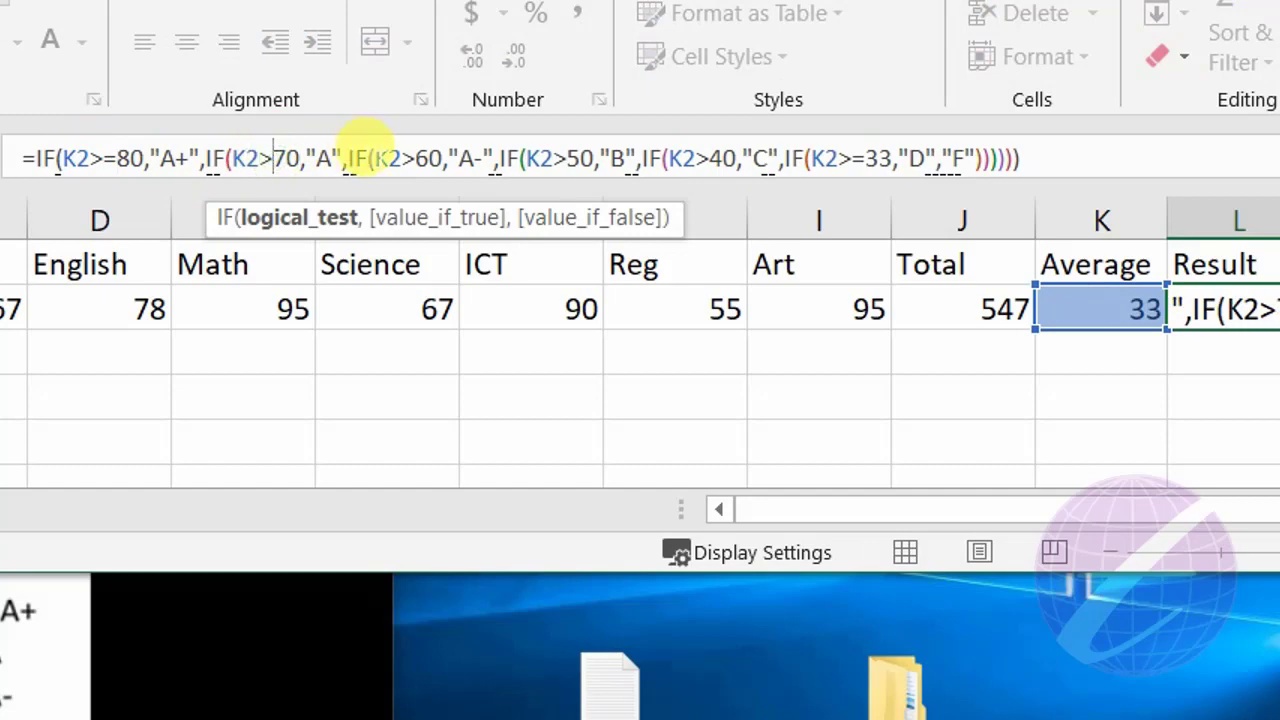
{"action": "type", "text": "="}
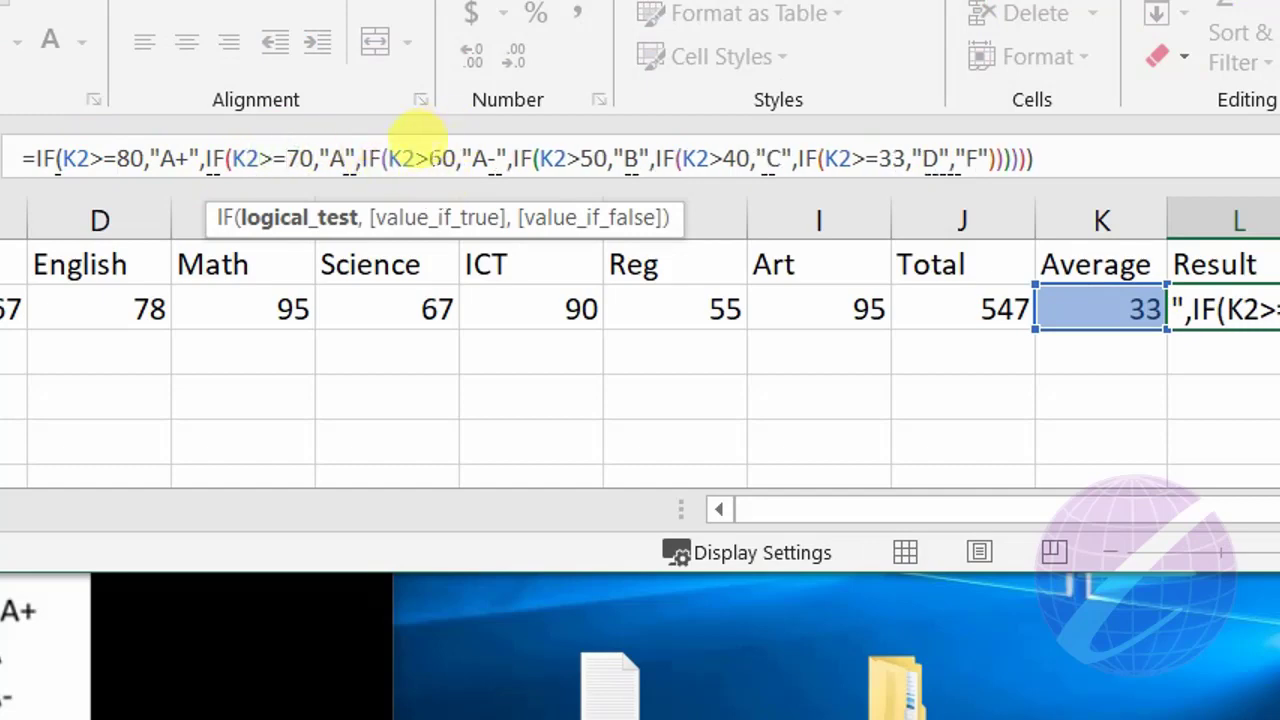
{"action": "left_click", "coordinate": [428, 158]}
{"action": "type", "text": "="}
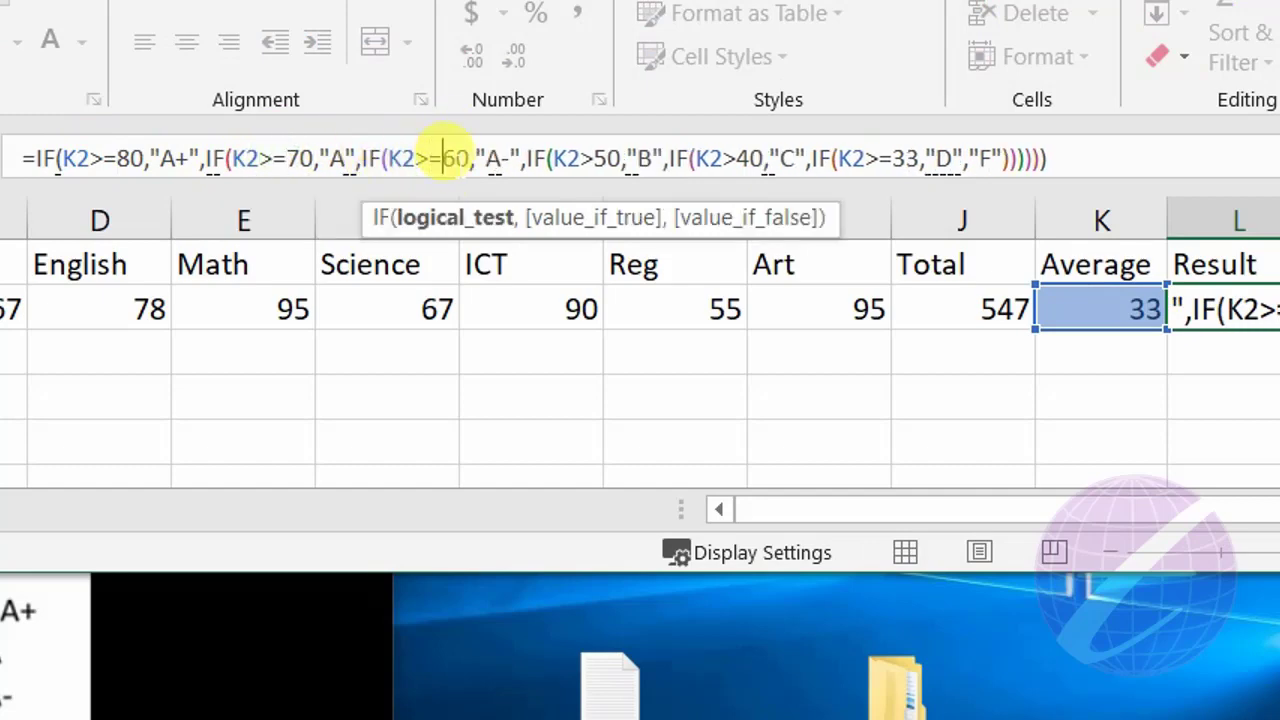
{"action": "left_click", "coordinate": [593, 157]}
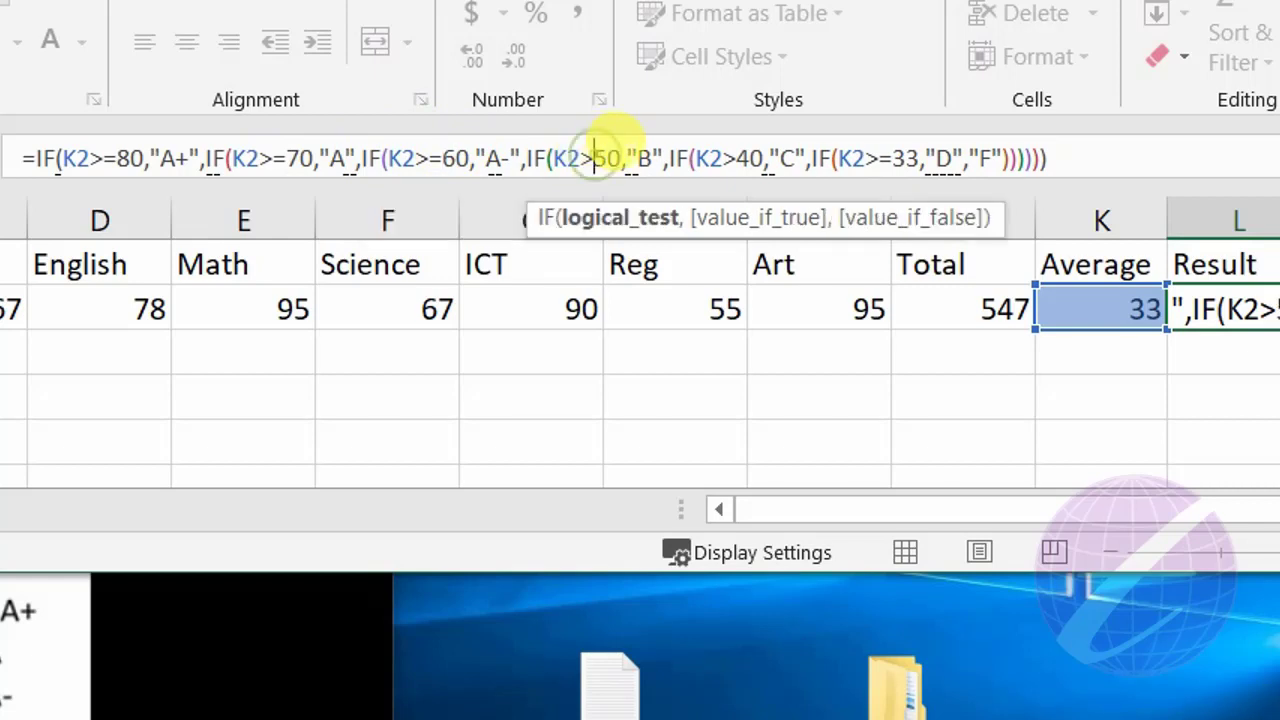
{"action": "type", "text": "="}
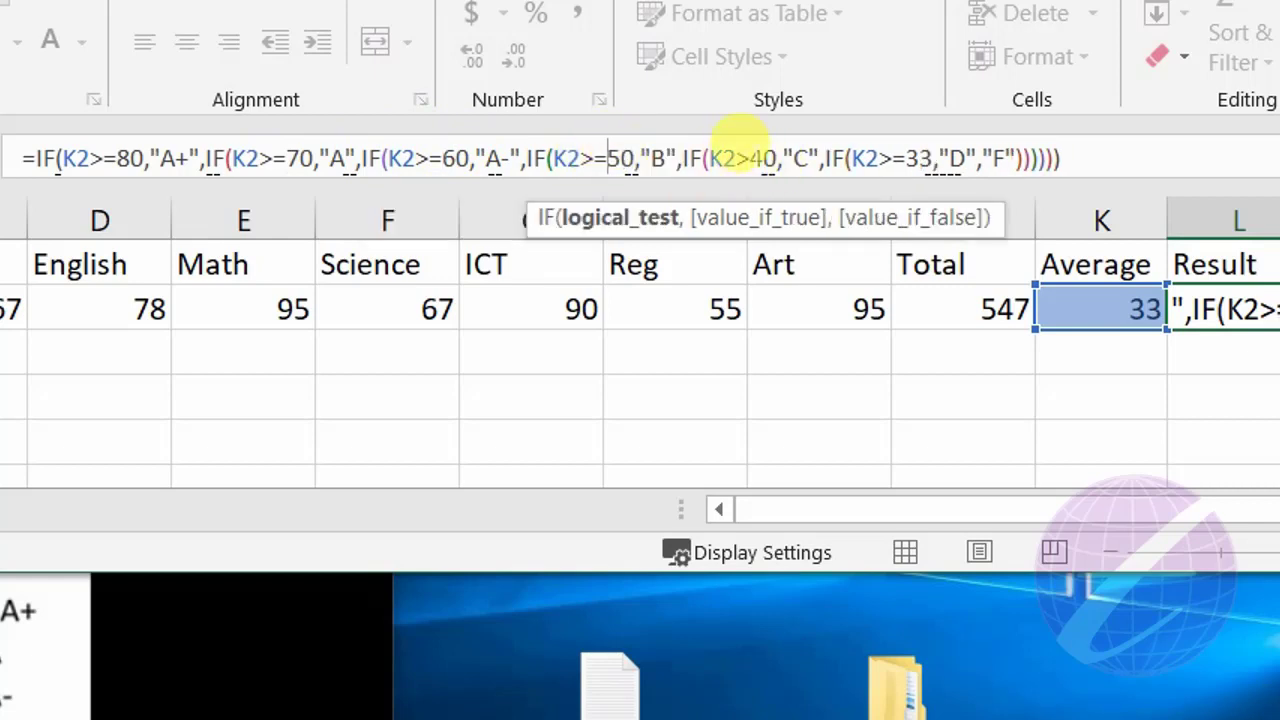
{"action": "left_click", "coordinate": [751, 158]}
{"action": "type", "text": "="}
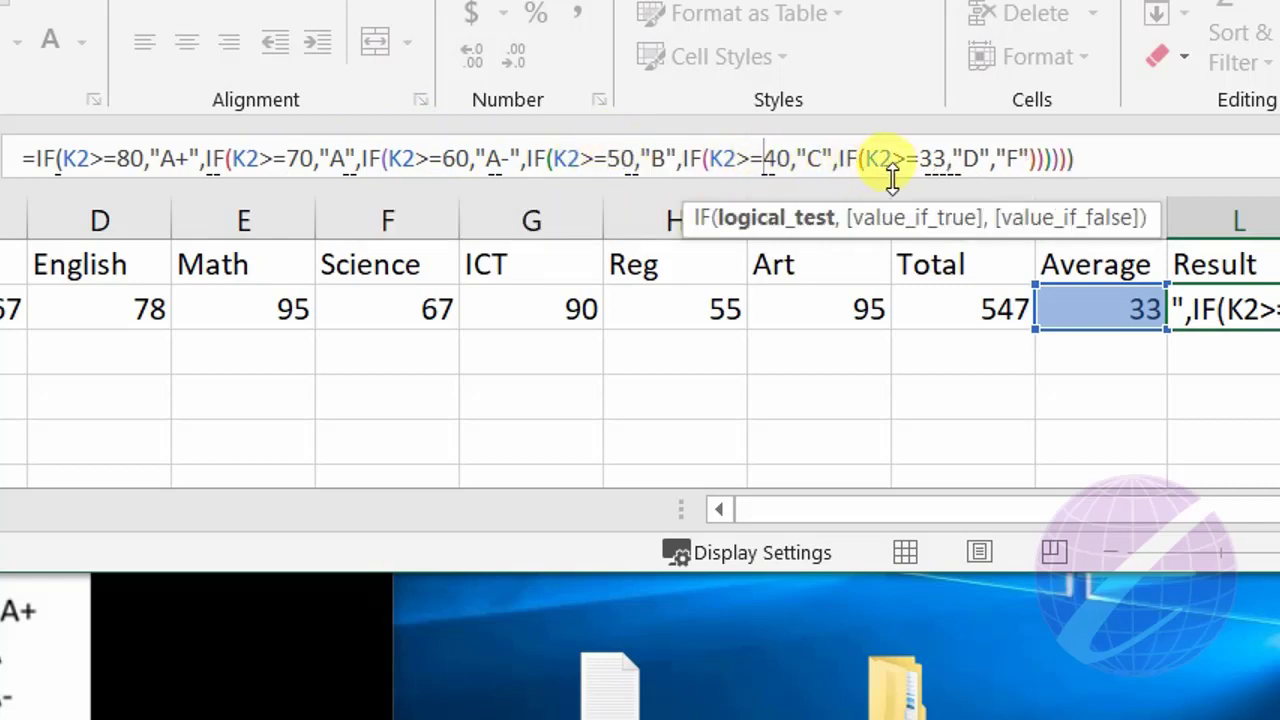
{"action": "key", "text": "Return"}
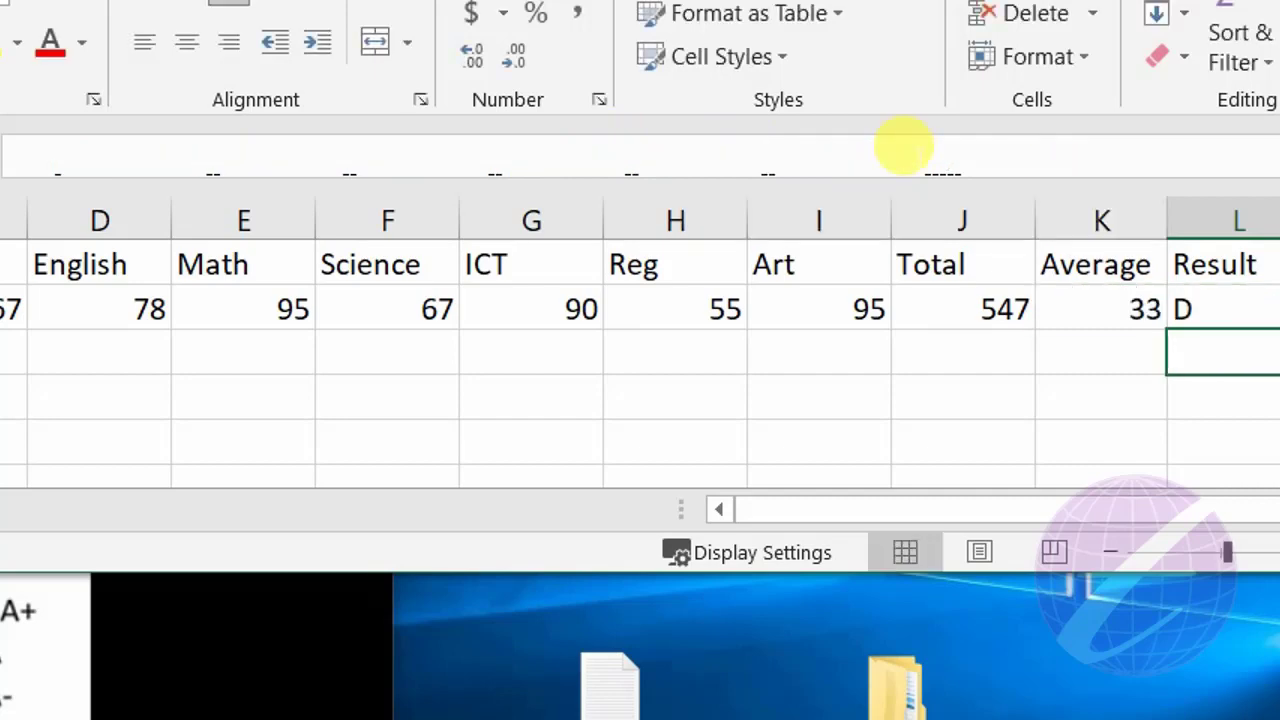
Enter a test average of 80 in K2 and confirm the Result shows A+.
{"action": "key", "text": "Up"}
{"action": "key", "text": "Left"}
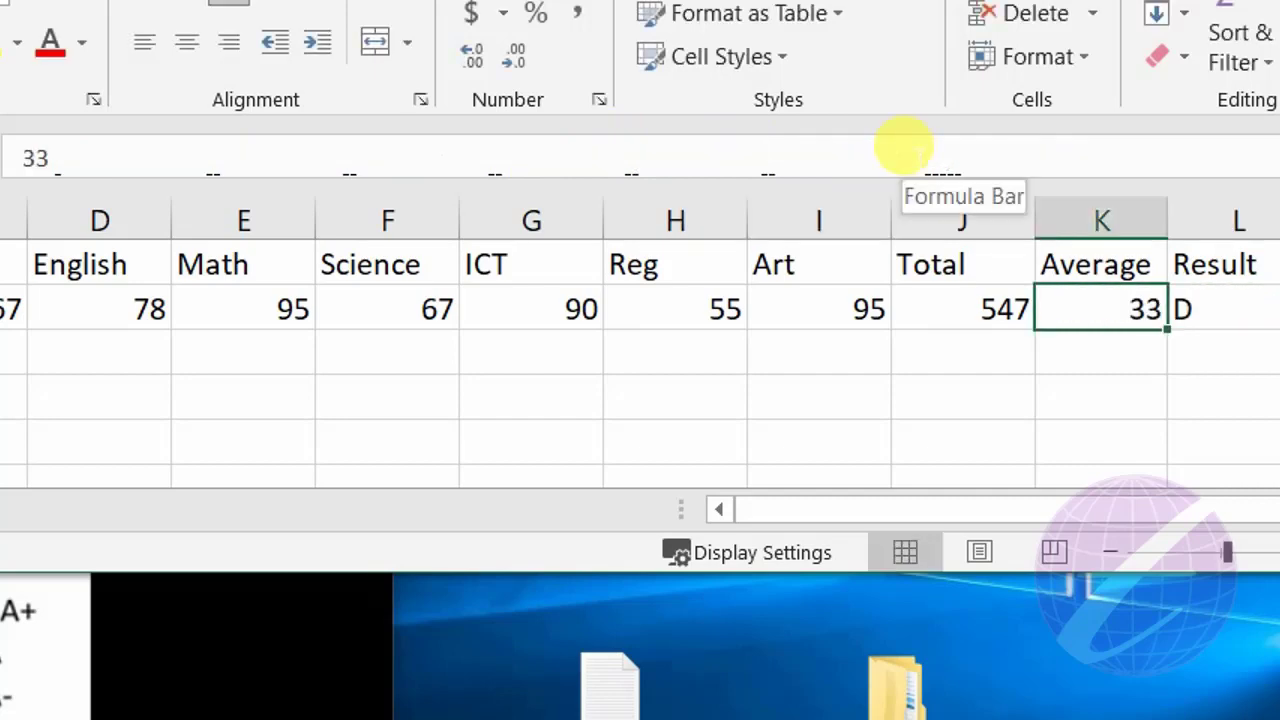
{"action": "type", "text": "80"}
{"action": "key", "text": "Return"}
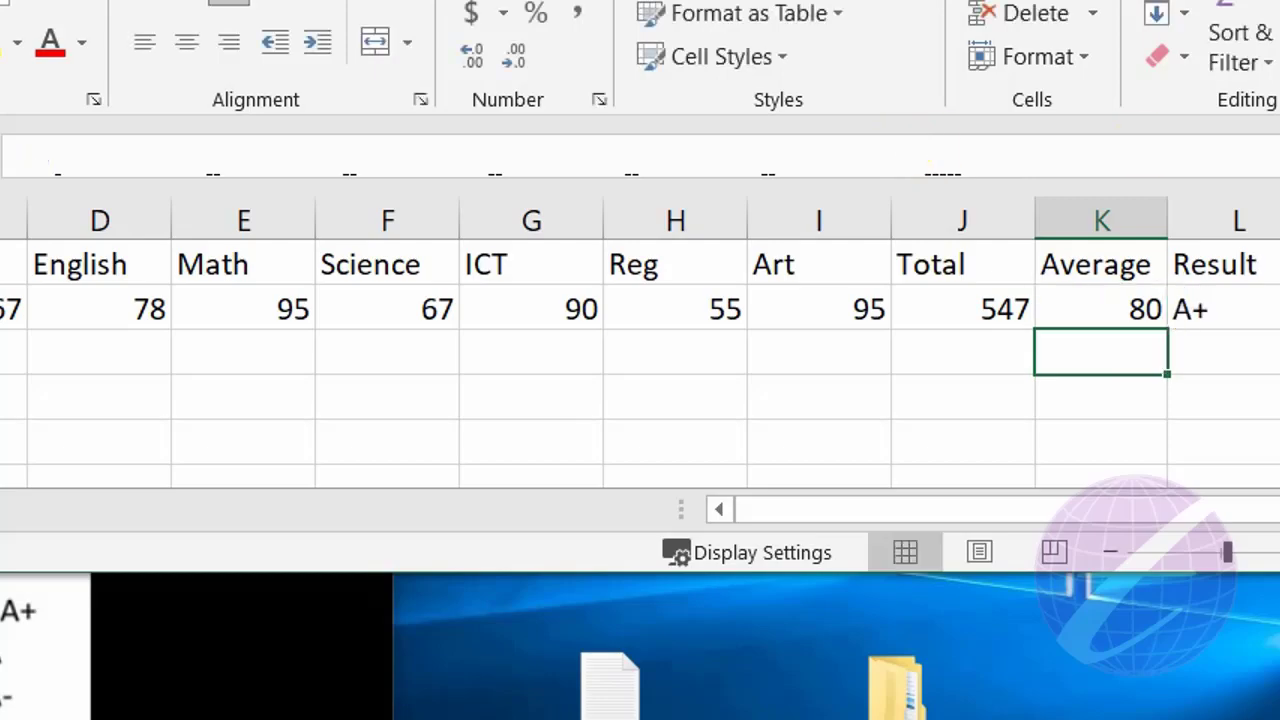
{"action": "left_click", "coordinate": [1237, 311]}
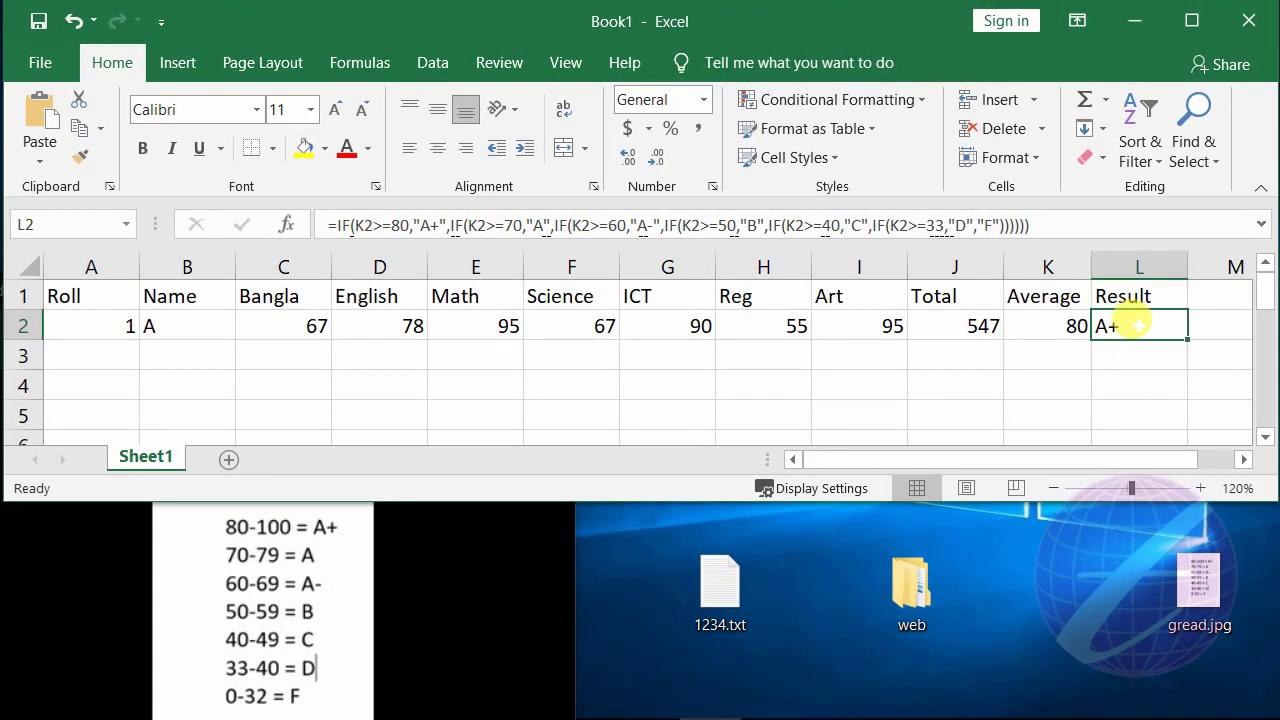
{"action": "left_click", "coordinate": [103, 353]}
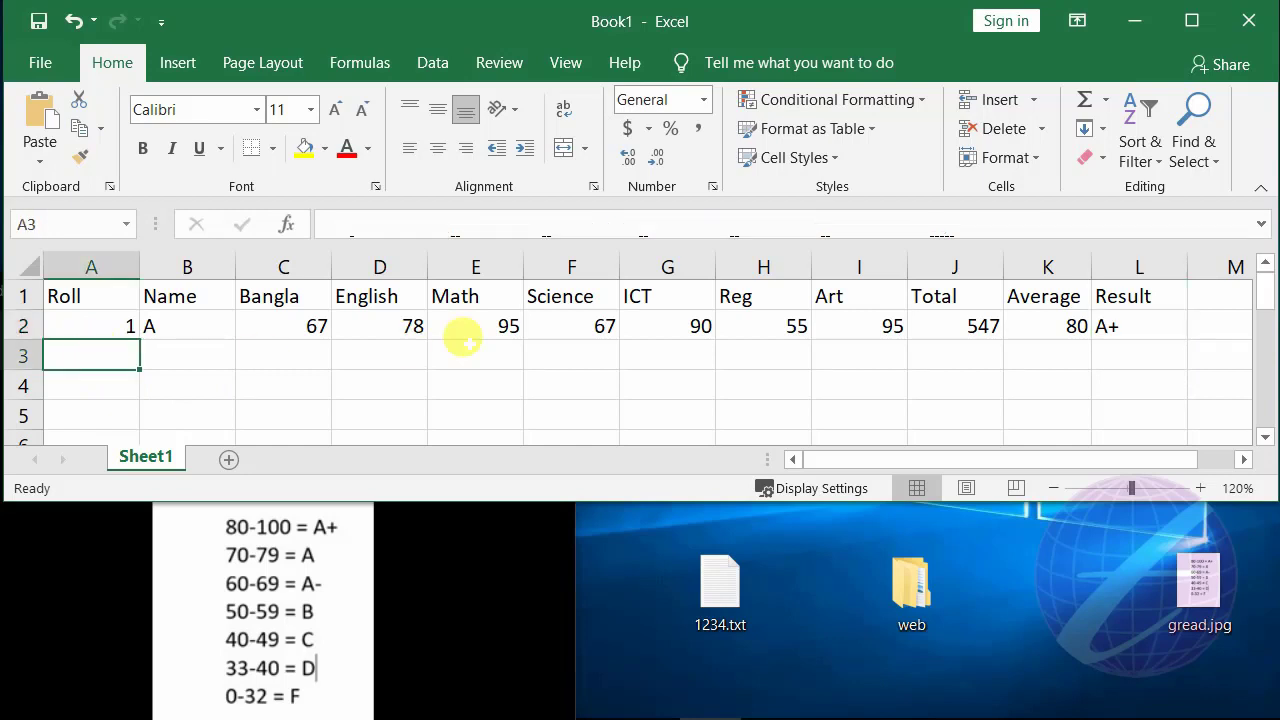
Enter roll number 2 and name B in row 3.
{"action": "type", "text": "2"}
{"action": "key", "text": "Up"}
{"action": "key", "text": "Down"}
{"action": "key", "text": "Right"}
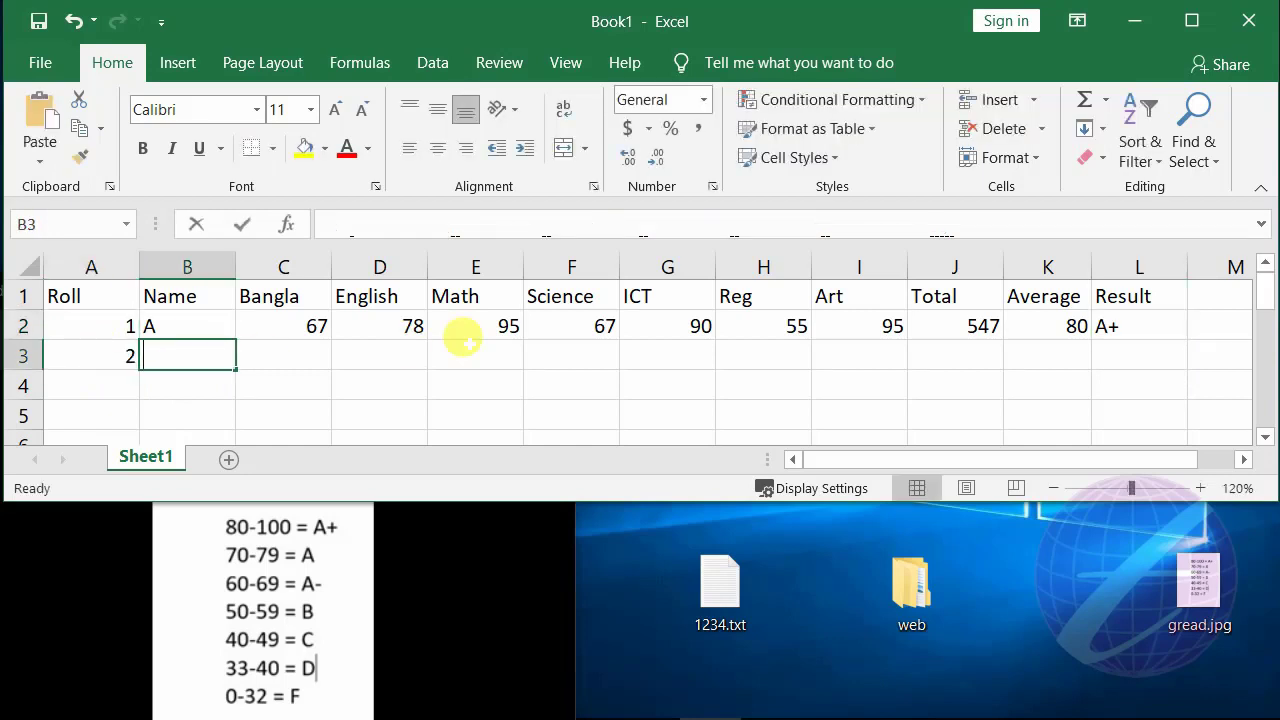
{"action": "type", "text": "B"}
{"action": "key", "text": "Tab"}
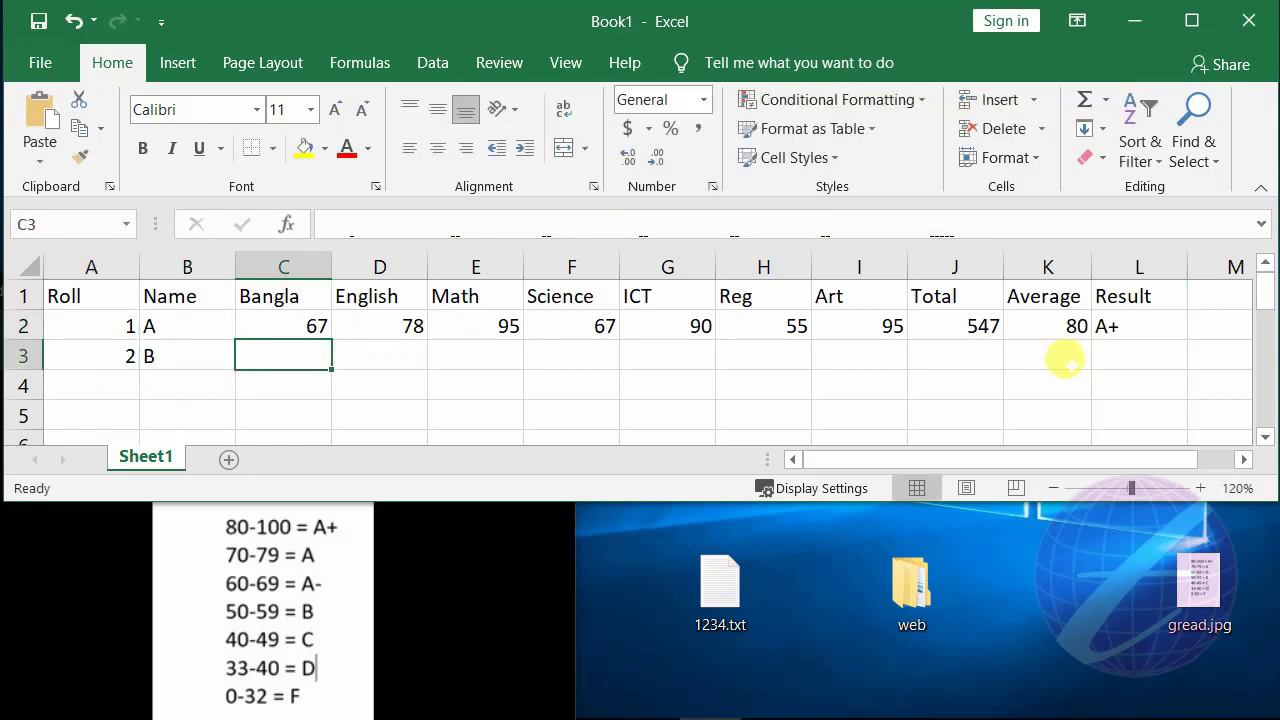
Enlarge the workbook window and fill the L2 Result and J2 Total formulas down to row 9.
{"action": "left_click", "coordinate": [1066, 362]}
{"action": "left_click", "coordinate": [1115, 325]}
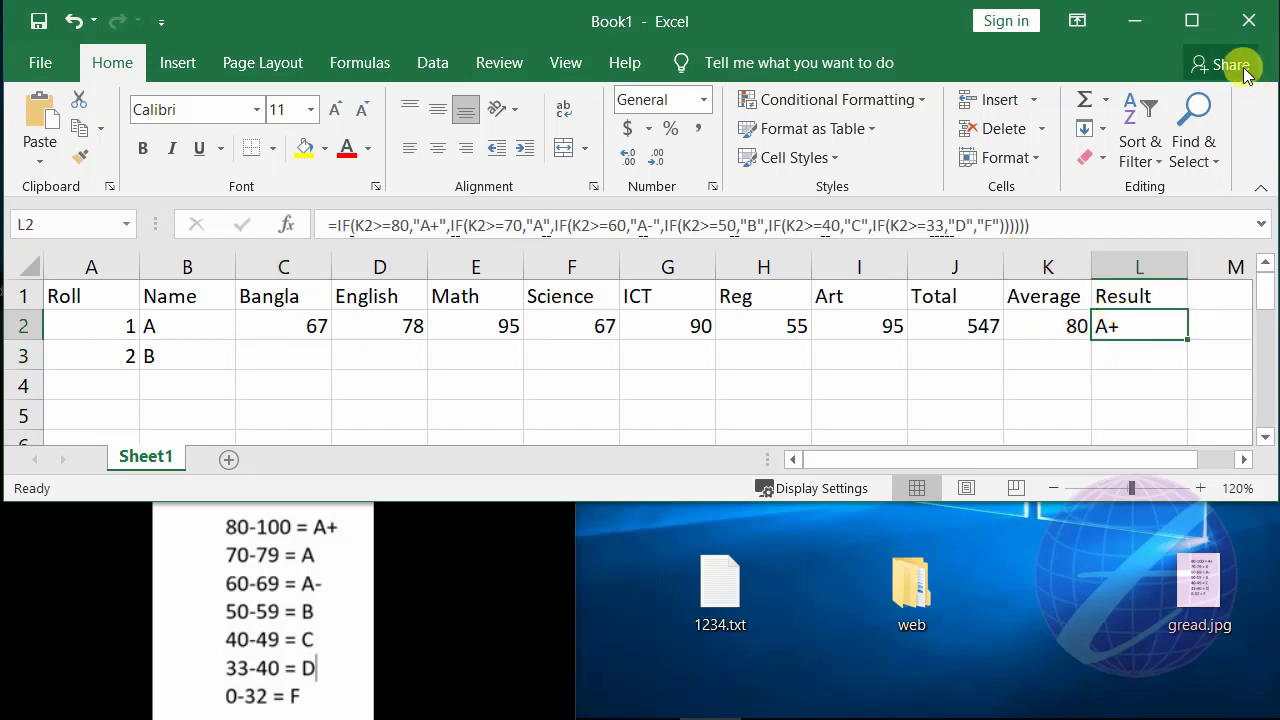
{"action": "left_click_drag", "start_coordinate": [1160, 500], "coordinate": [1170, 716]}
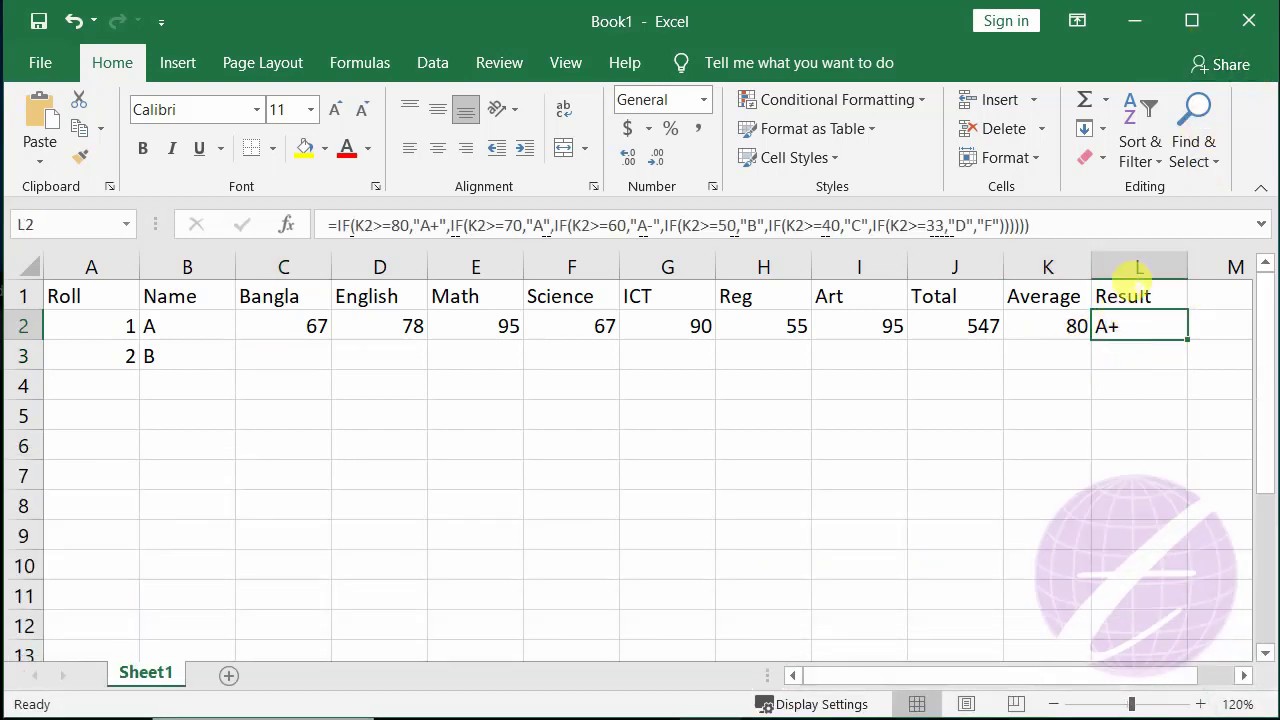
{"action": "left_click_drag", "start_coordinate": [1187, 340], "coordinate": [1182, 545]}
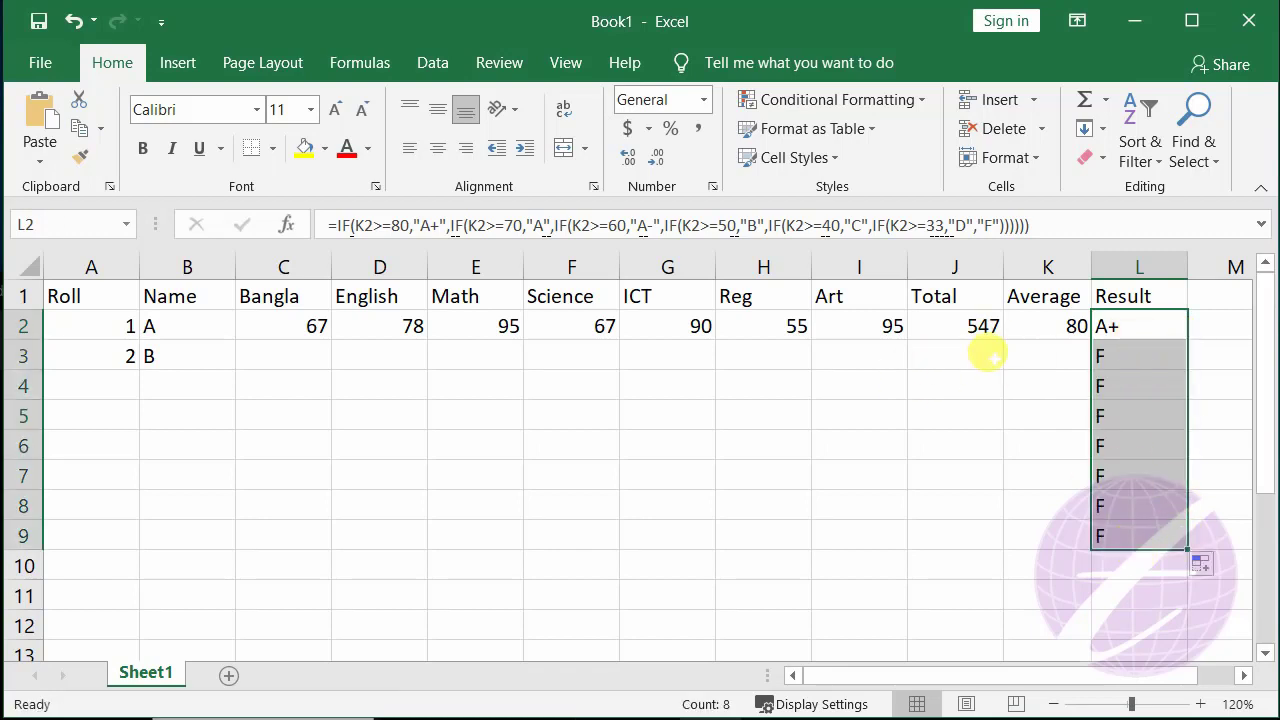
{"action": "left_click", "coordinate": [978, 330]}
{"action": "left_click_drag", "start_coordinate": [1002, 340], "coordinate": [986, 537]}
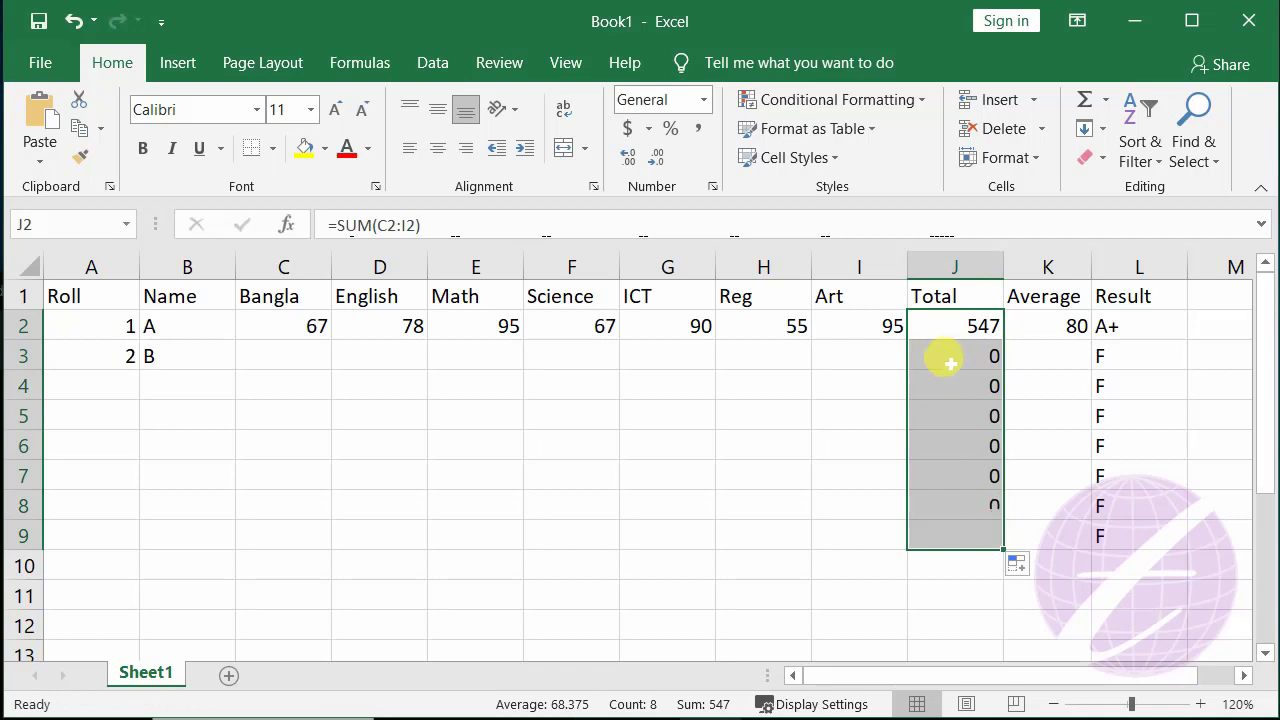
{"action": "left_click", "coordinate": [975, 434]}
Enter an ICT mark of 56 in G5 and verify the row 5 Total reads 56.
{"action": "left_click", "coordinate": [385, 410]}
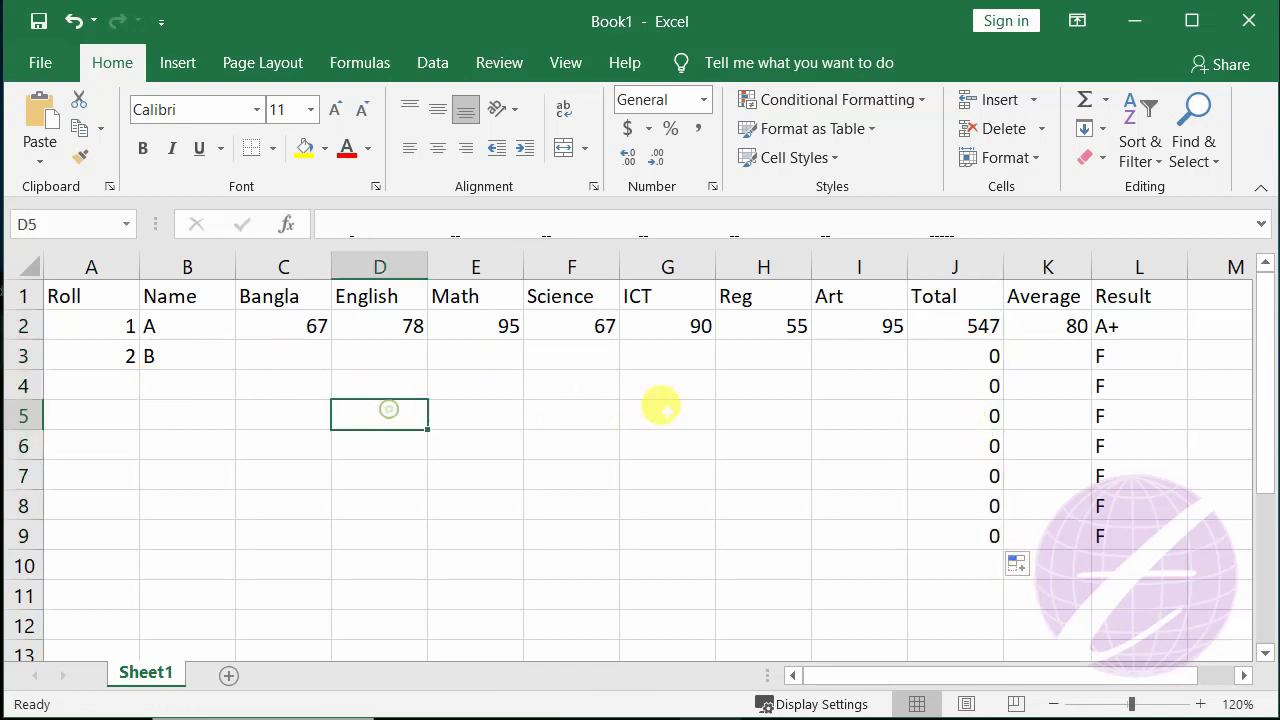
{"action": "left_click", "coordinate": [668, 410]}
{"action": "left_click", "coordinate": [980, 414]}
{"action": "left_click", "coordinate": [688, 410]}
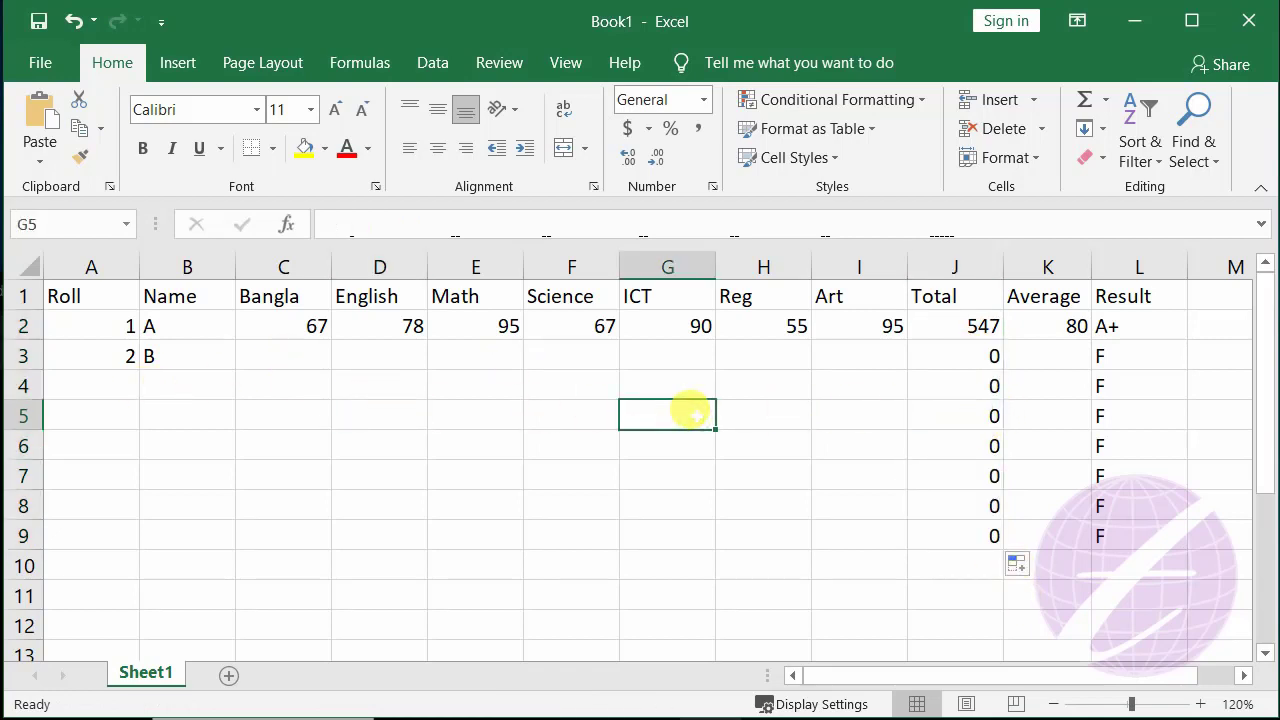
{"action": "type", "text": "56"}
{"action": "key", "text": "Return"}
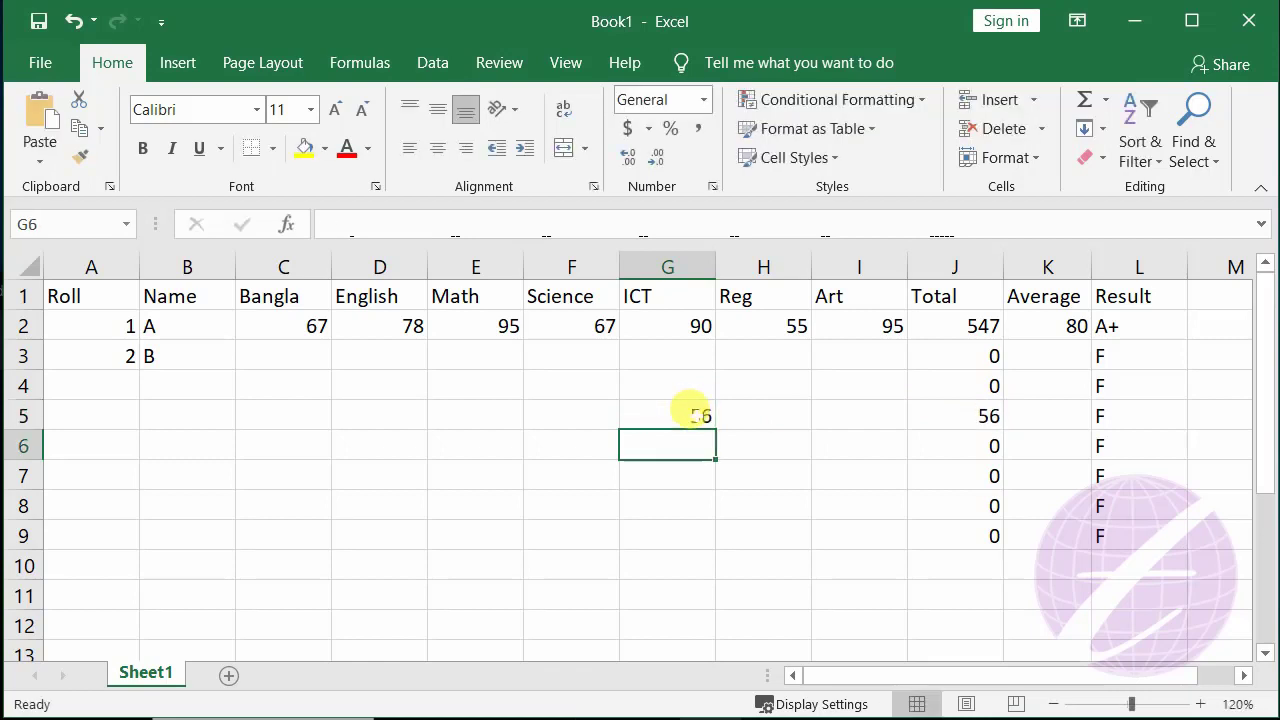
{"action": "left_click", "coordinate": [985, 412]}
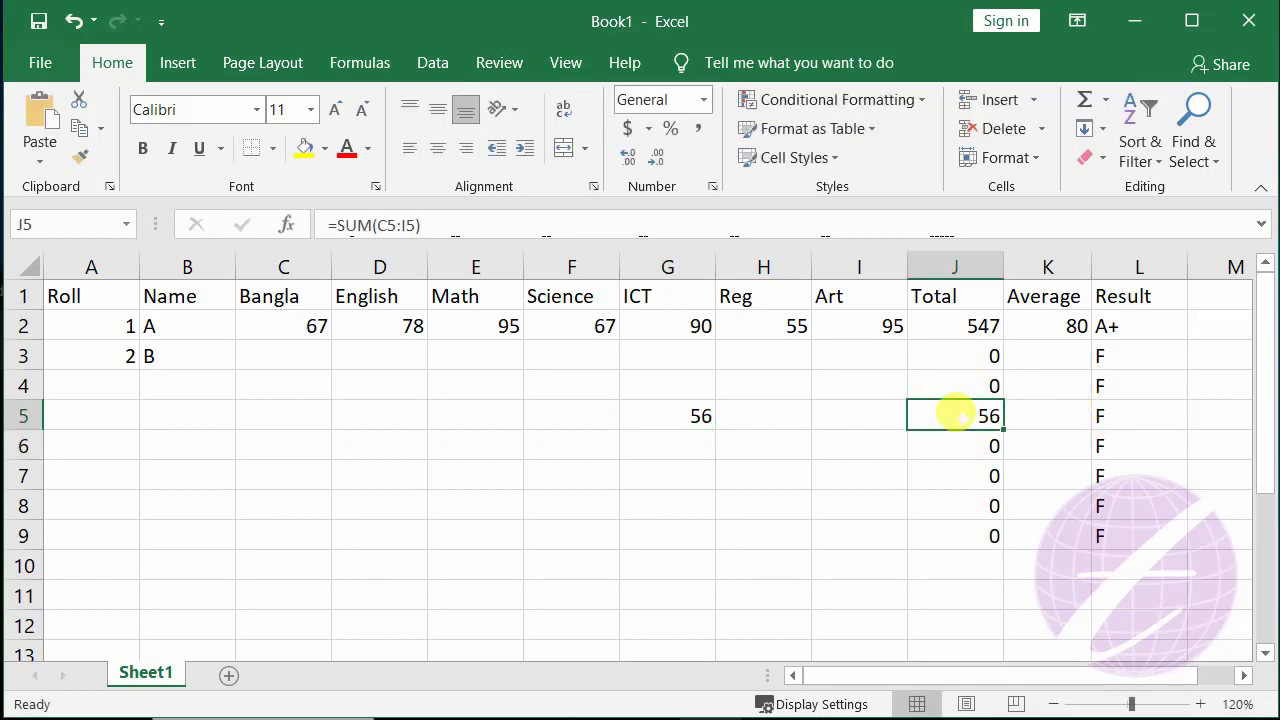